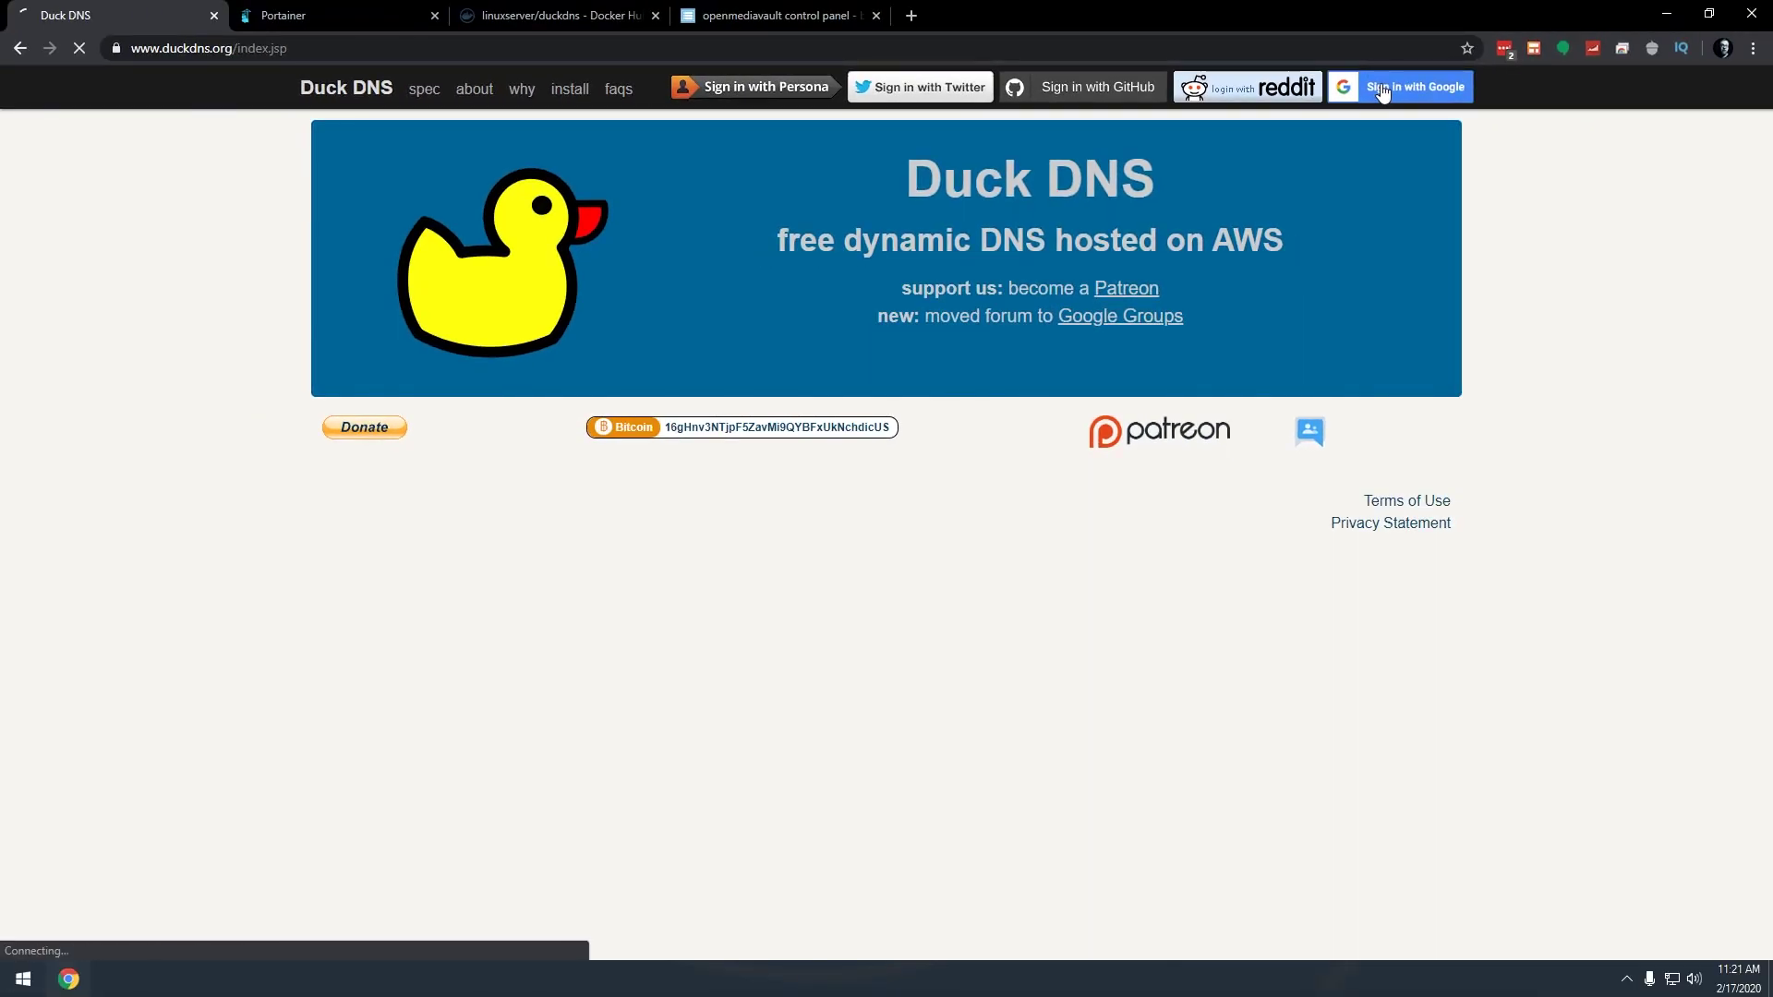
Sign in to Duck DNS with Google to reach the account token page
click(1570, 105)
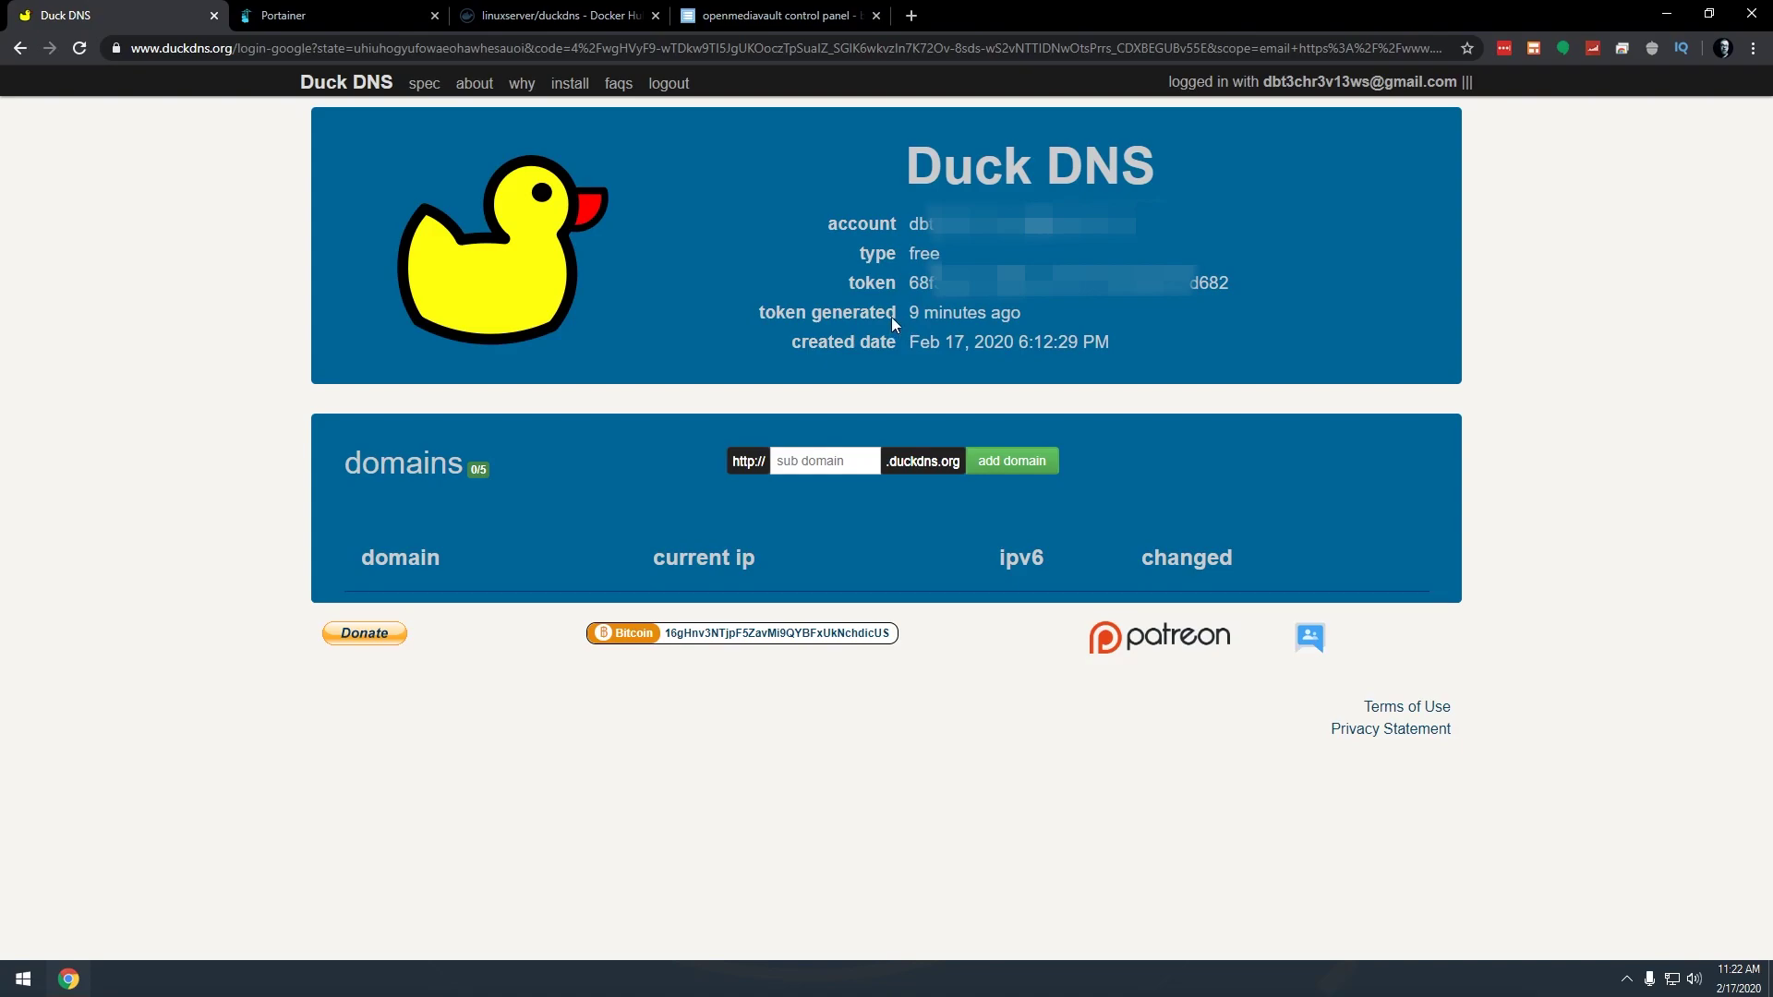
drag(909, 316, 1177, 312)
click(1036, 337)
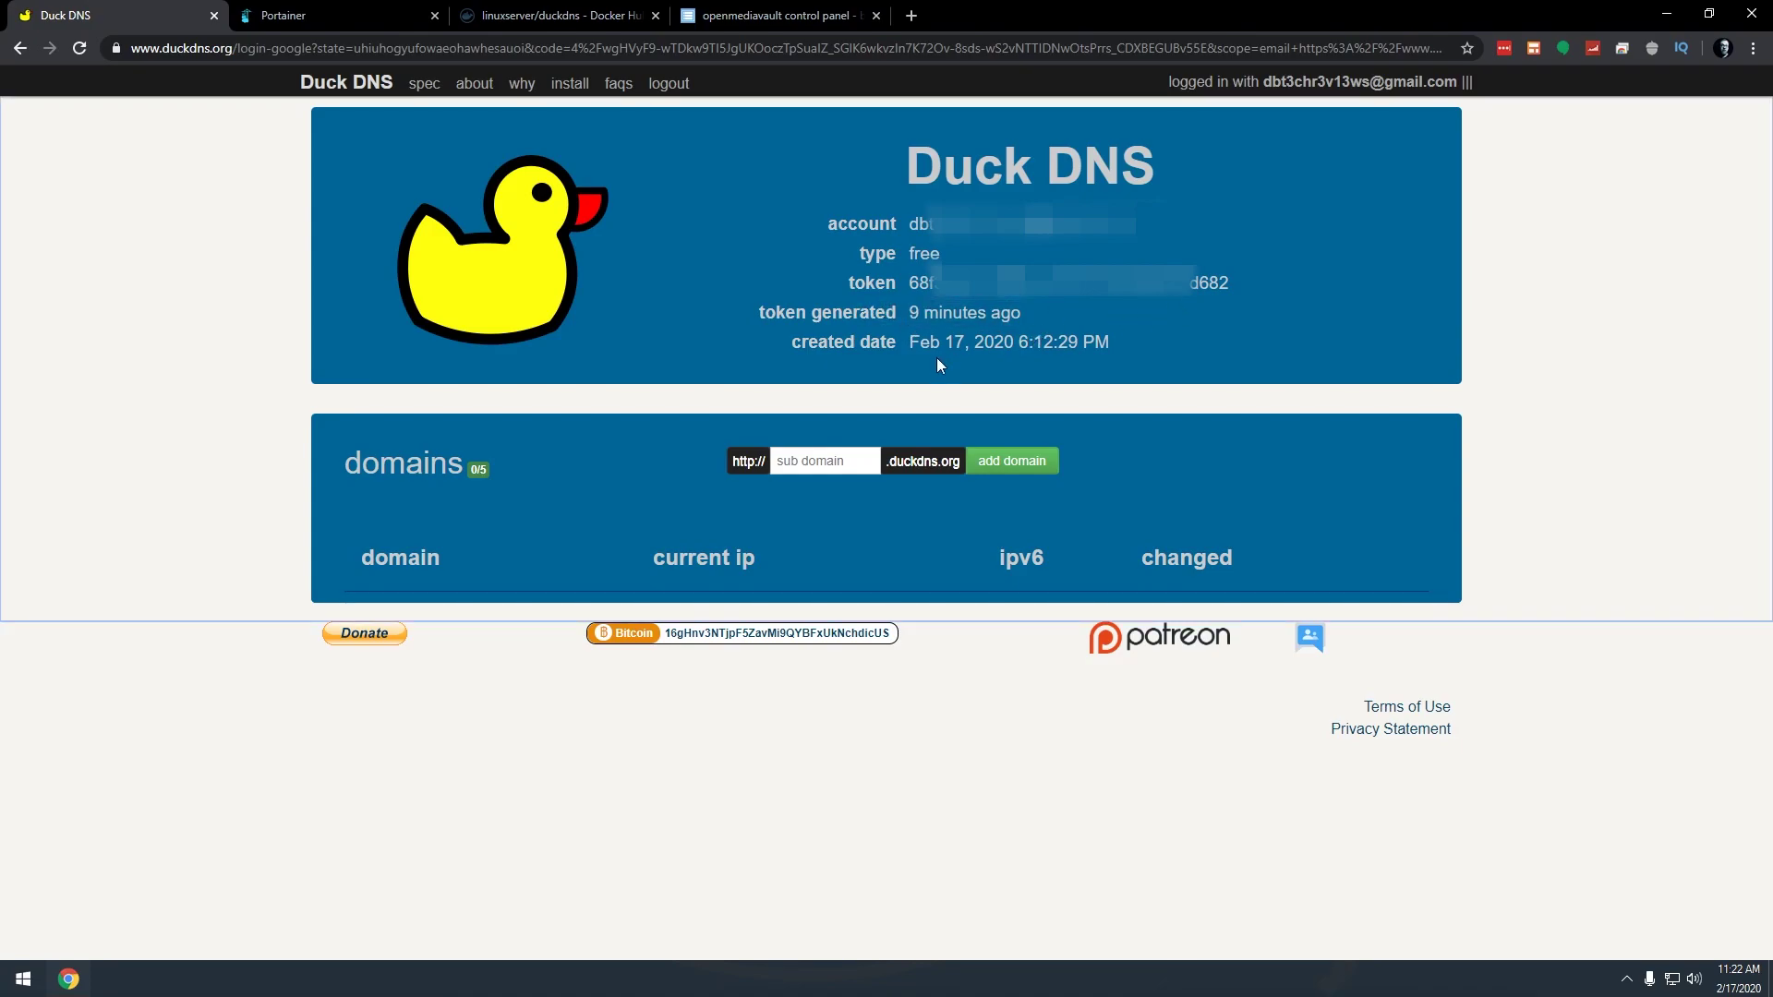
drag(910, 340, 1140, 332)
click(1105, 344)
Add the subdomain dbtechdemo in Duck DNS and select its name in the domains list
click(819, 463)
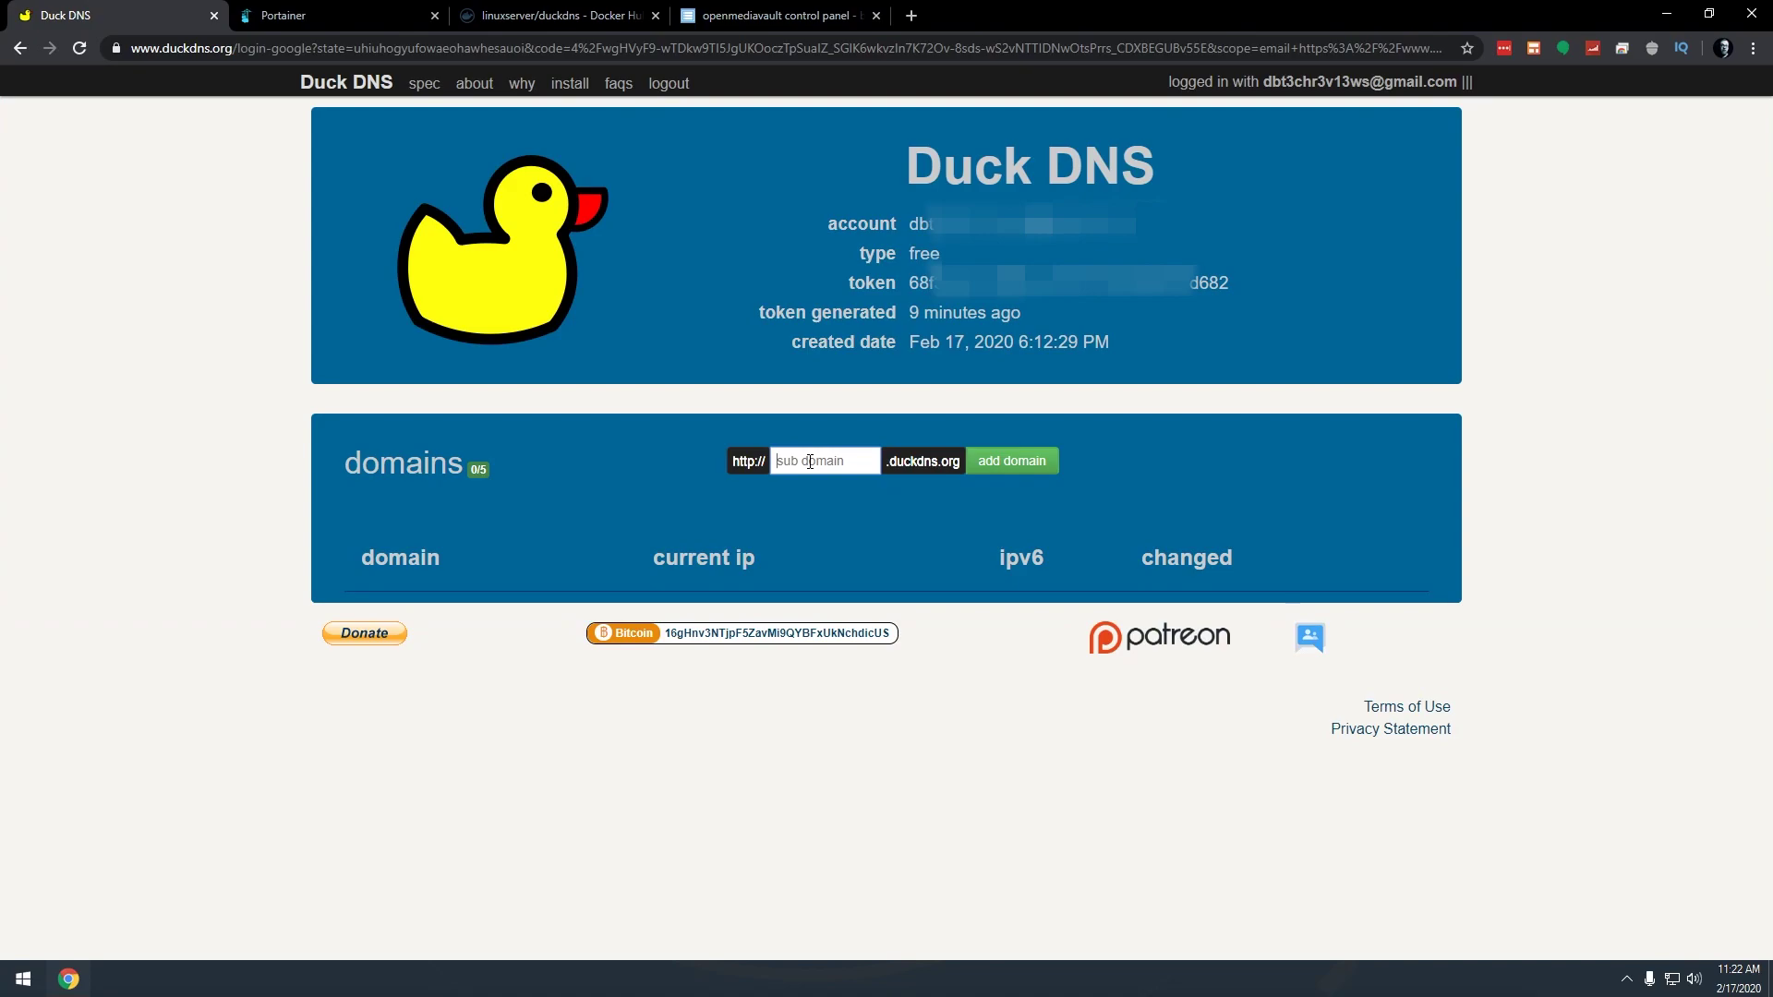
text(dbtechdemo)
key(Return)
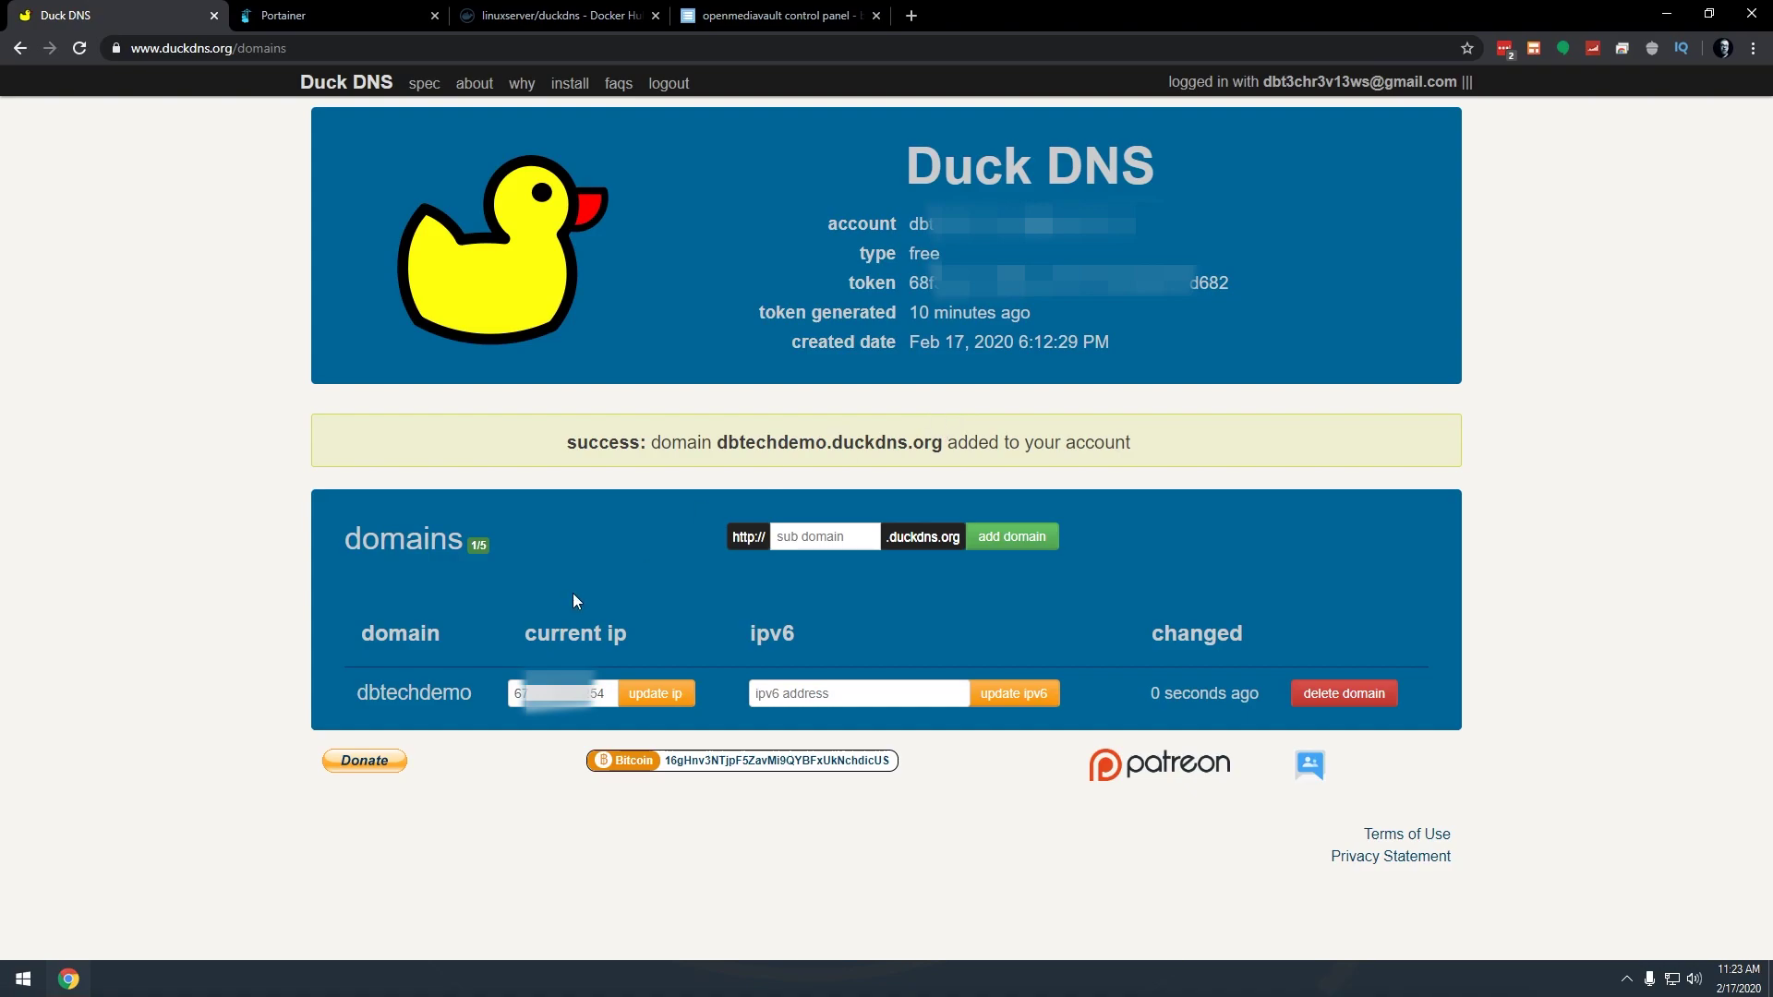
double_click(392, 693)
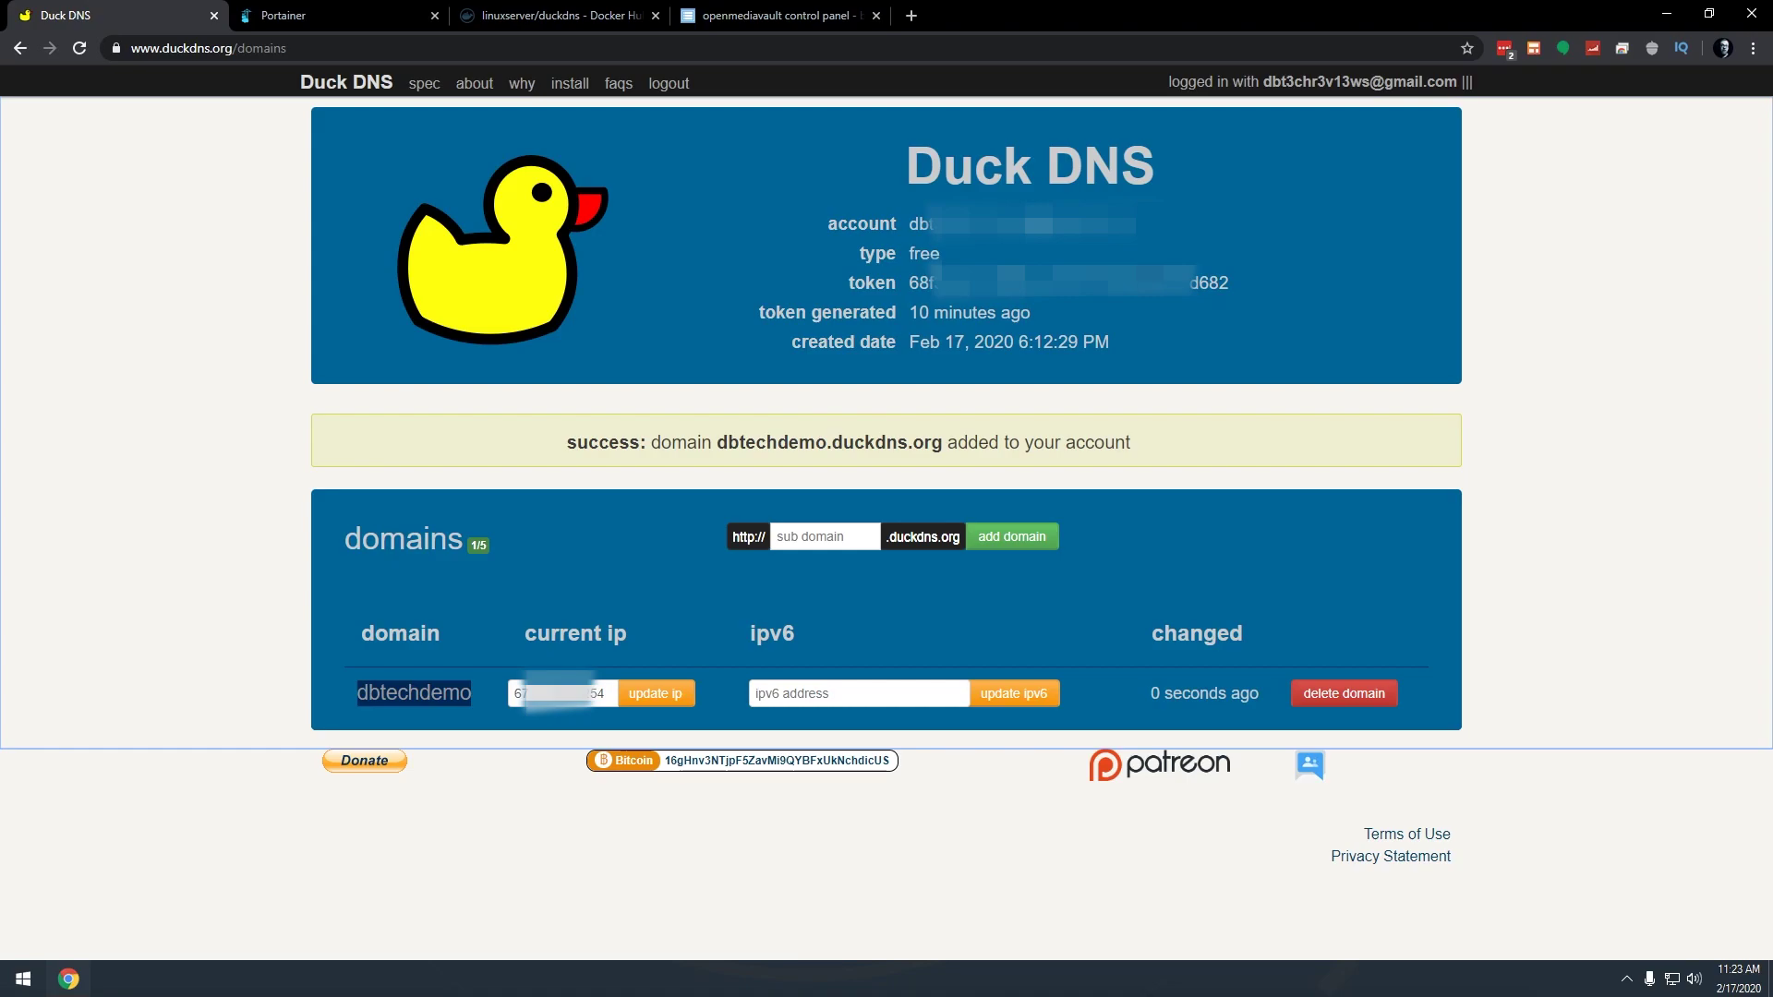
Create a new Portainer stack and name it duckdns
click(268, 8)
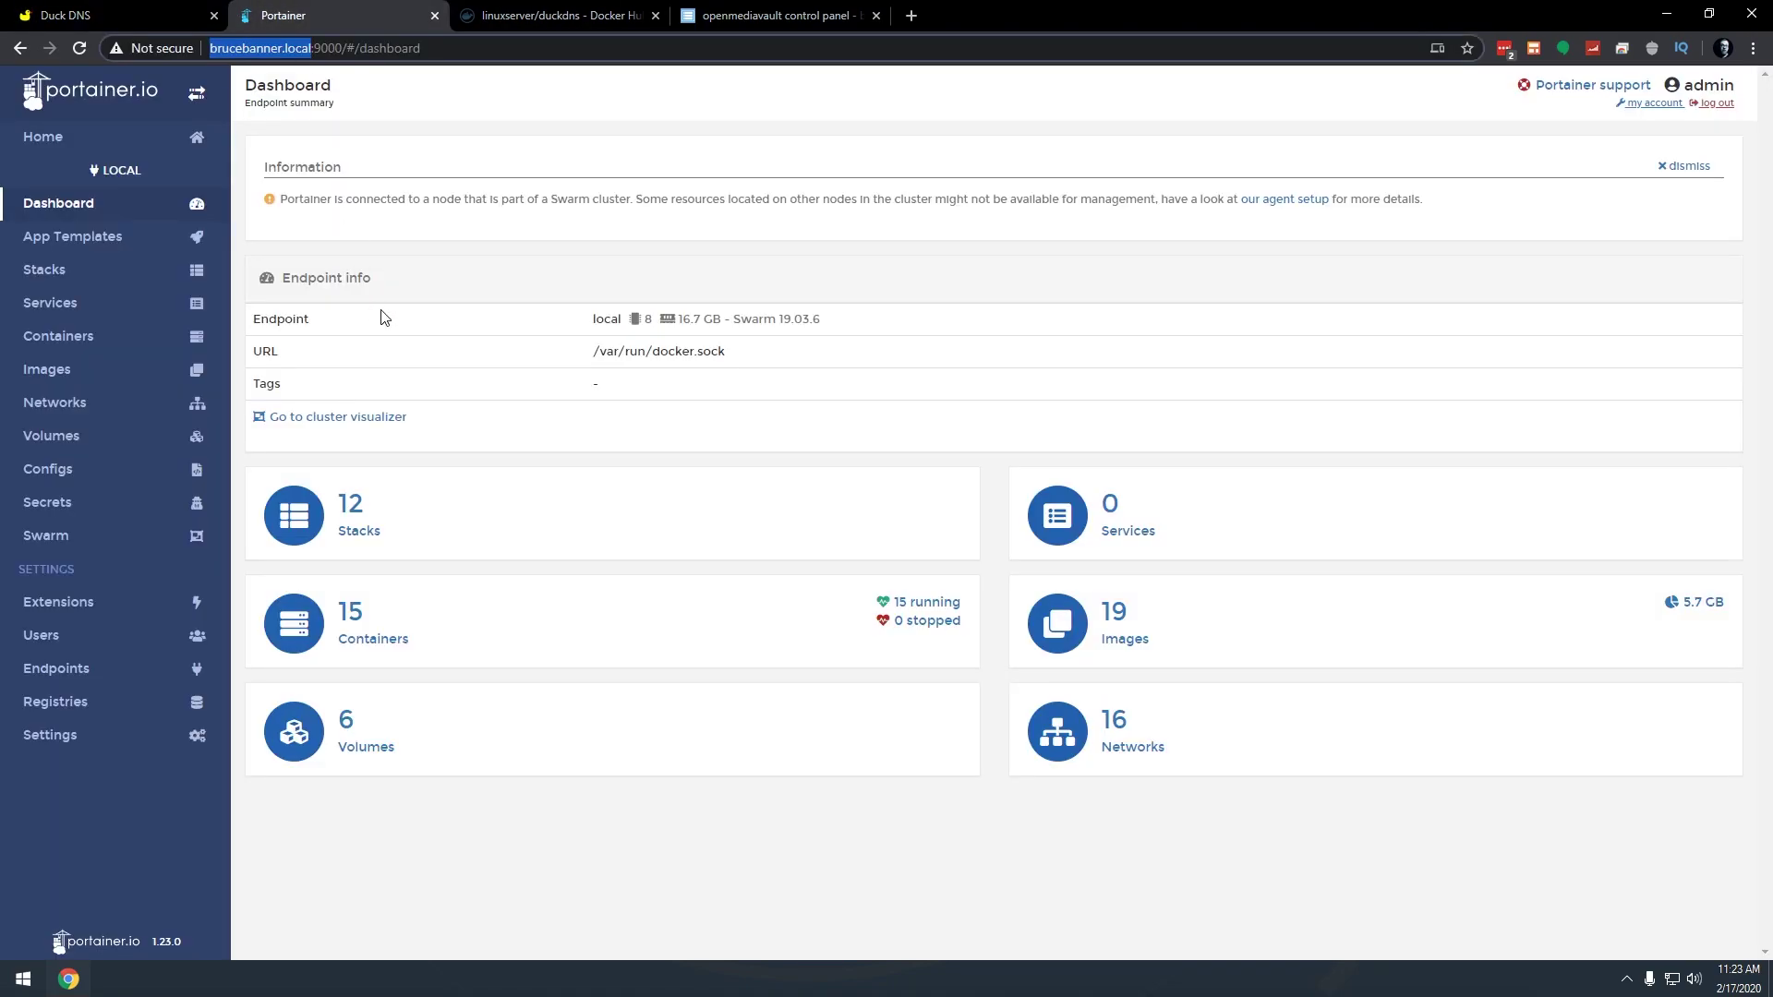
click(68, 271)
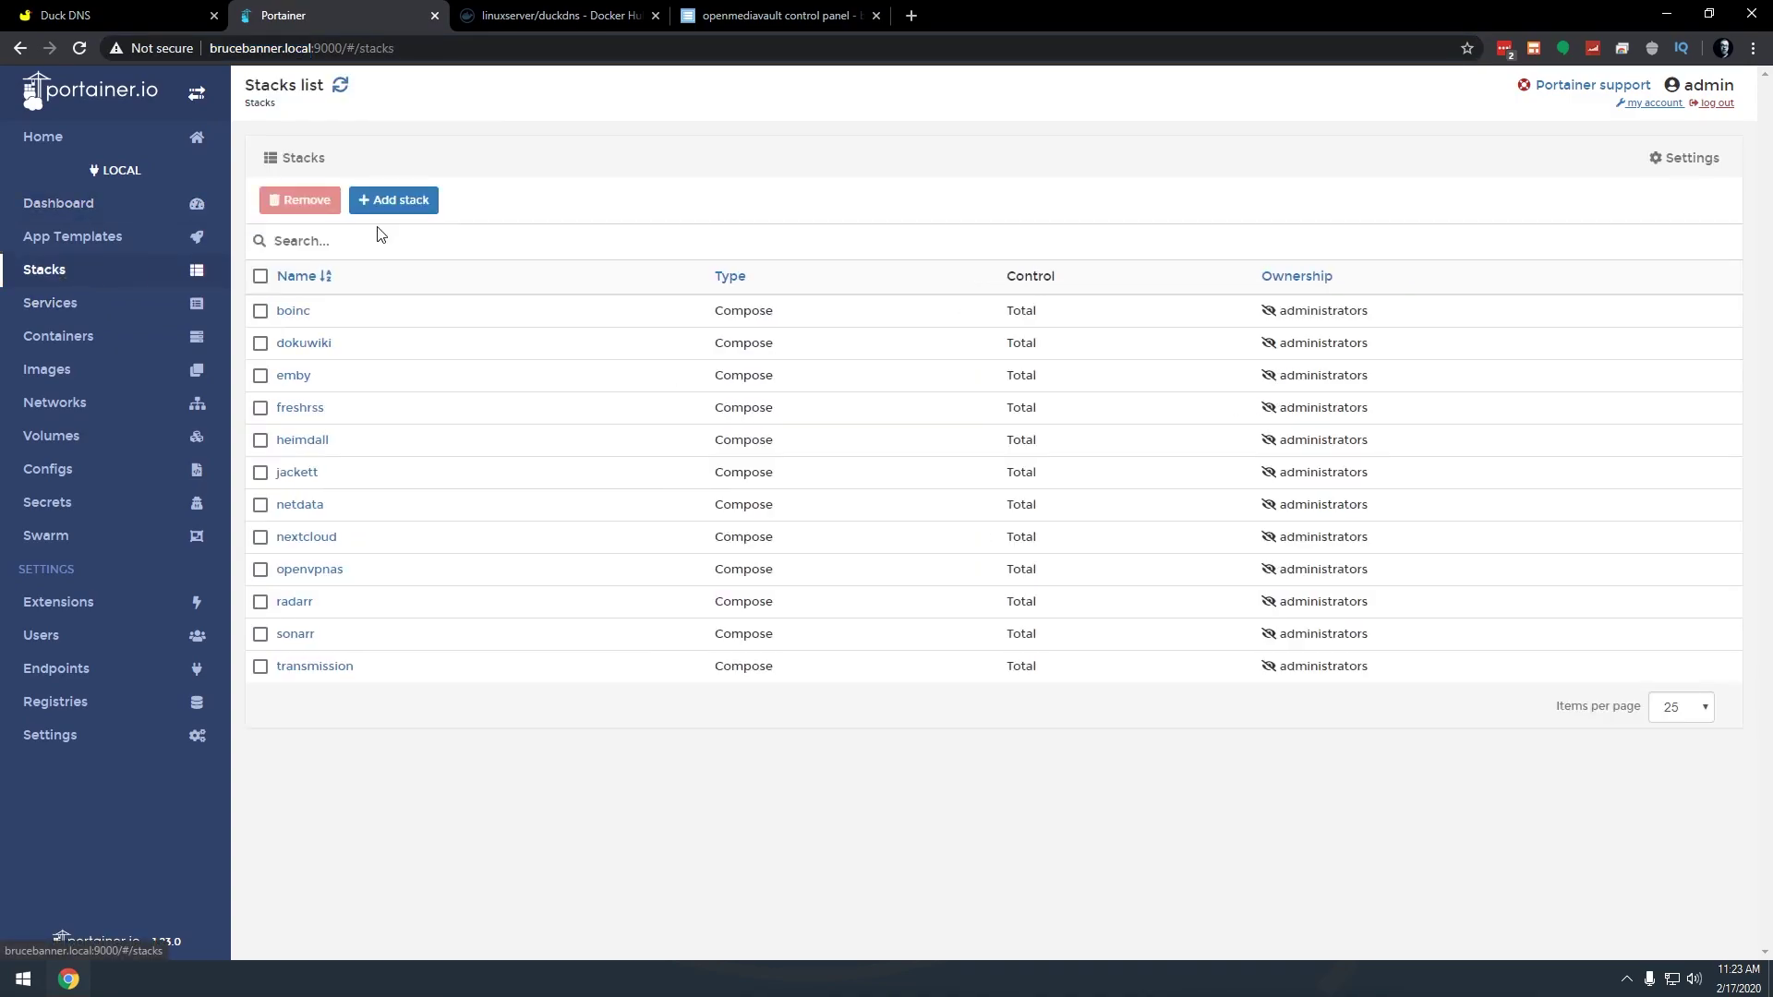
click(388, 198)
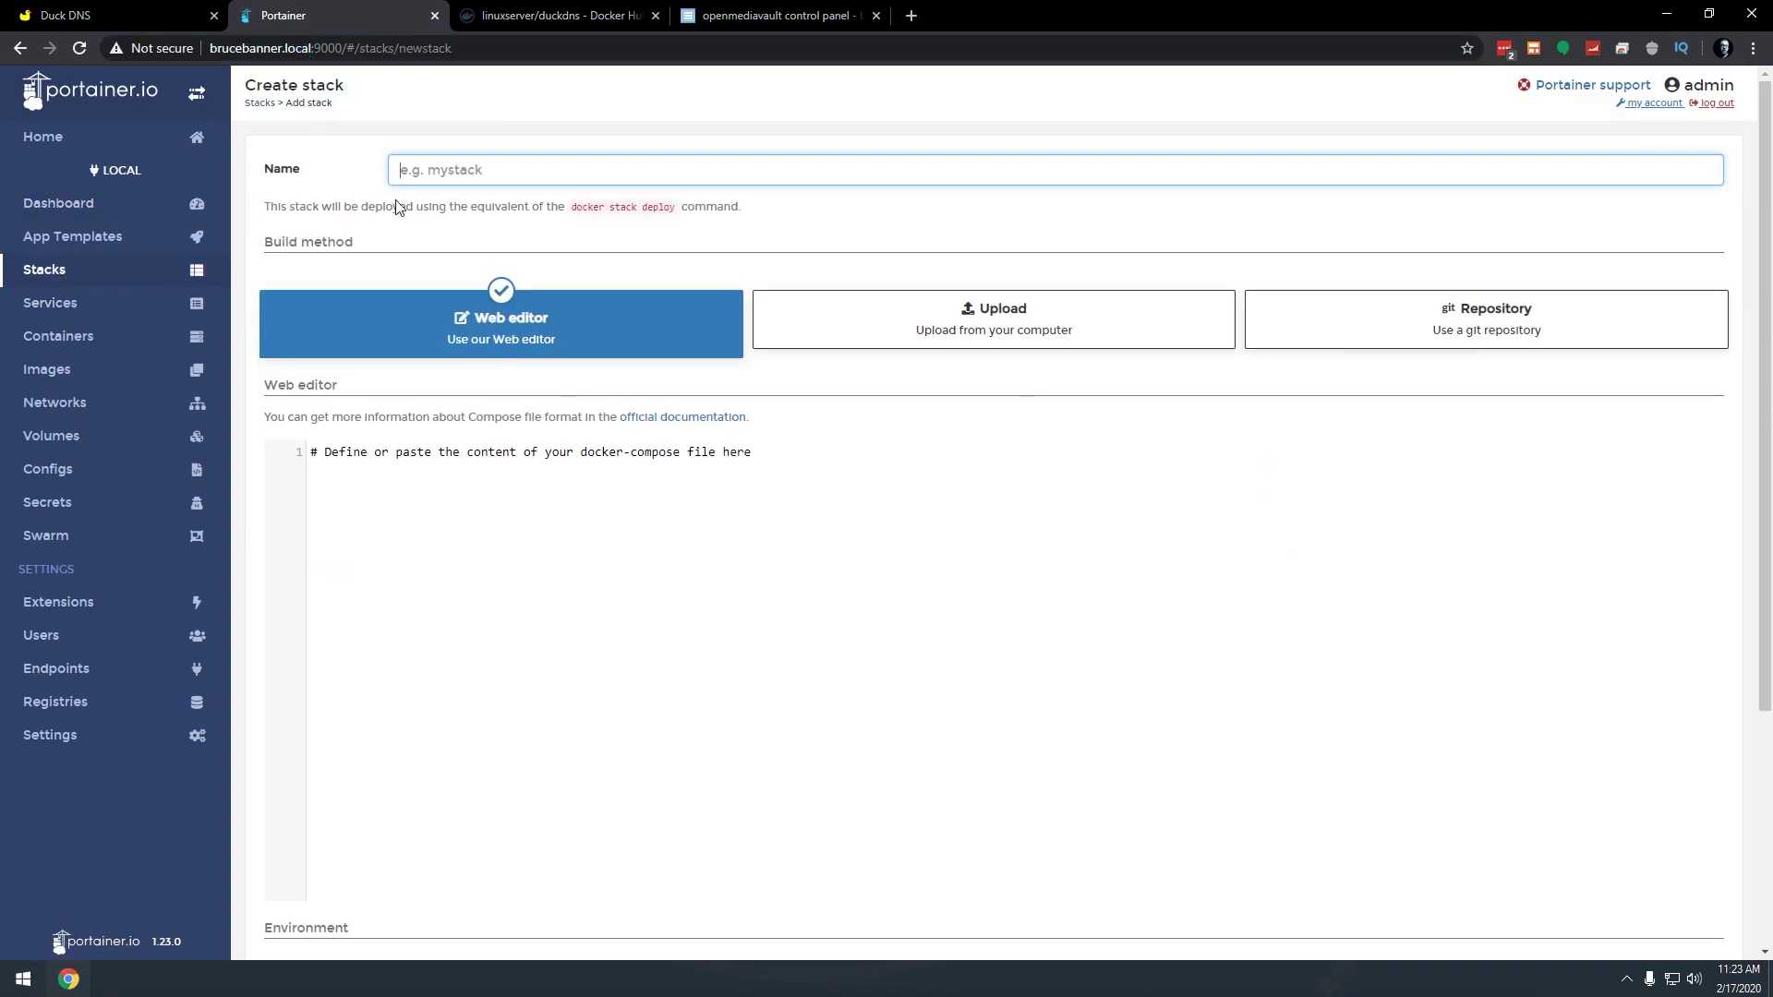
text(duckdns)
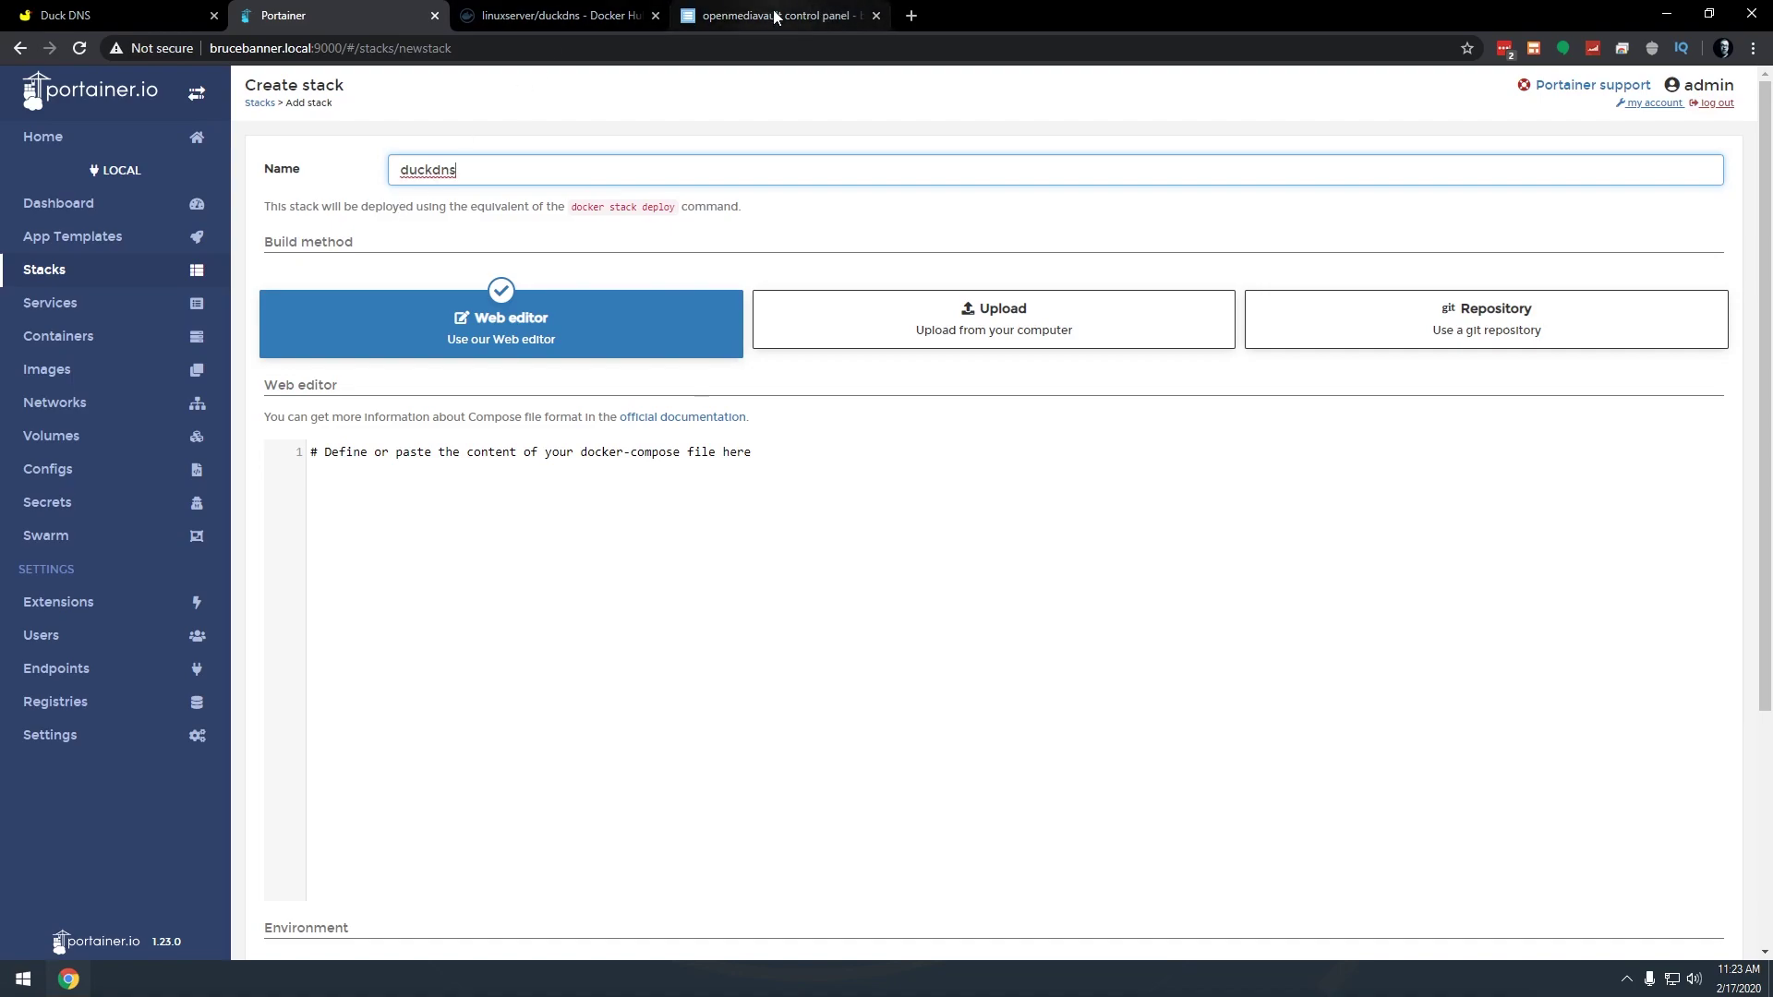
Paste the linuxserver/duckdns docker-compose example from Docker Hub into the stack's web editor
click(525, 16)
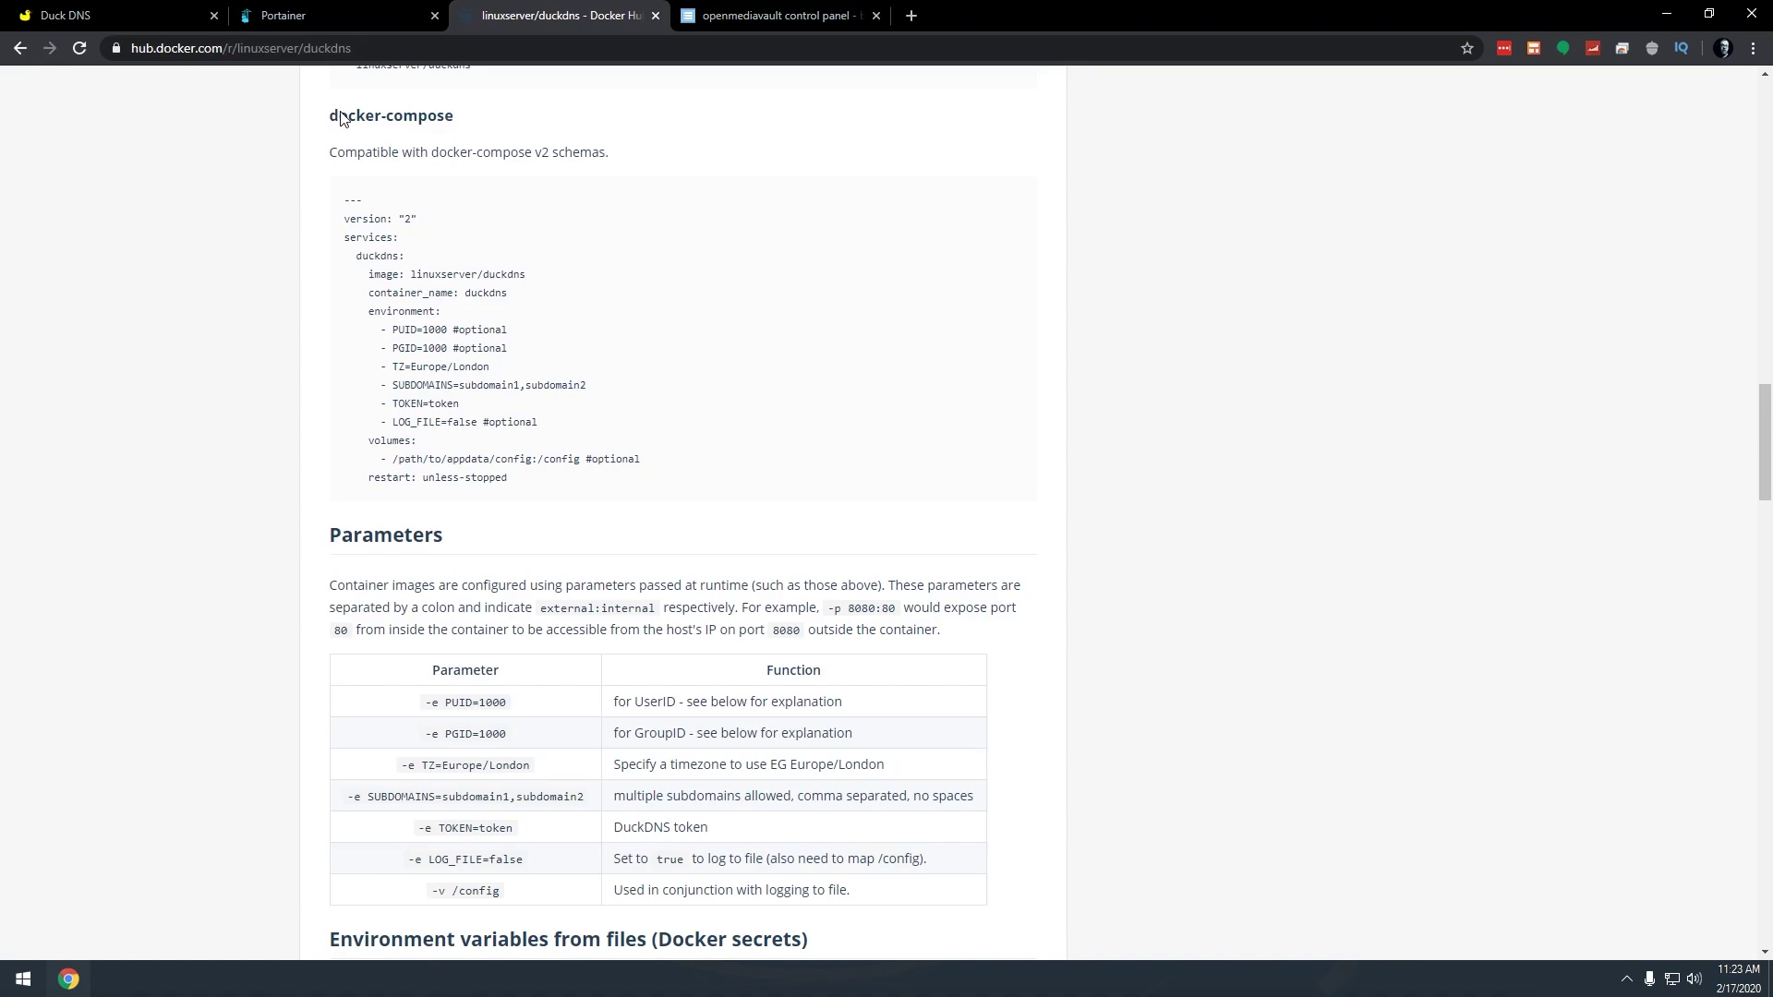
drag(345, 201, 532, 481)
key(ctrl+c)
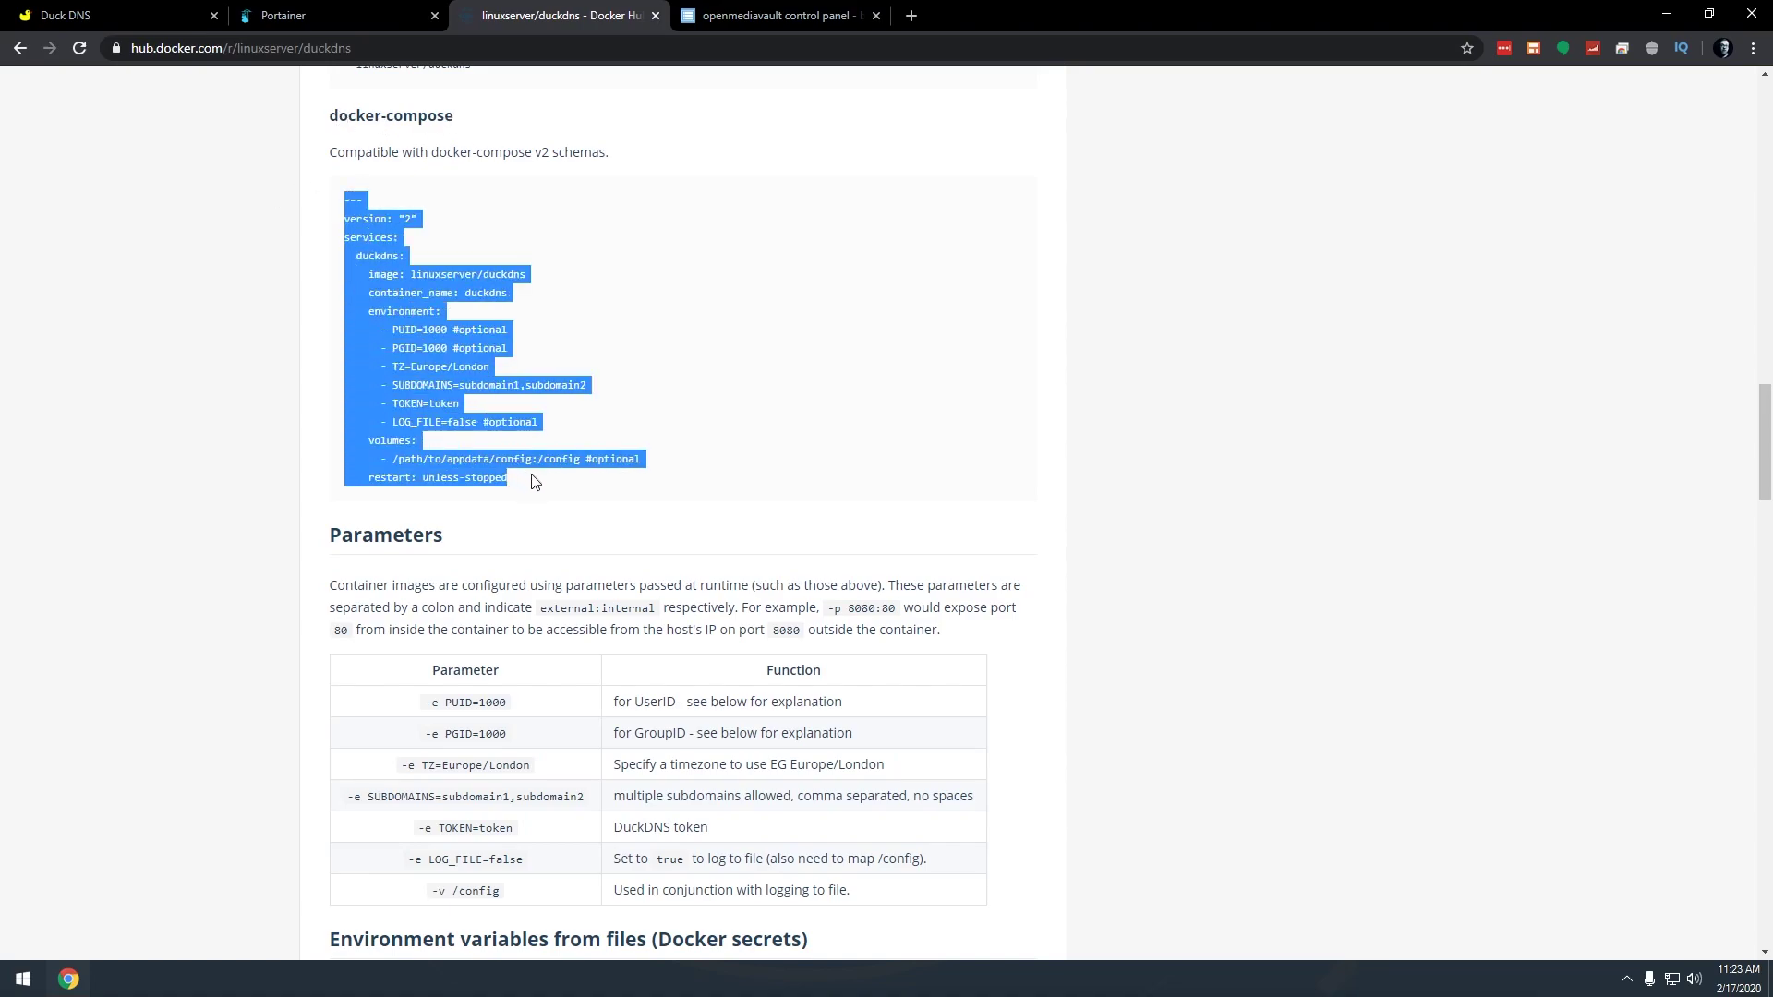
click(292, 17)
click(574, 619)
key(ctrl+v)
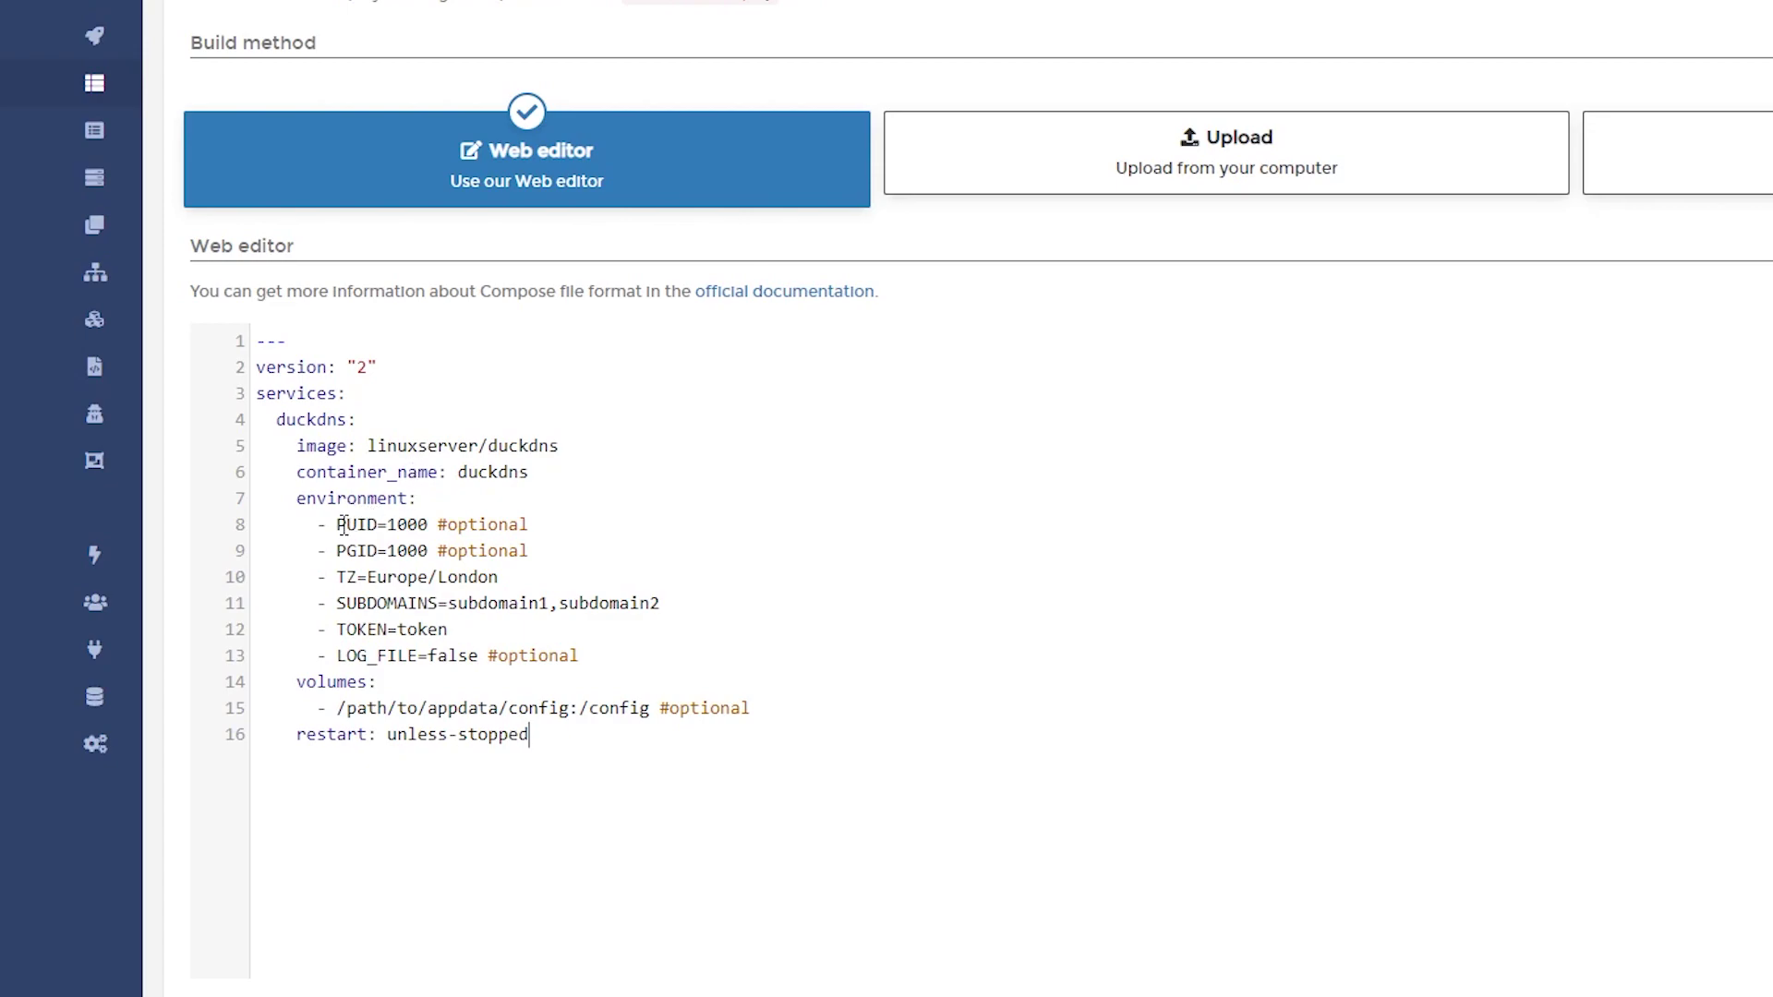
drag(341, 525, 381, 544)
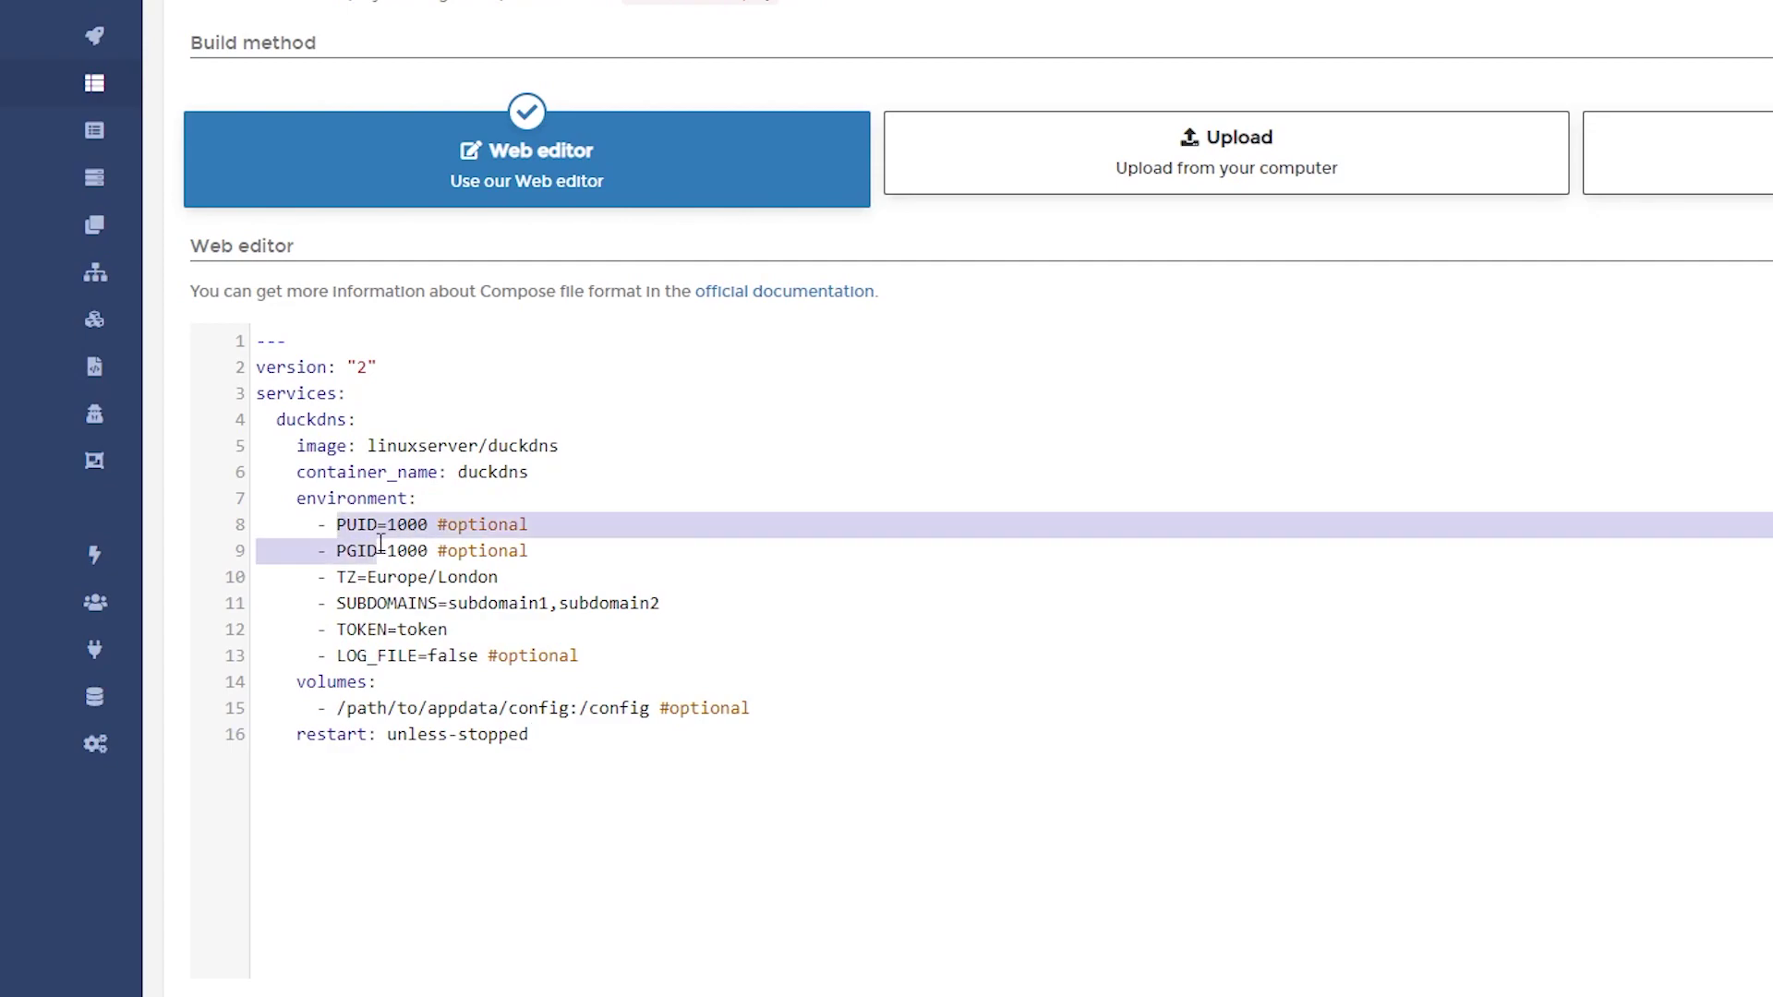
click(399, 523)
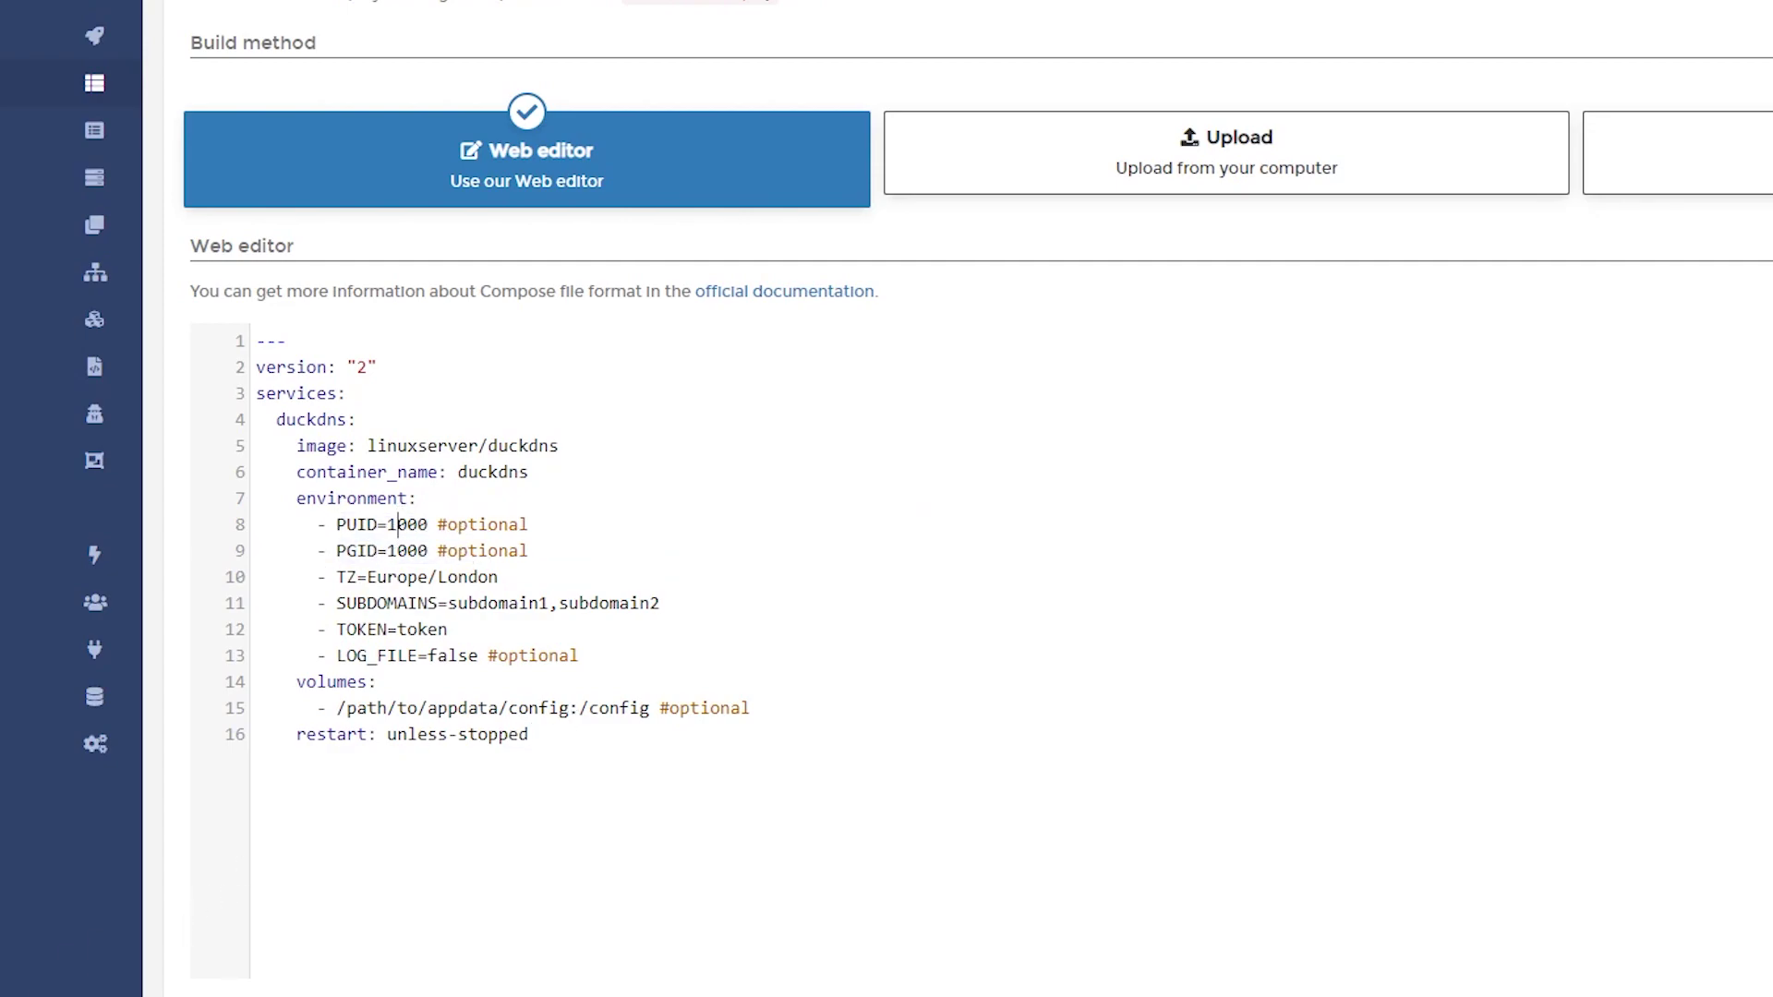
key(super)
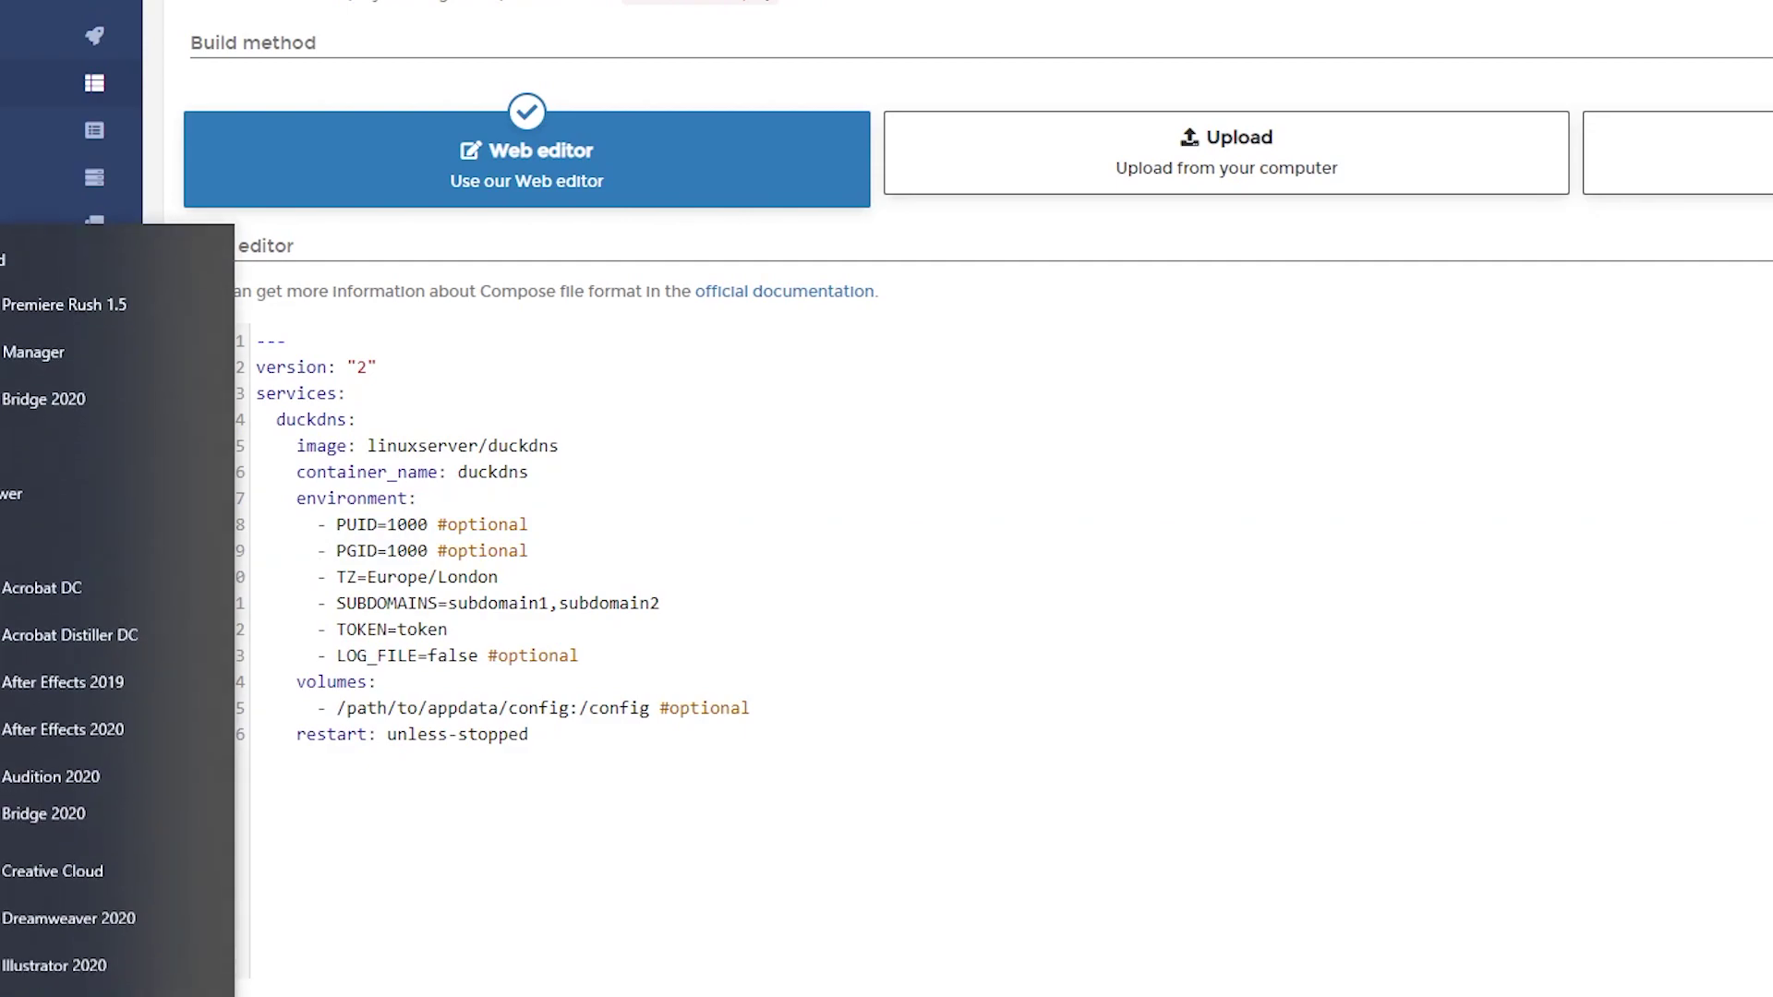
Open a PuTTY SSH connection to 192.168.1.19 and accept the server's host key
key(super)
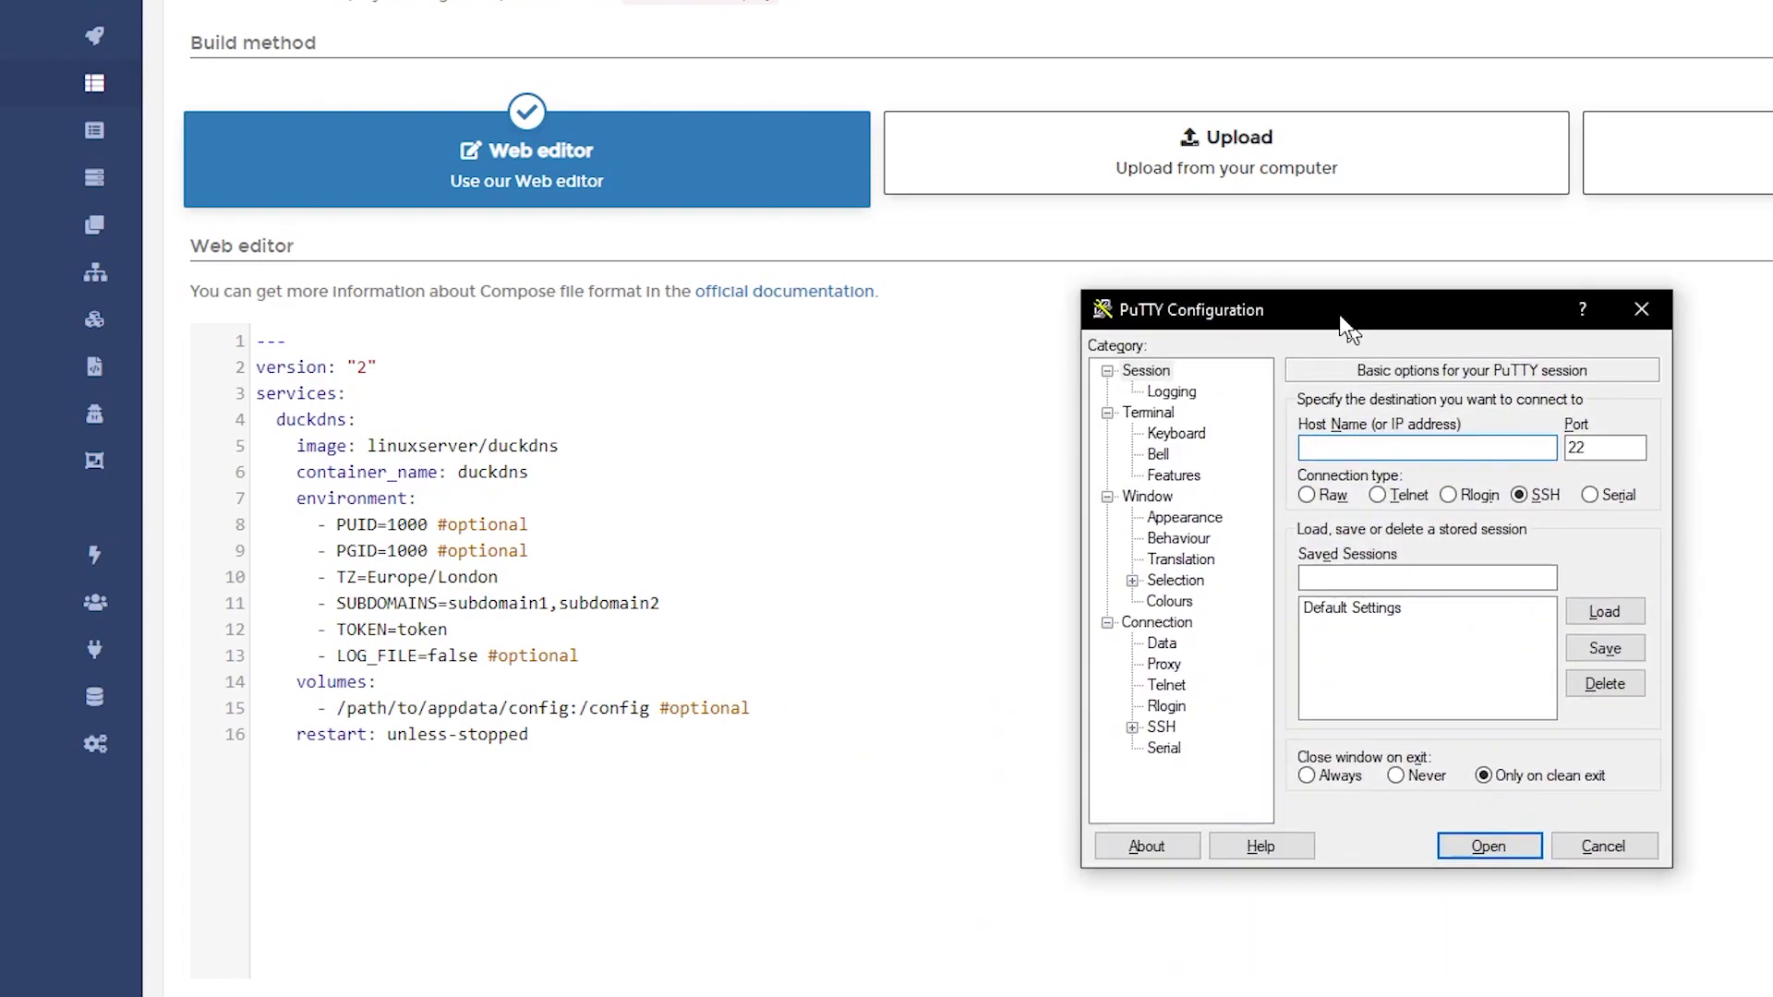
drag(1344, 312, 1409, 218)
text(19)
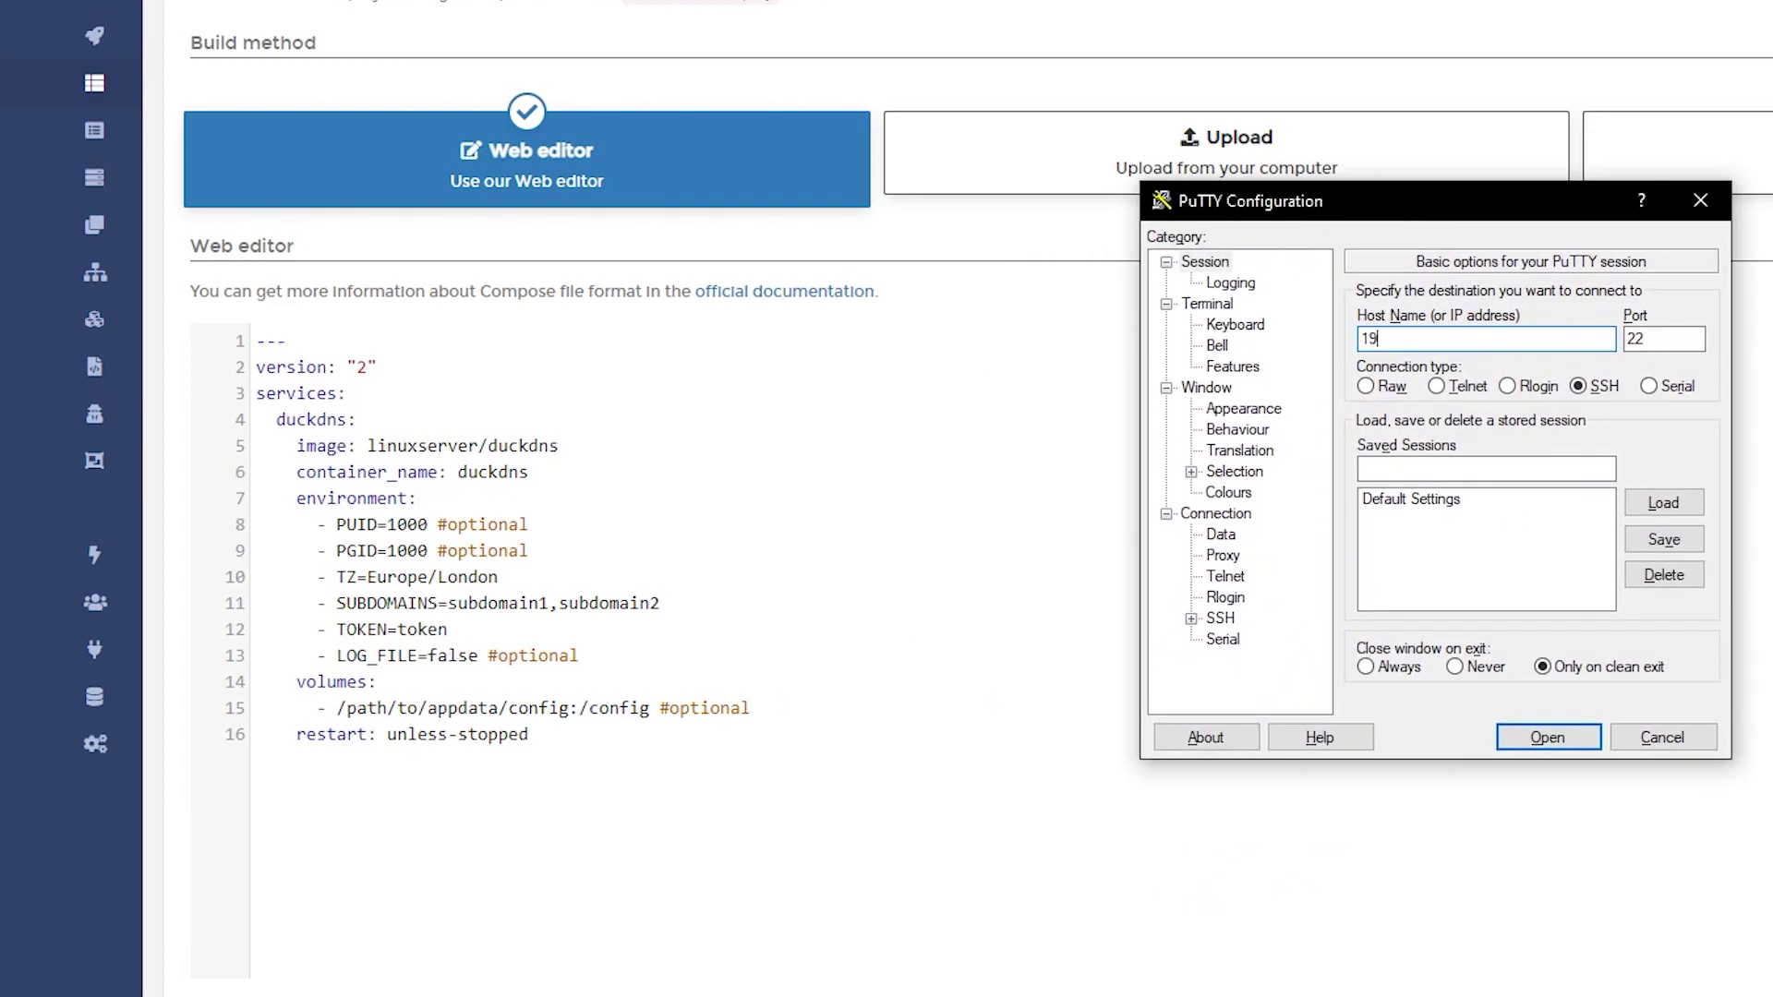
text(2.168.1.19)
key(Return)
key(Left)
key(Left)
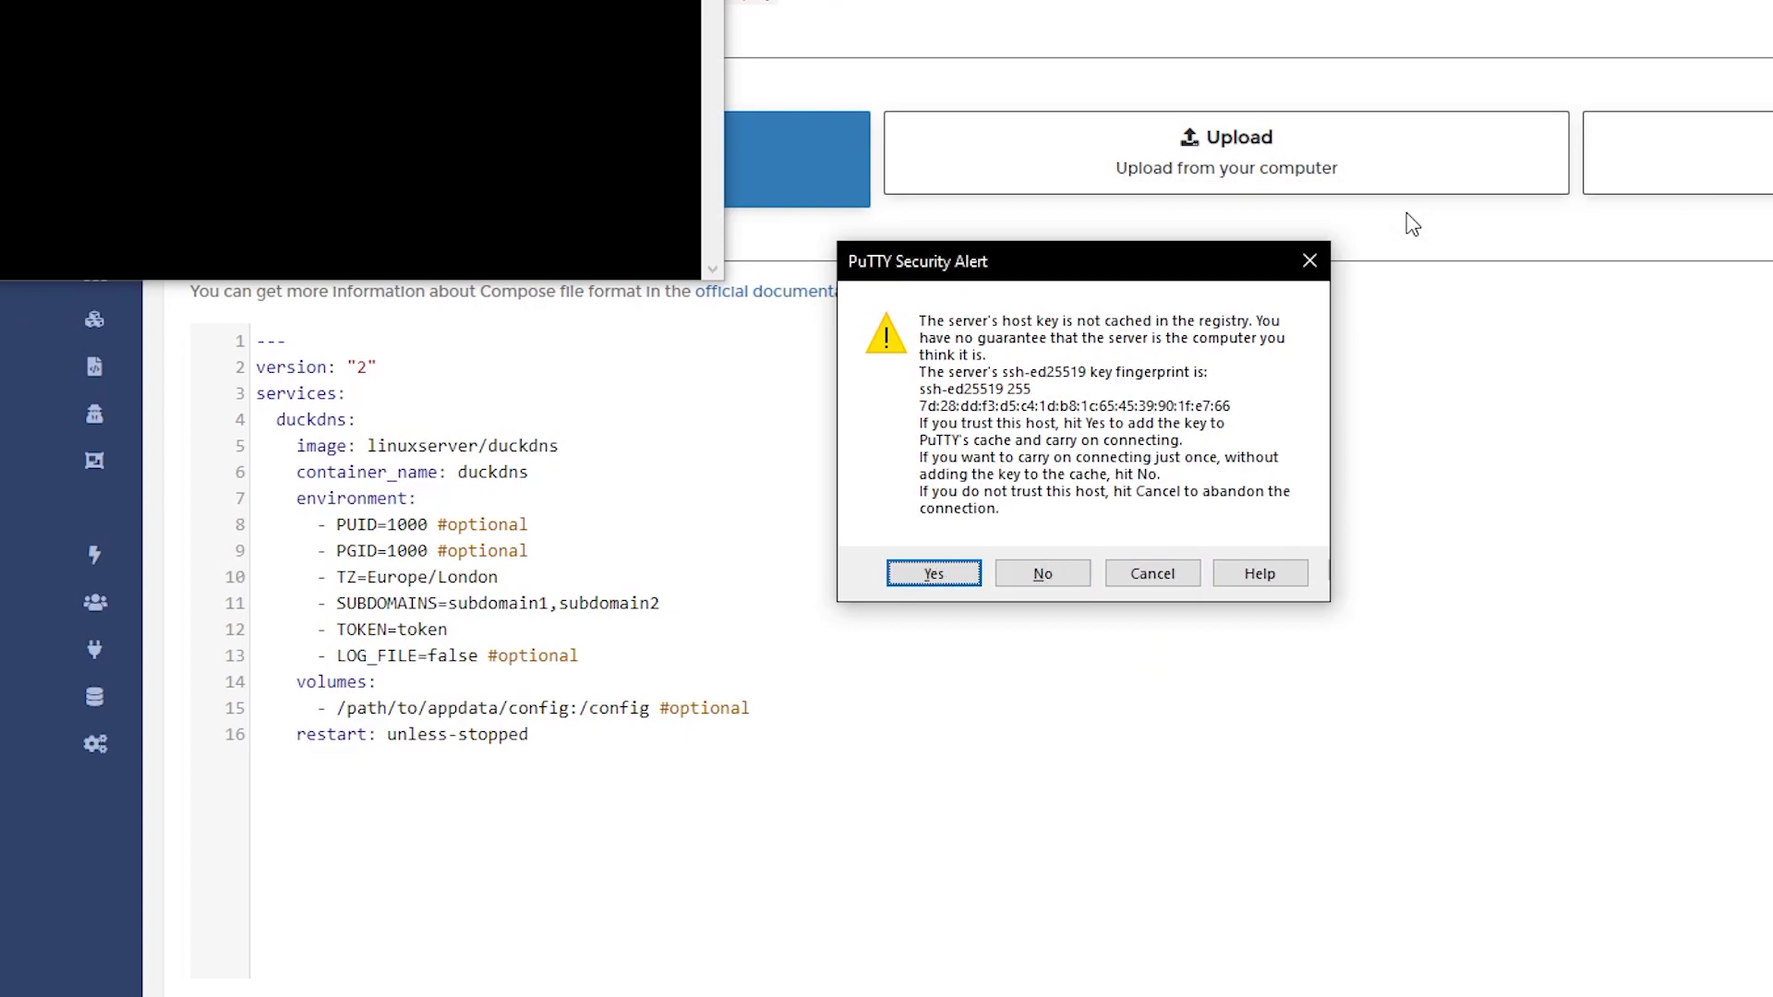
key(Return)
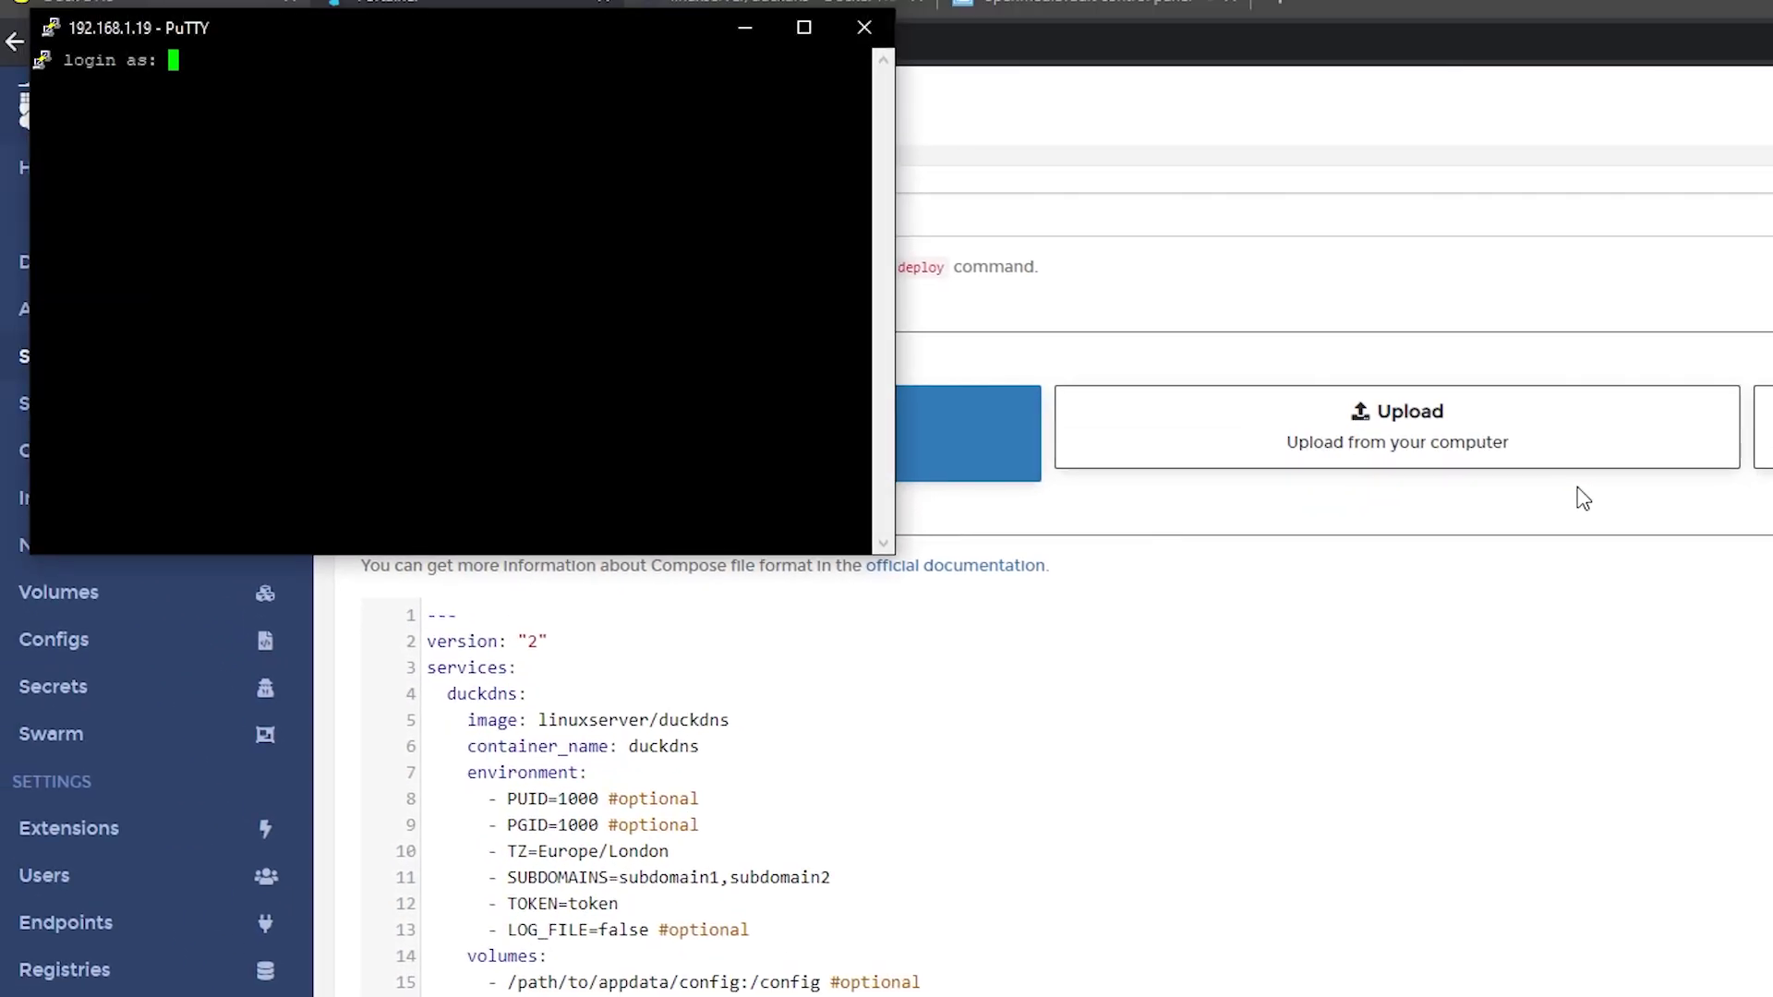
Log in to the server as root
text(root)
key(Return)
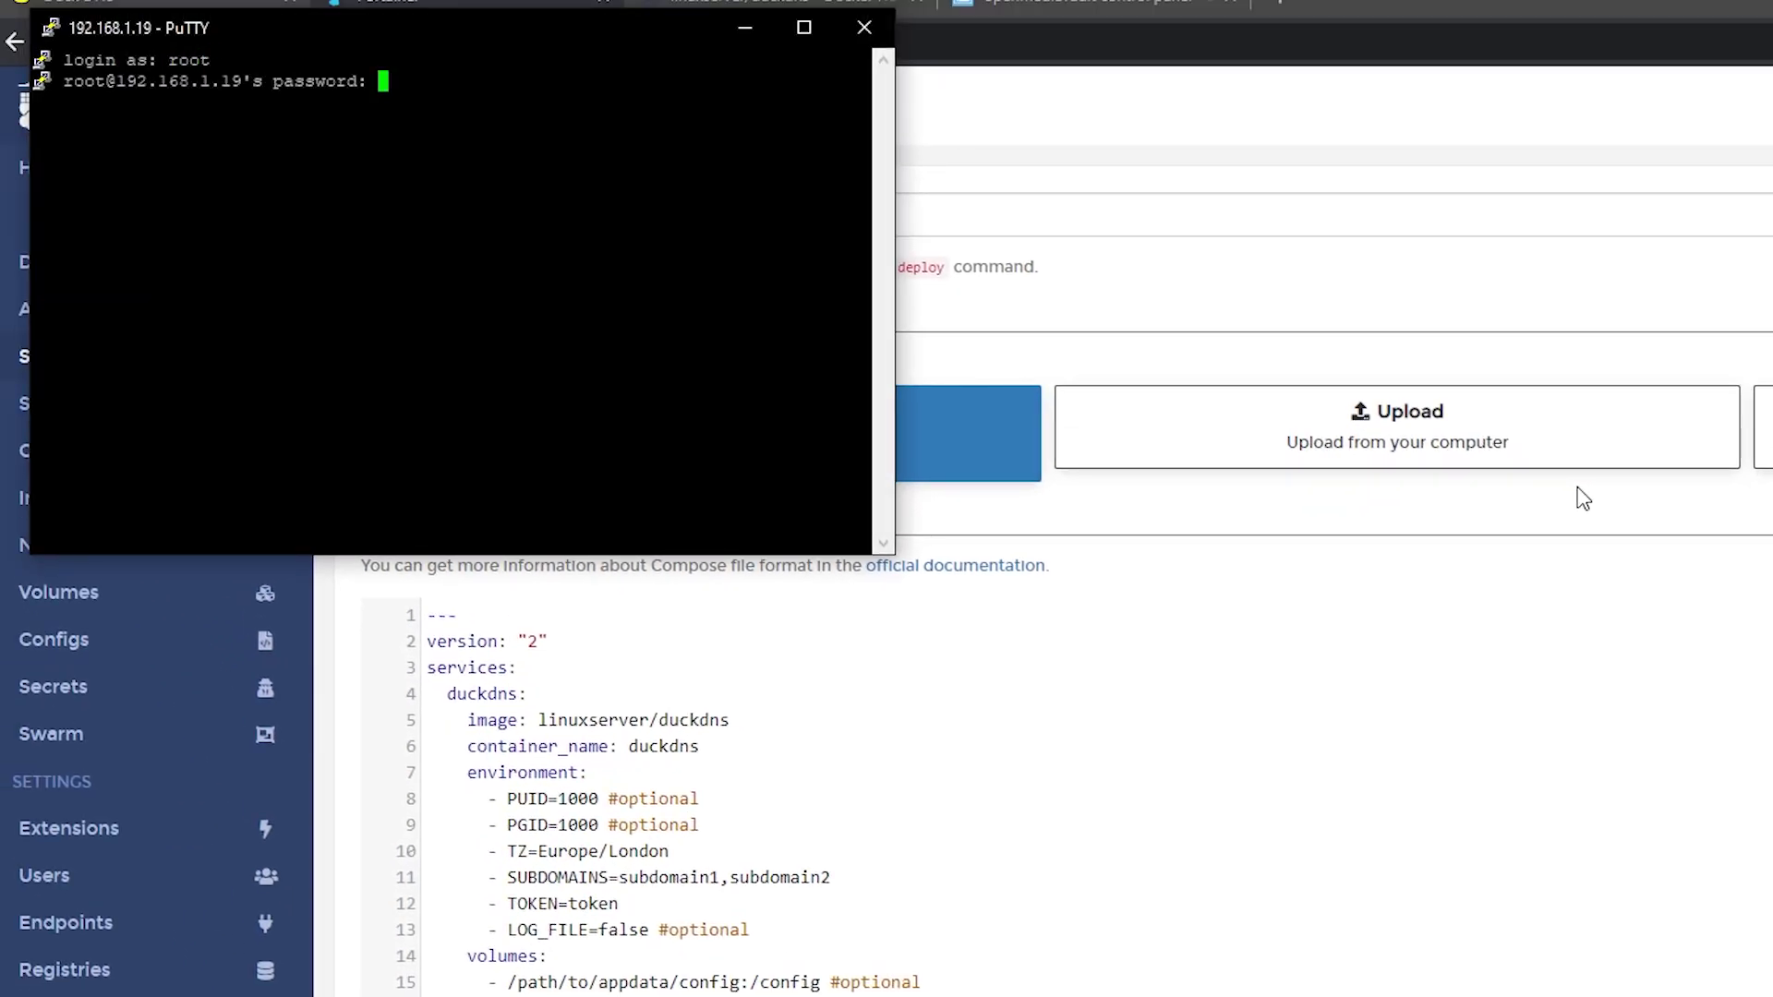
key(Return)
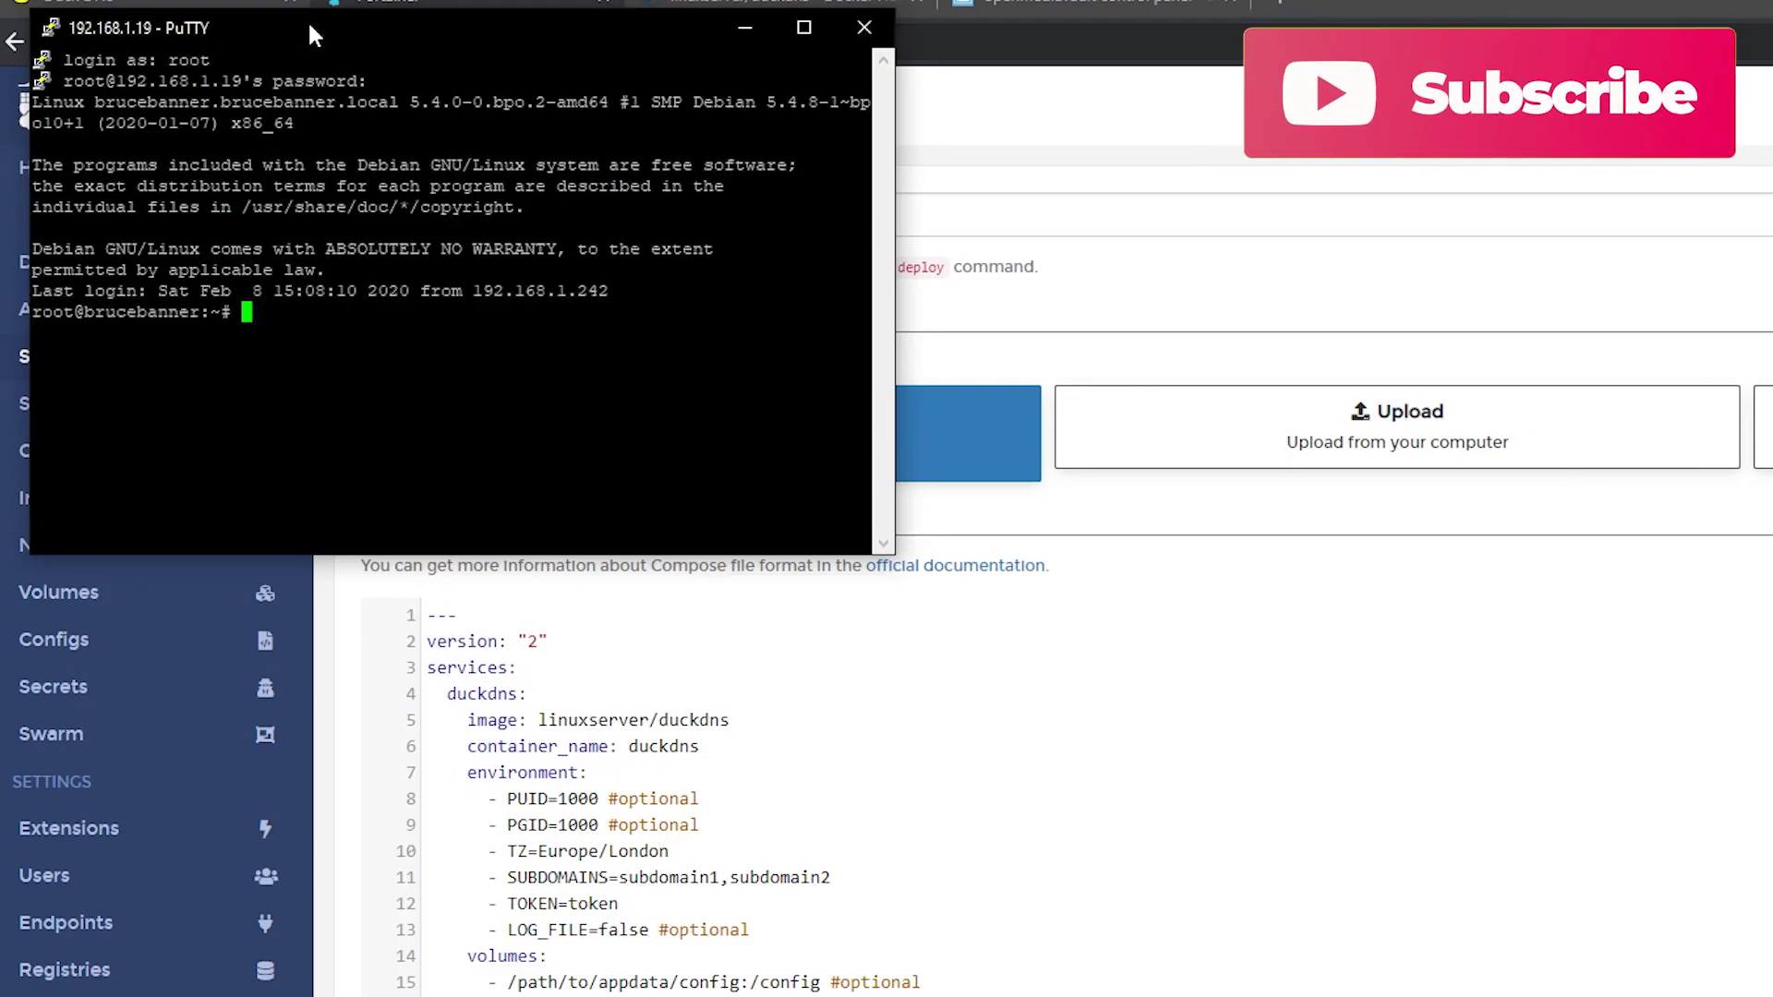
drag(349, 37, 1415, 529)
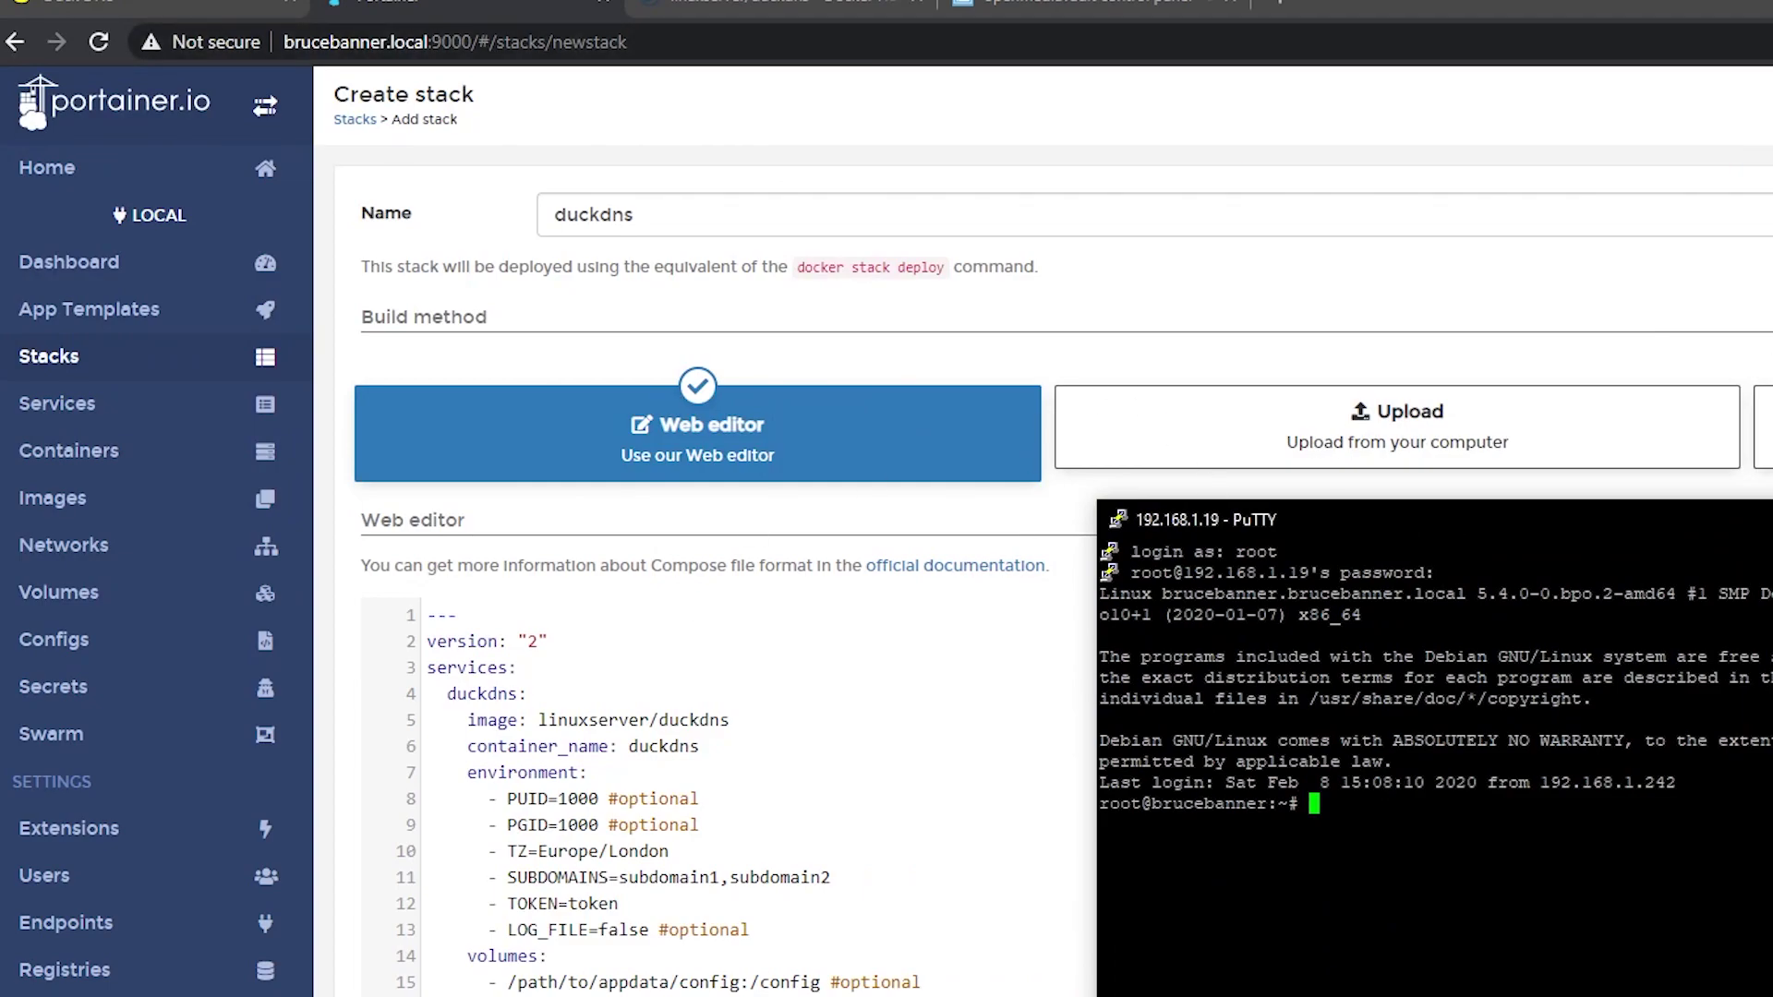
Look up admin's ids with 'id admin', then set PUID 998, PGID 100, TZ America/Denver
text(id admin)
key(Return)
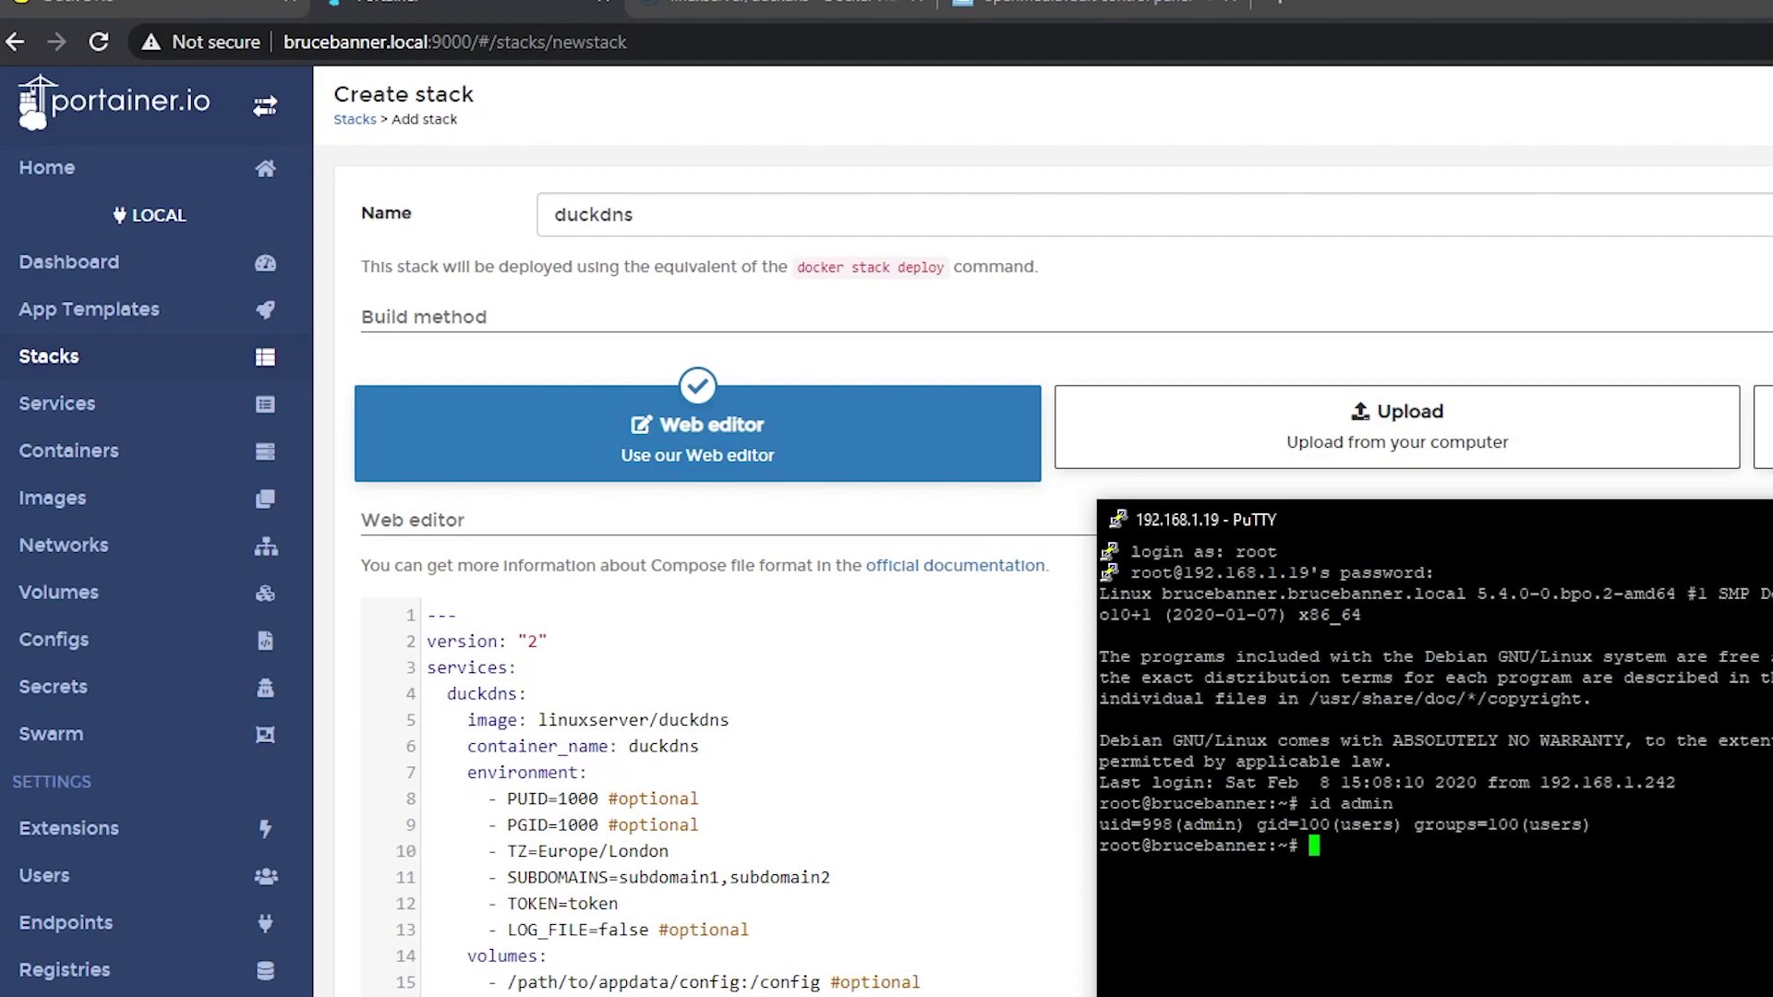
double_click(577, 800)
text(998)
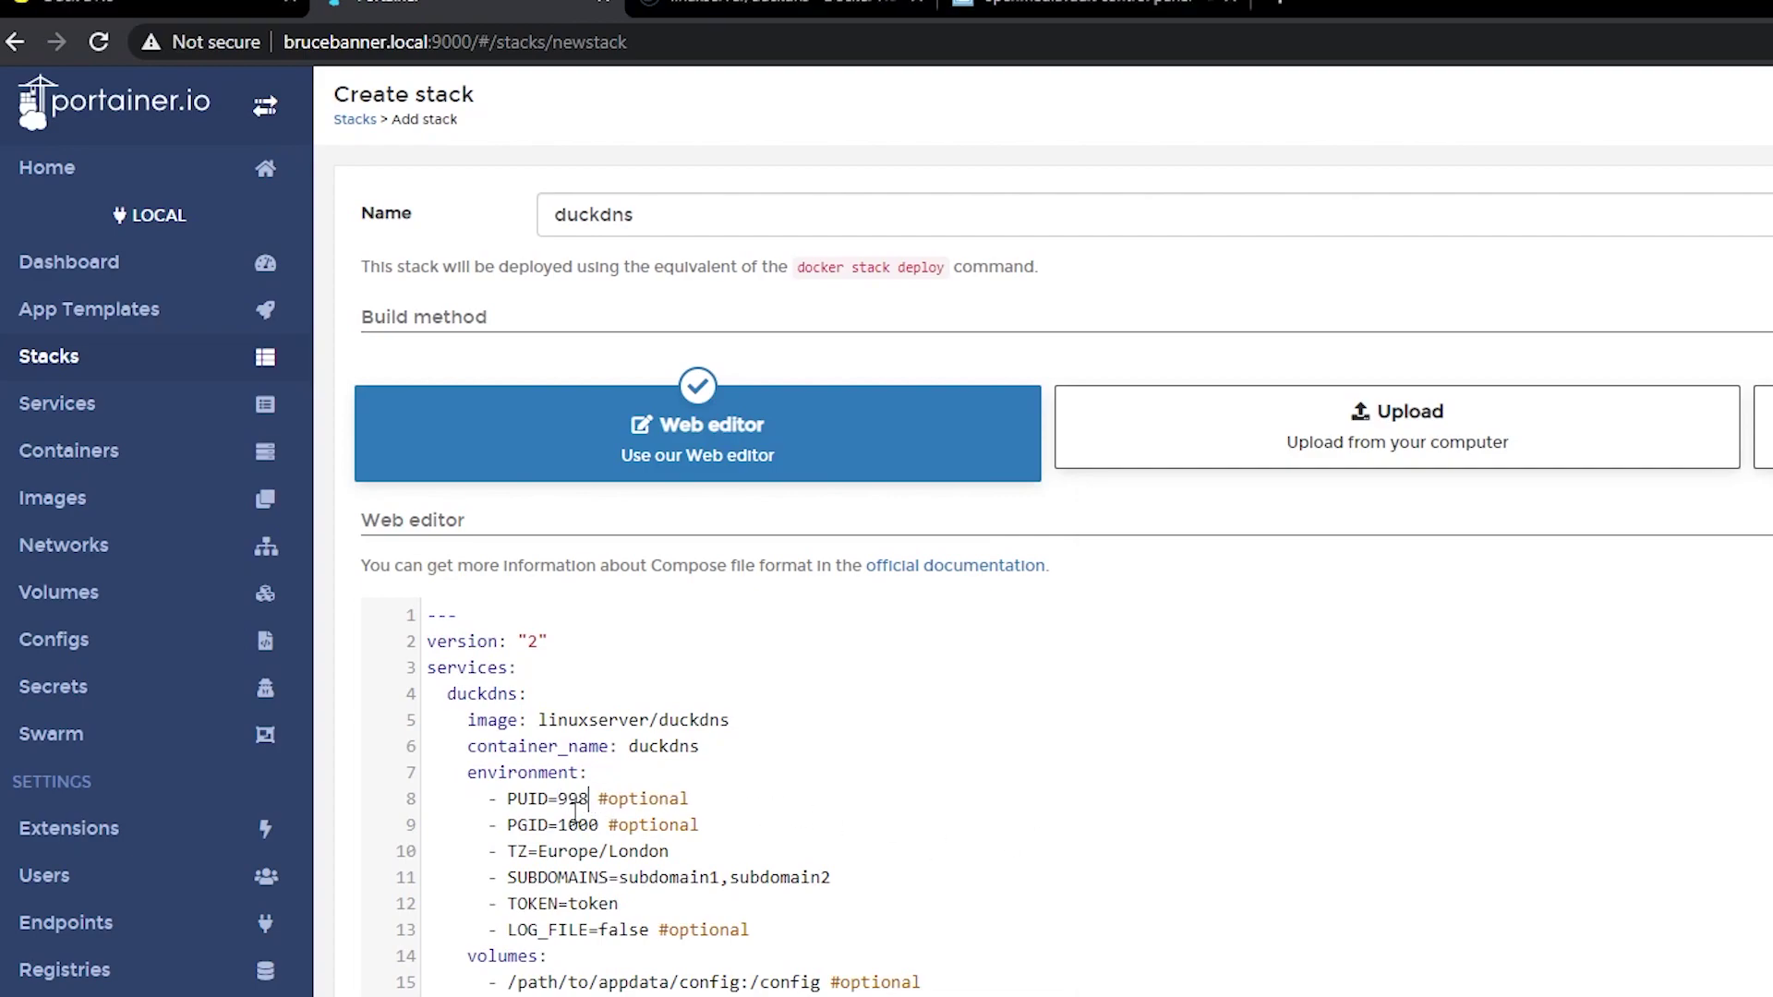
key(Down)
key(BackSpace)
key(shift+End)
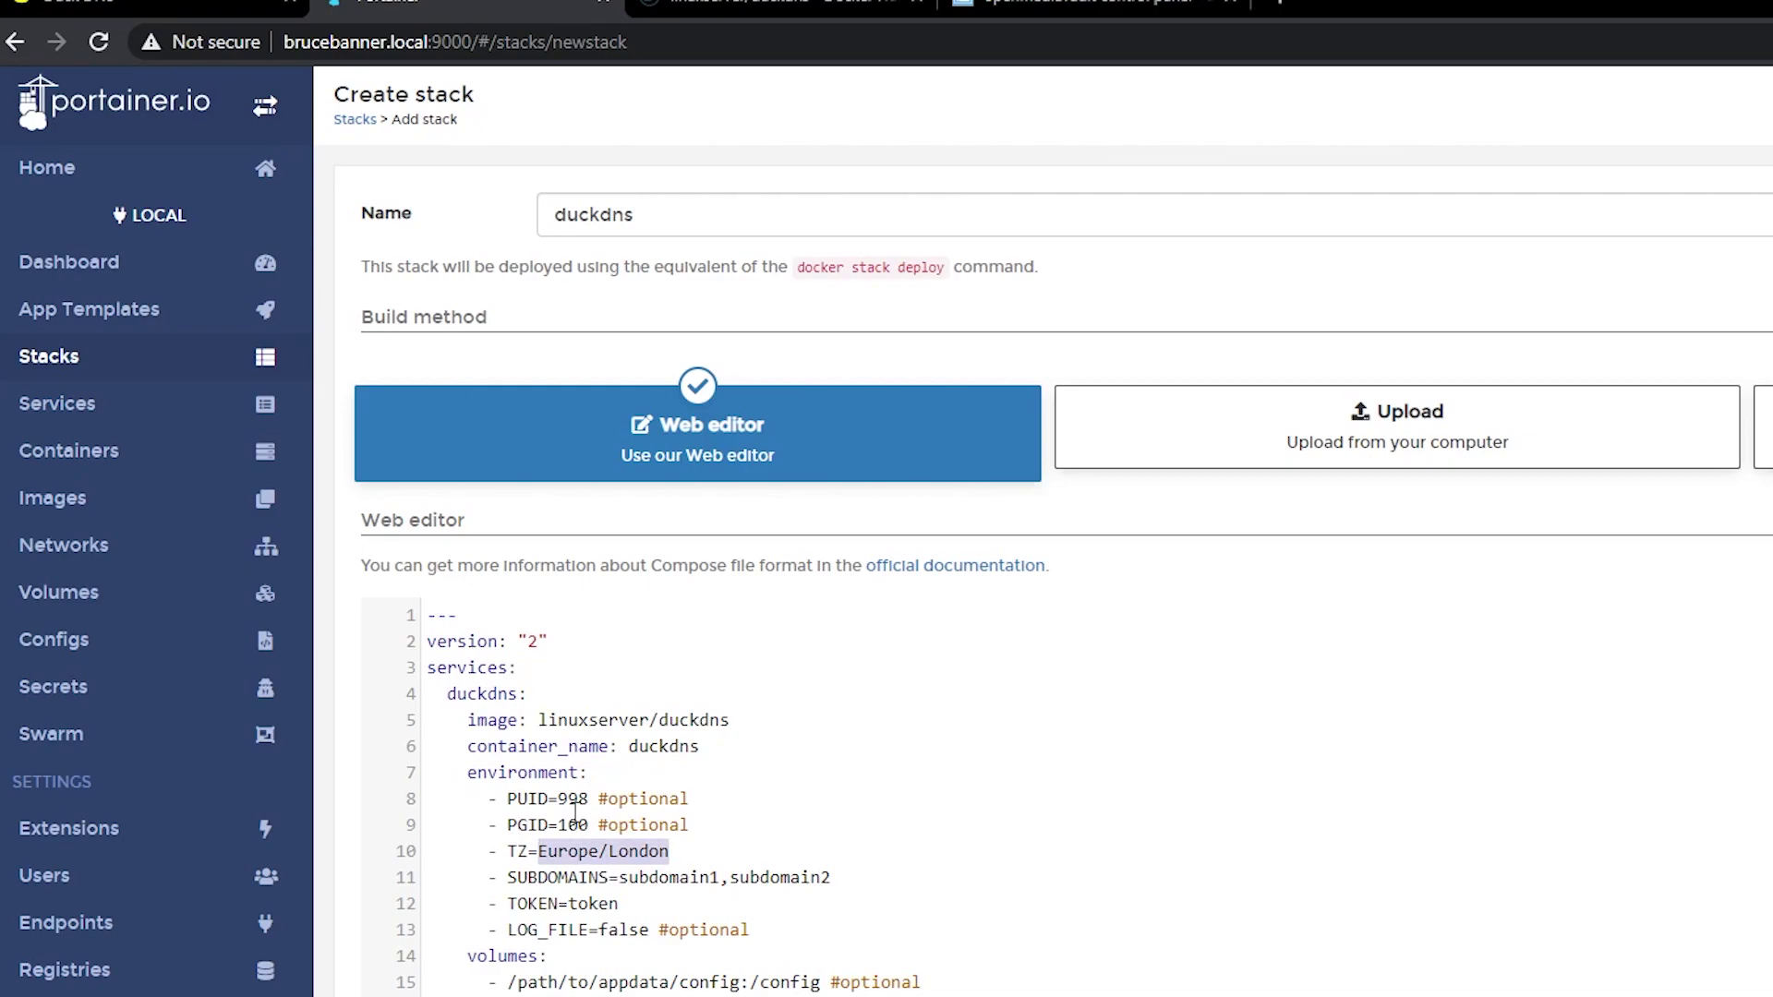
text(America/)
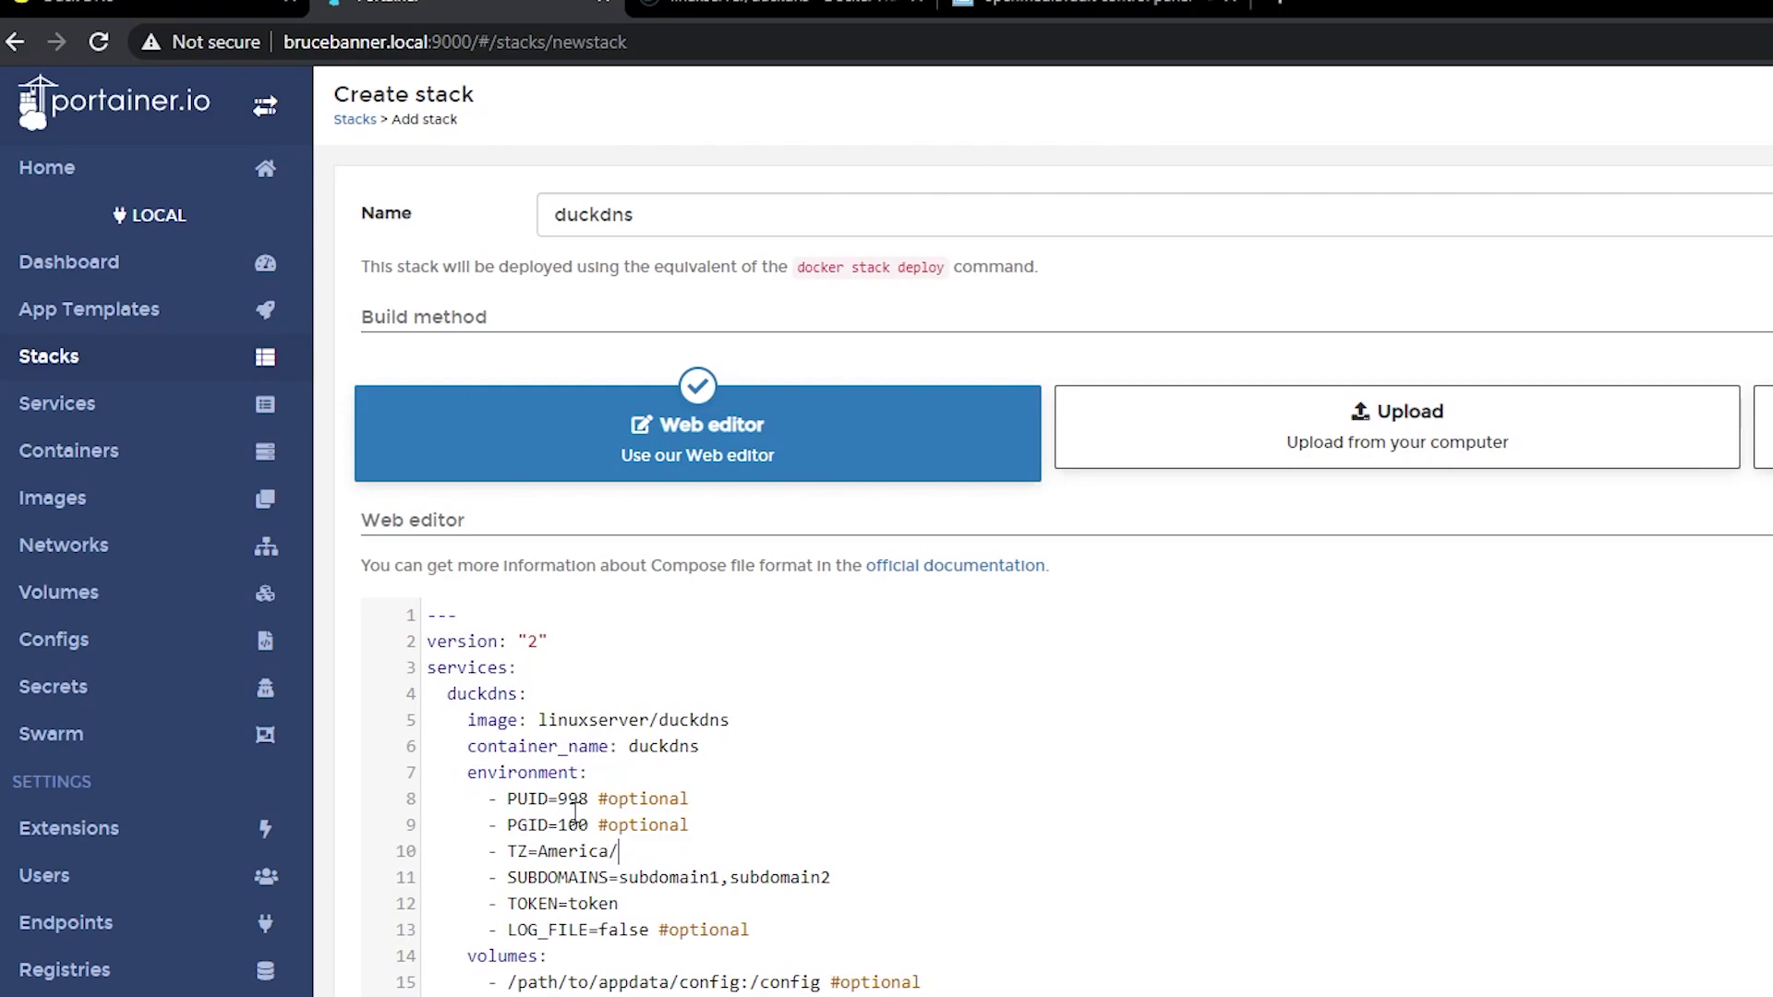
text(Denver)
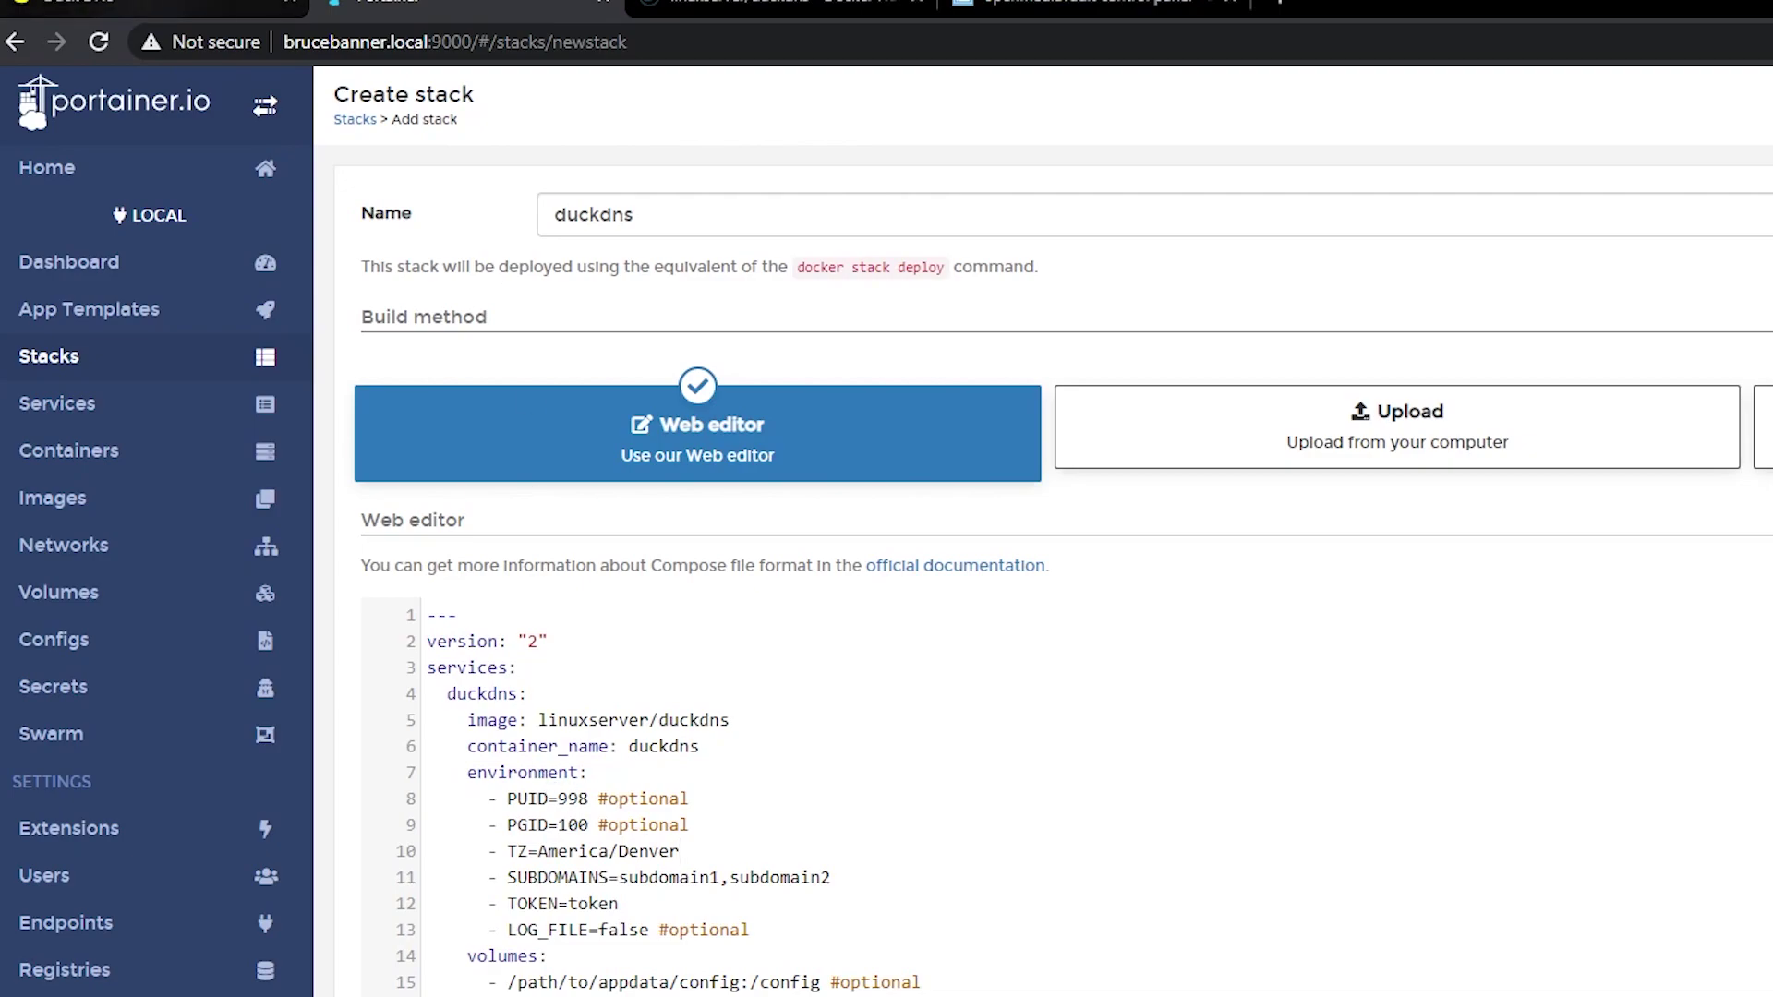
click(56, 2)
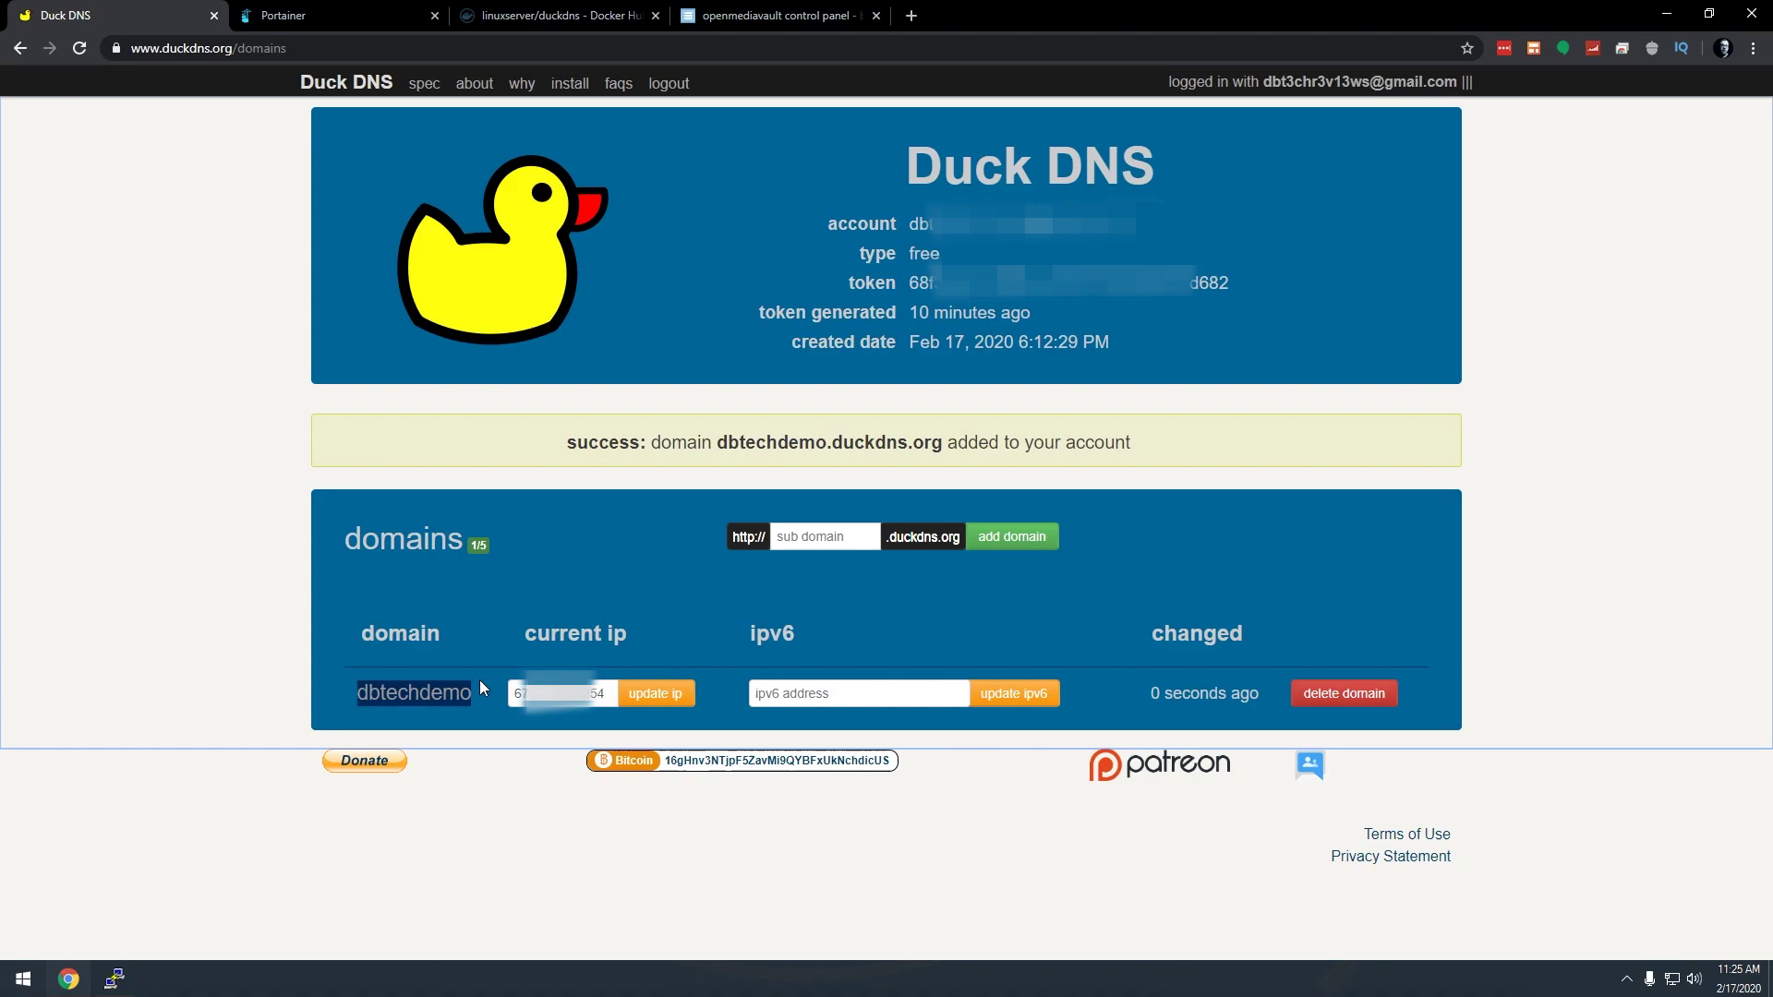
Replace the SUBDOMAINS placeholders with dbtechdemo, removing subdomain2
right_click(412, 692)
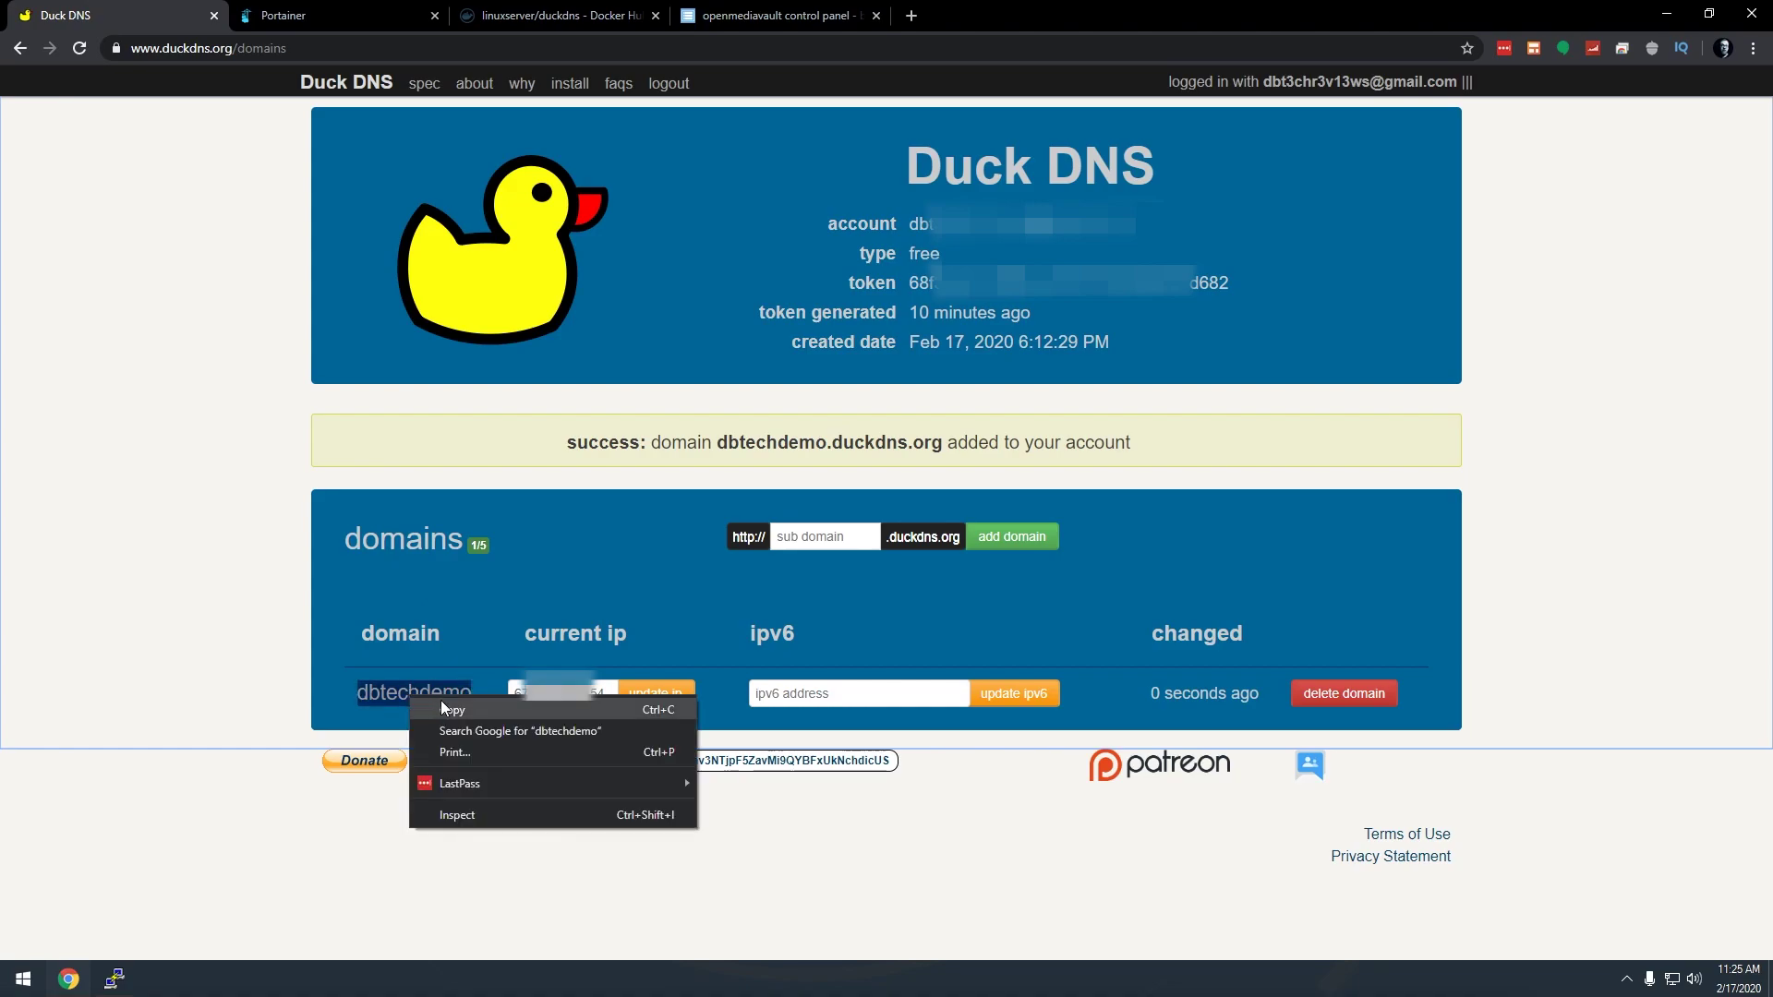
click(441, 702)
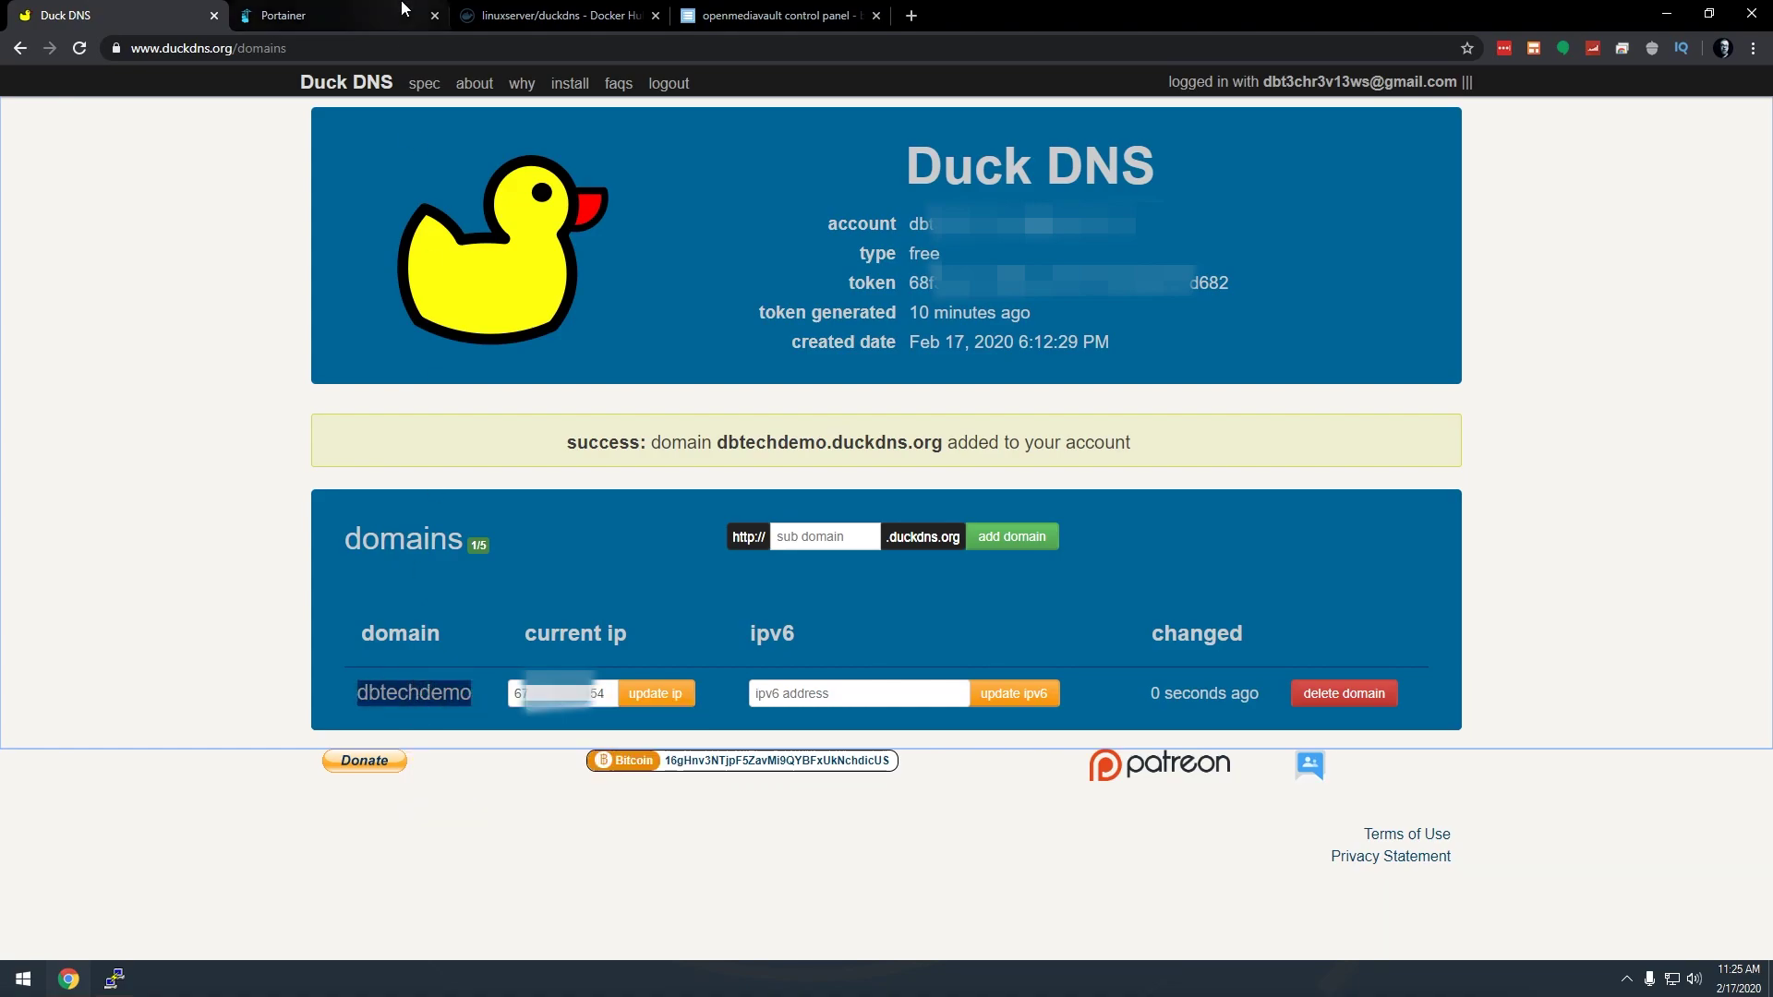
click(283, 15)
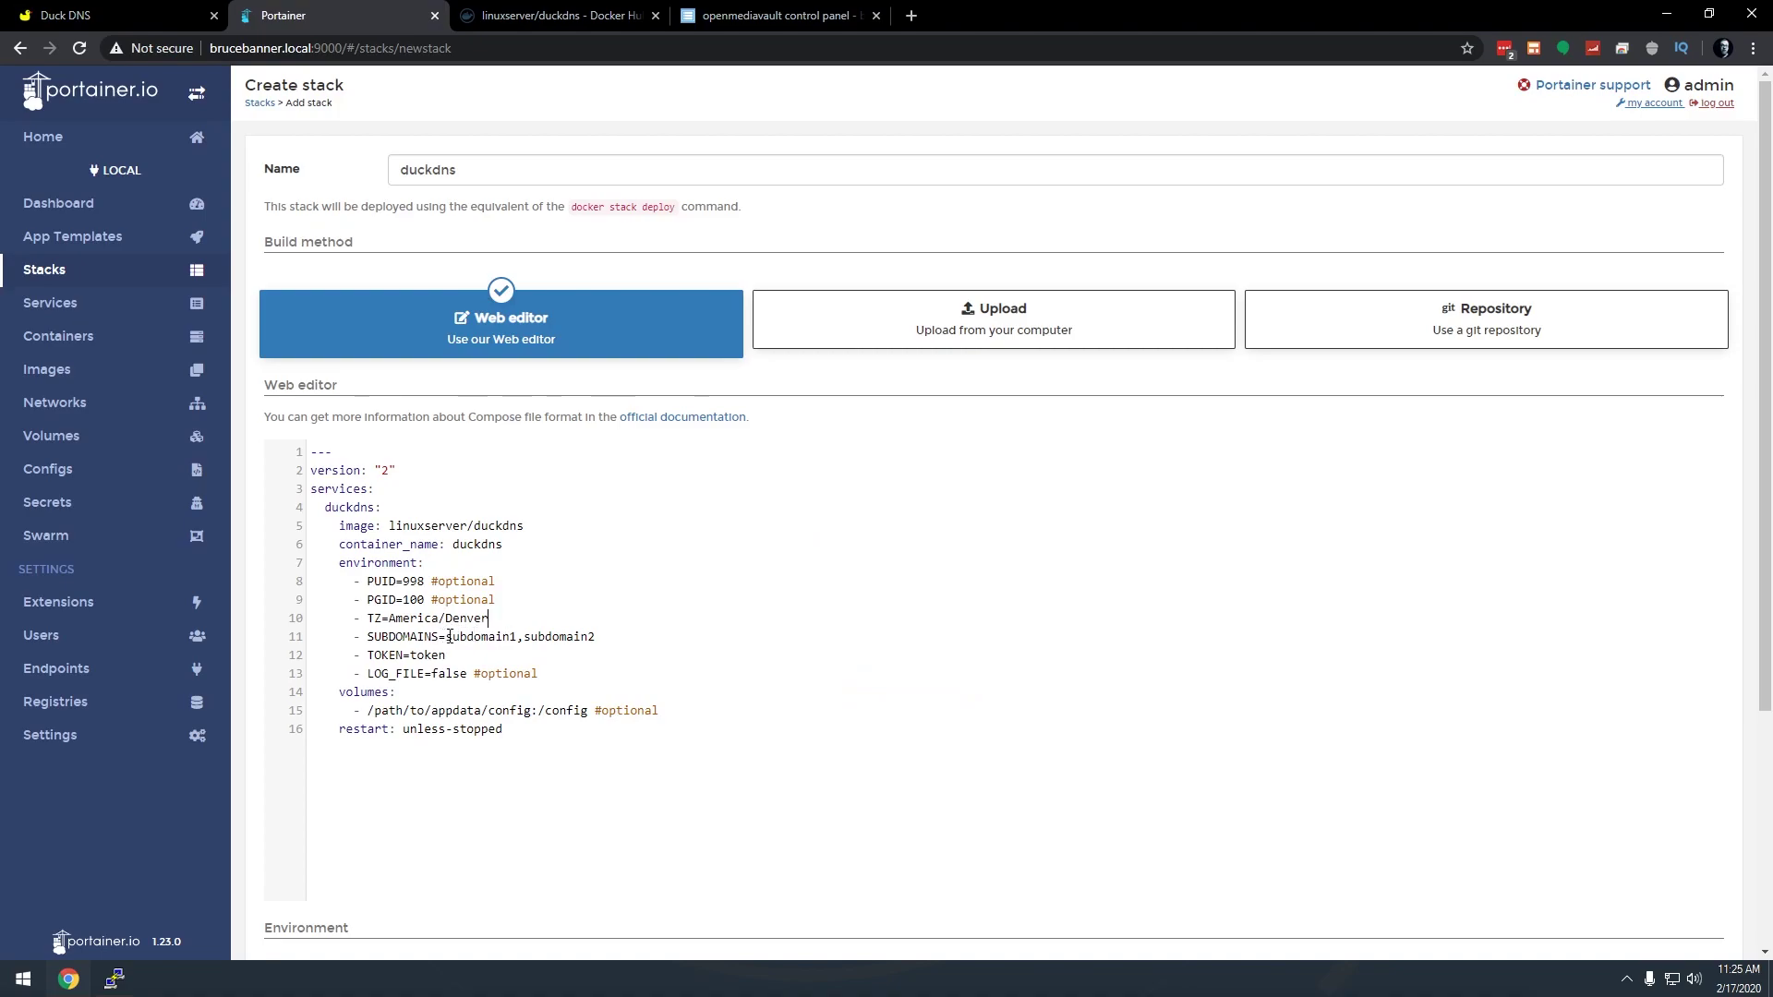
double_click(449, 637)
key(ctrl+v)
key(shift+End)
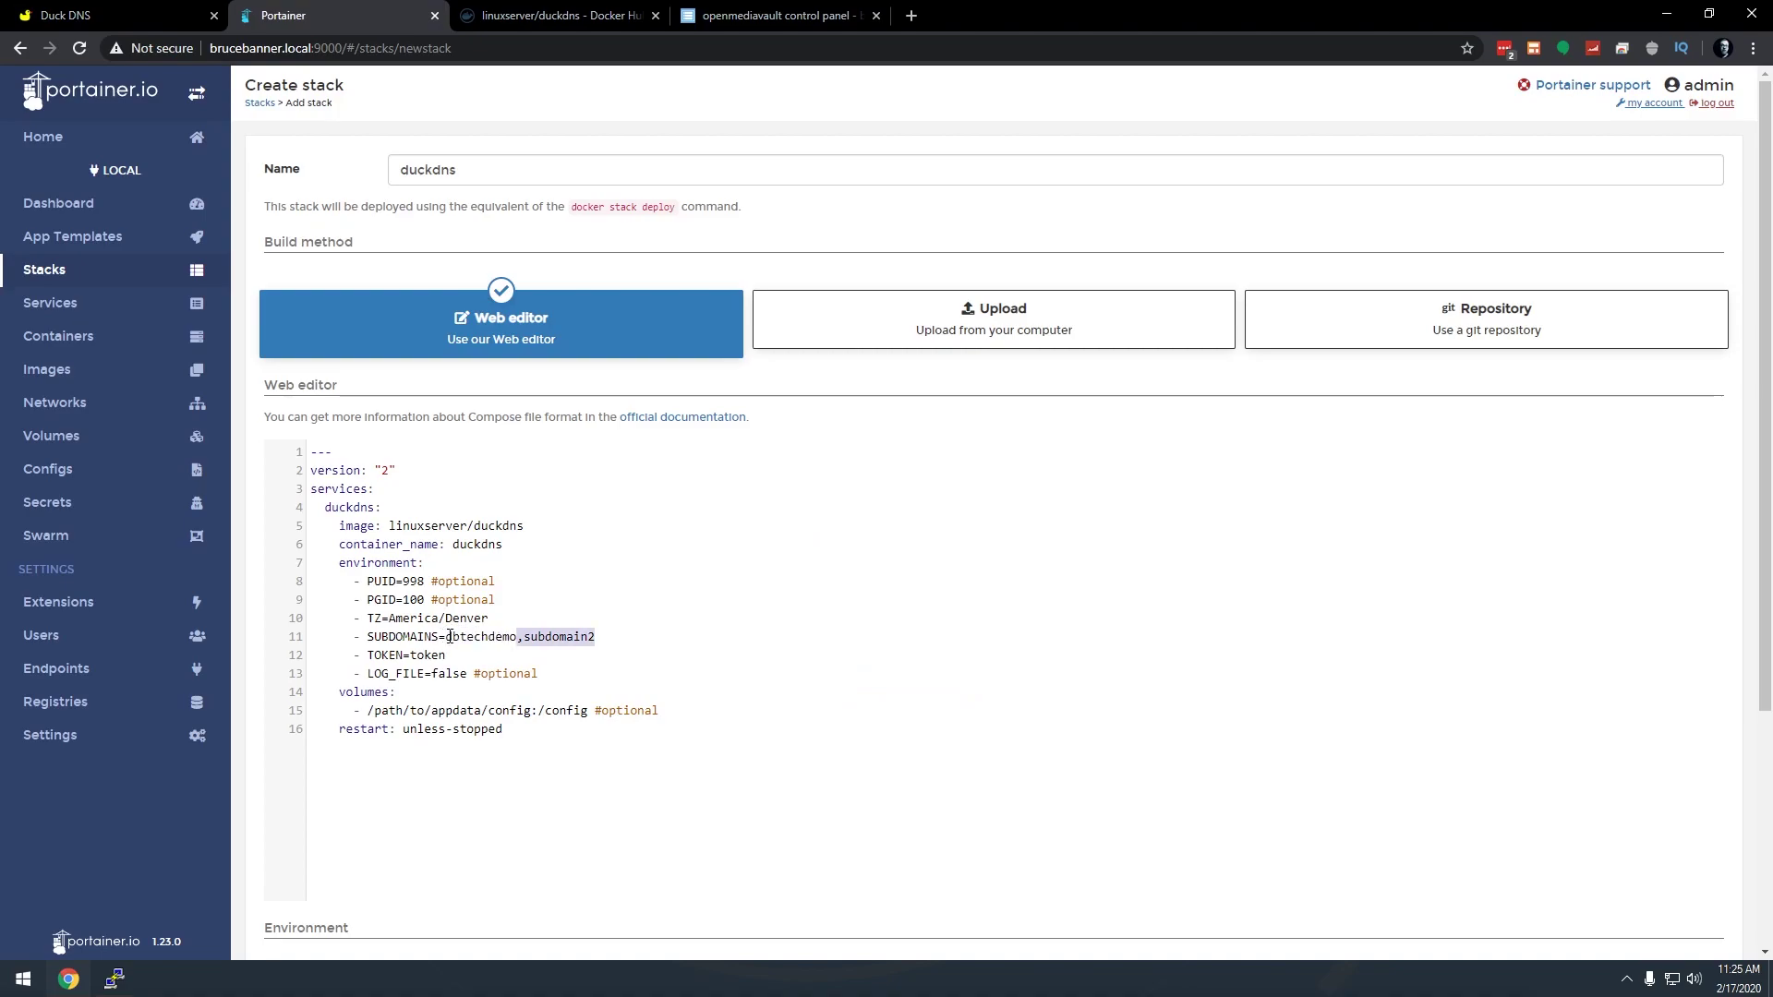
key(Delete)
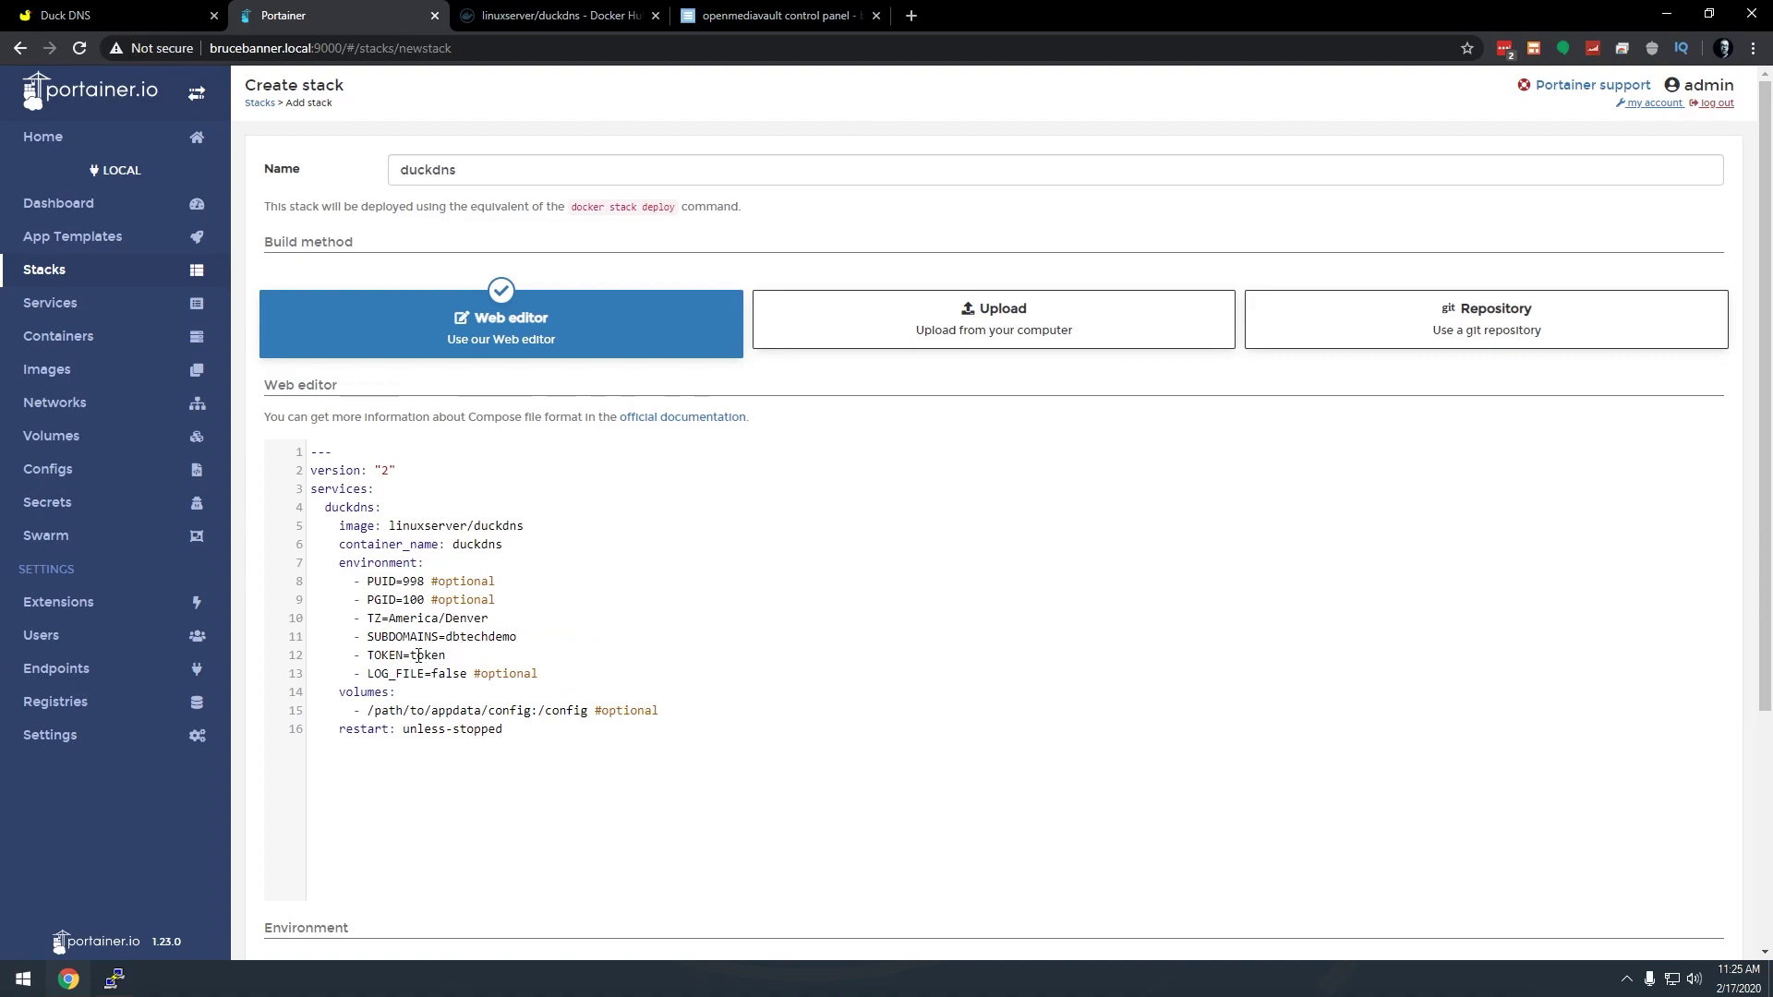
Paste the Duck DNS account token into TOKEN and set LOG_FILE to true
click(120, 15)
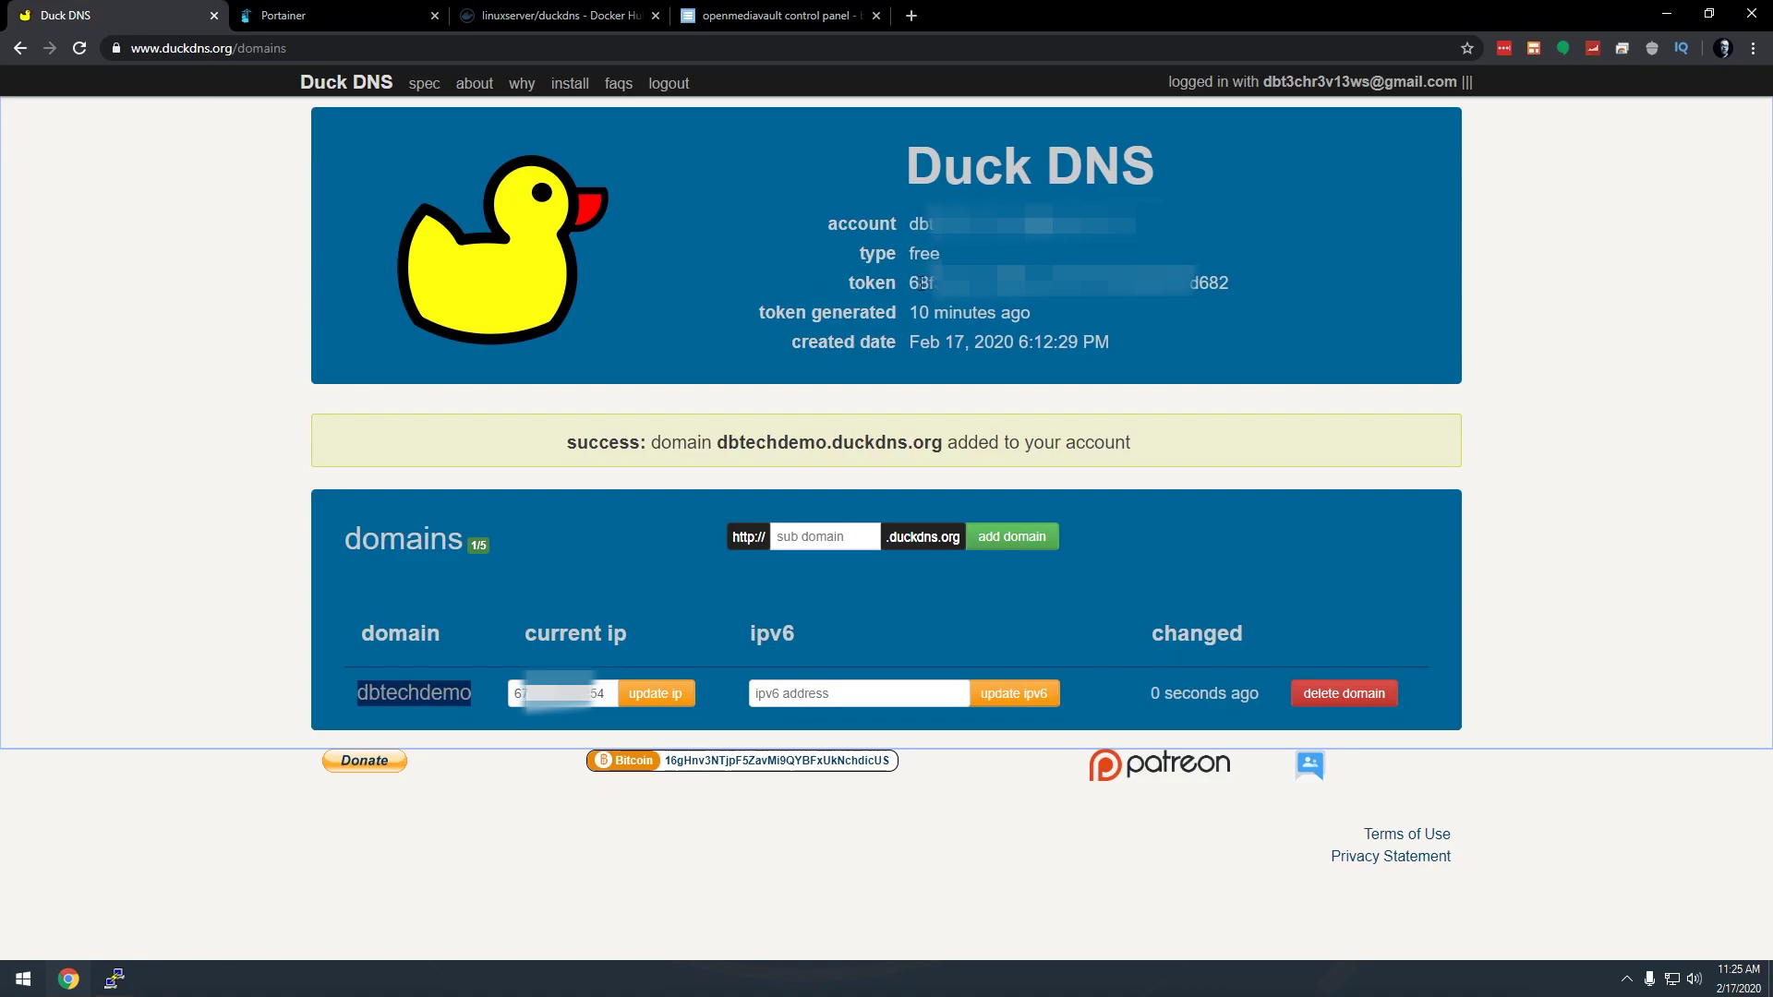
drag(913, 282, 1238, 293)
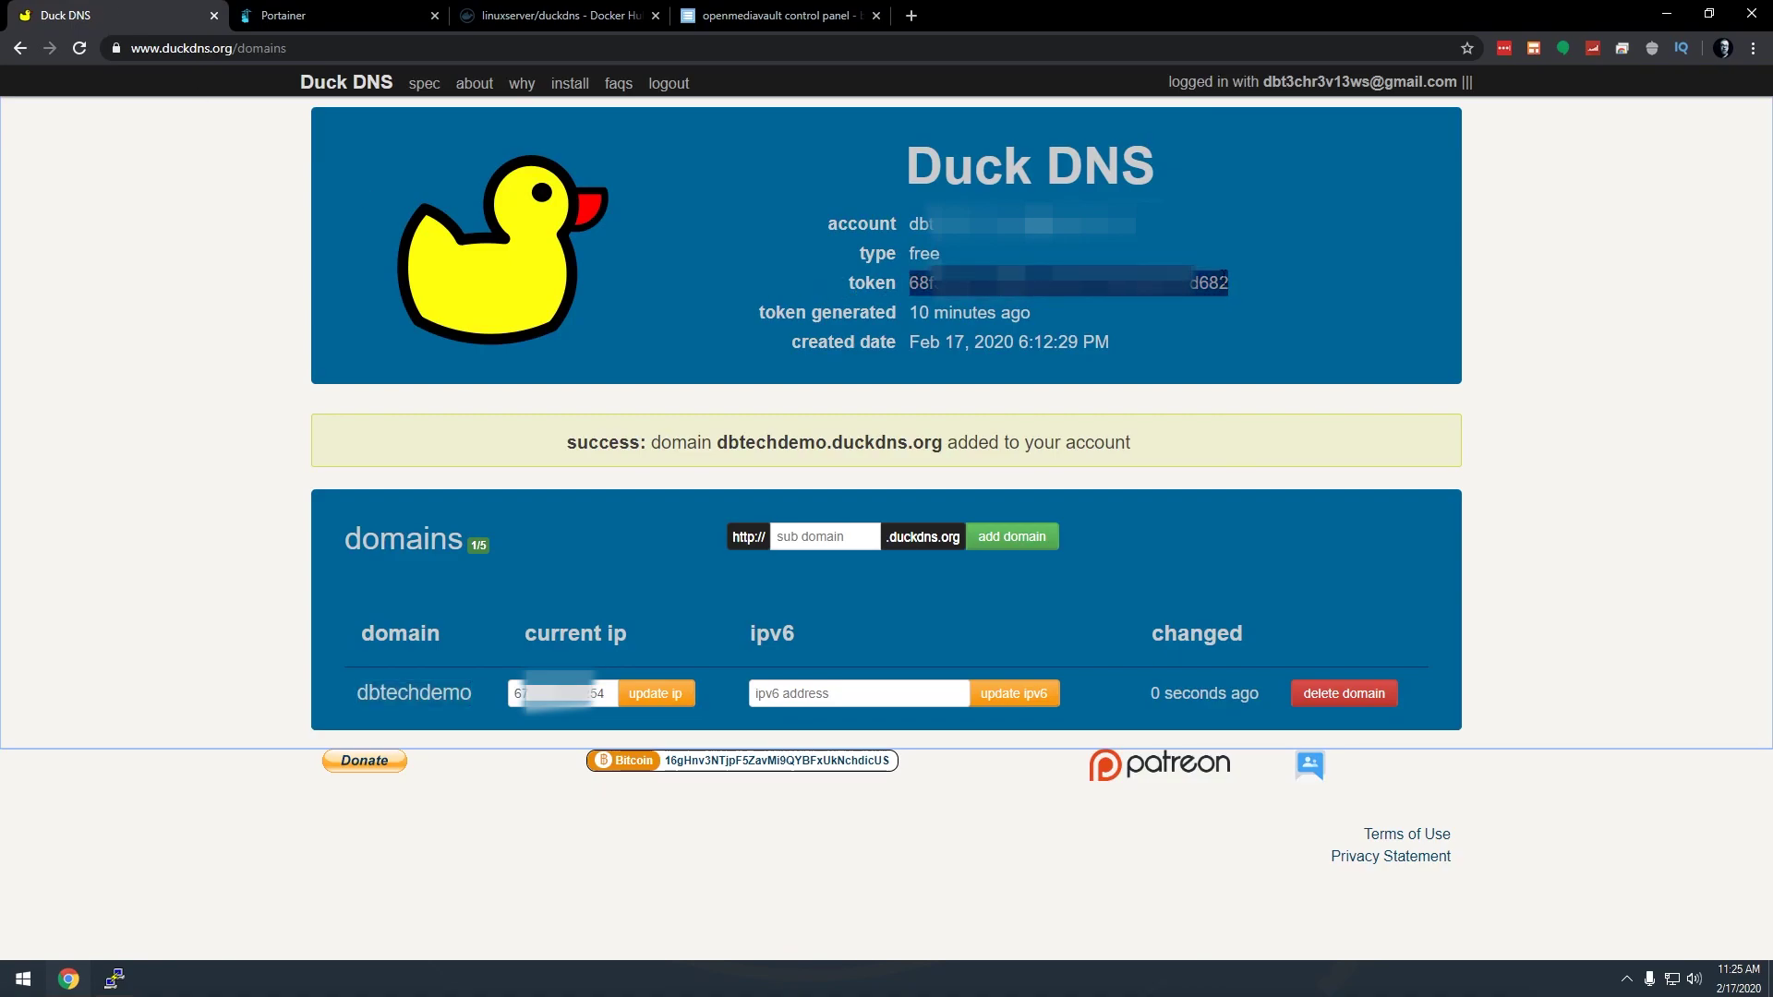
right_click(1223, 277)
click(1261, 302)
click(343, 15)
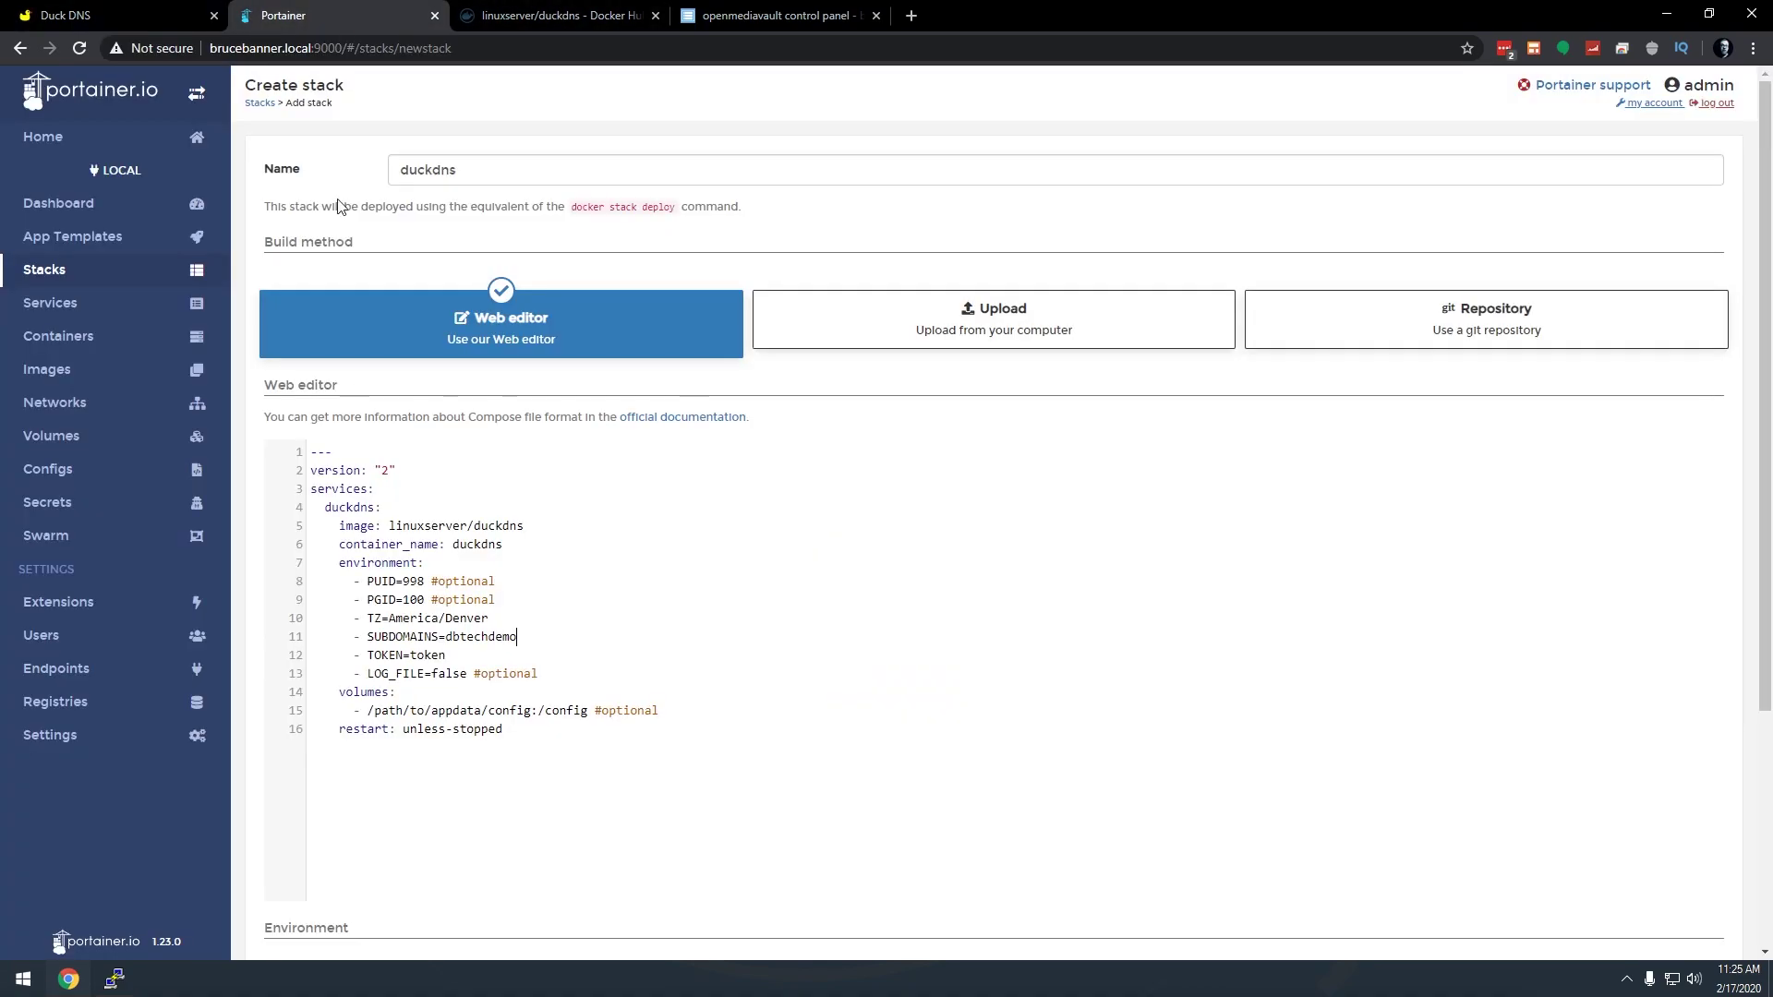
double_click(424, 655)
key(ctrl+v)
double_click(445, 675)
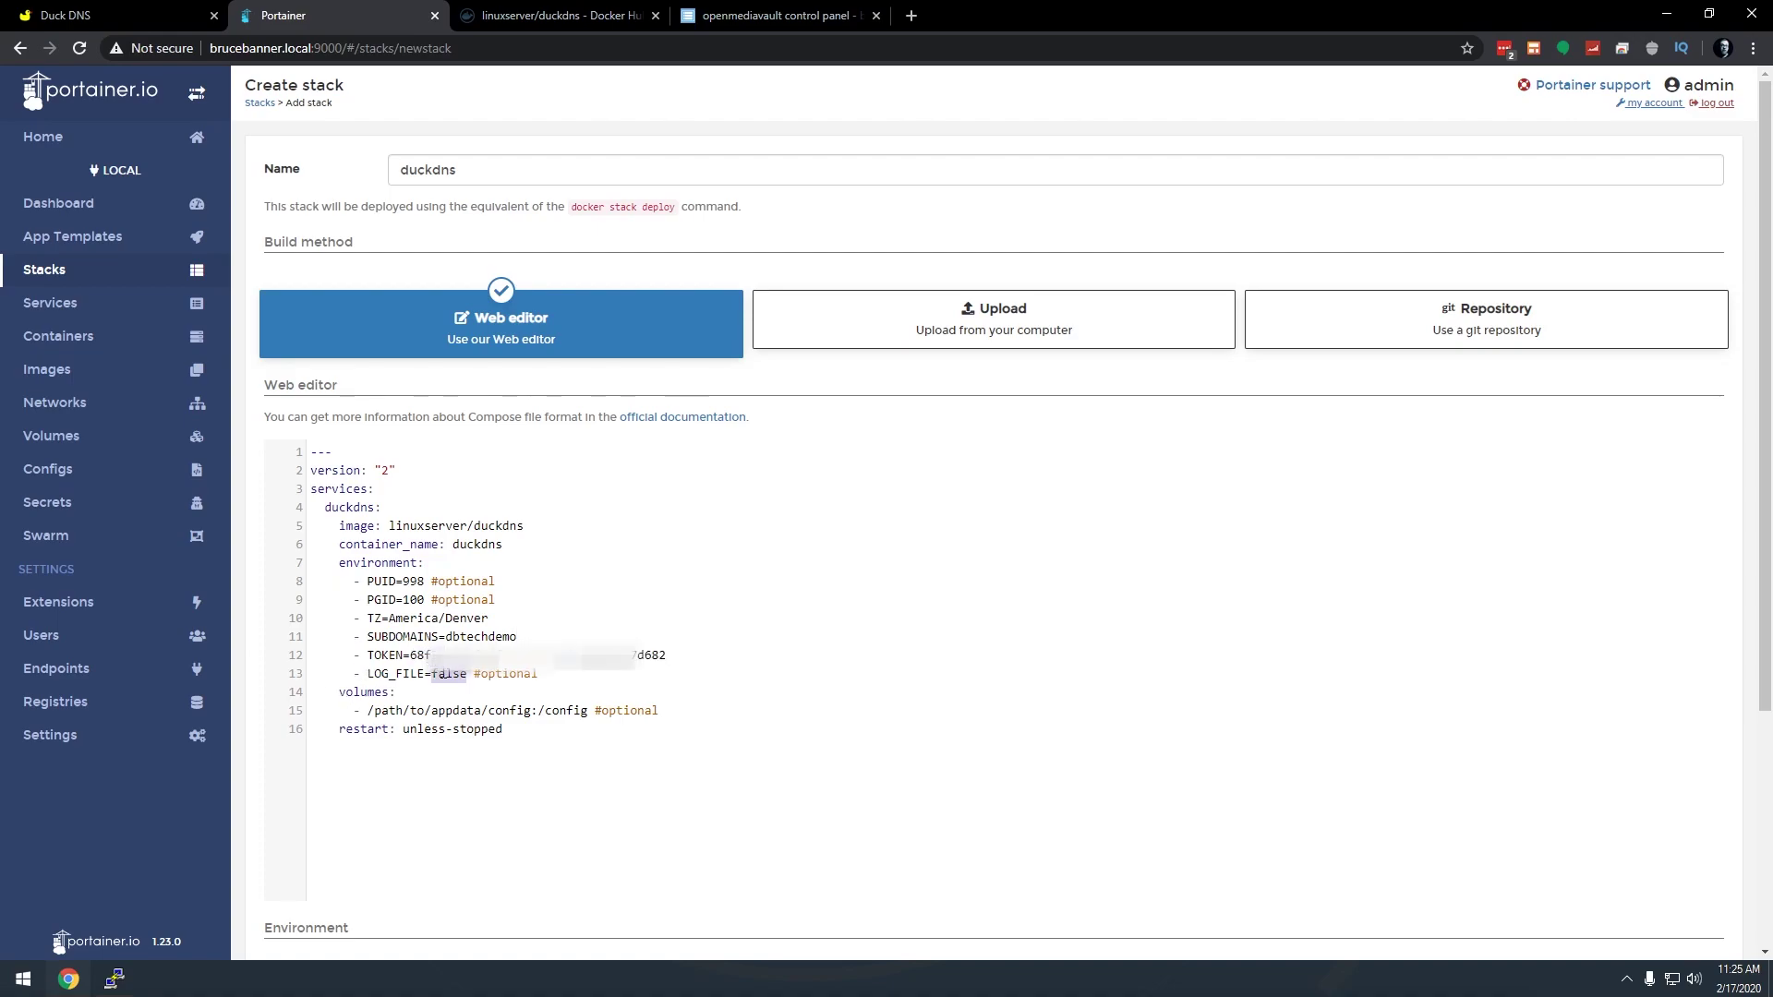
text(true)
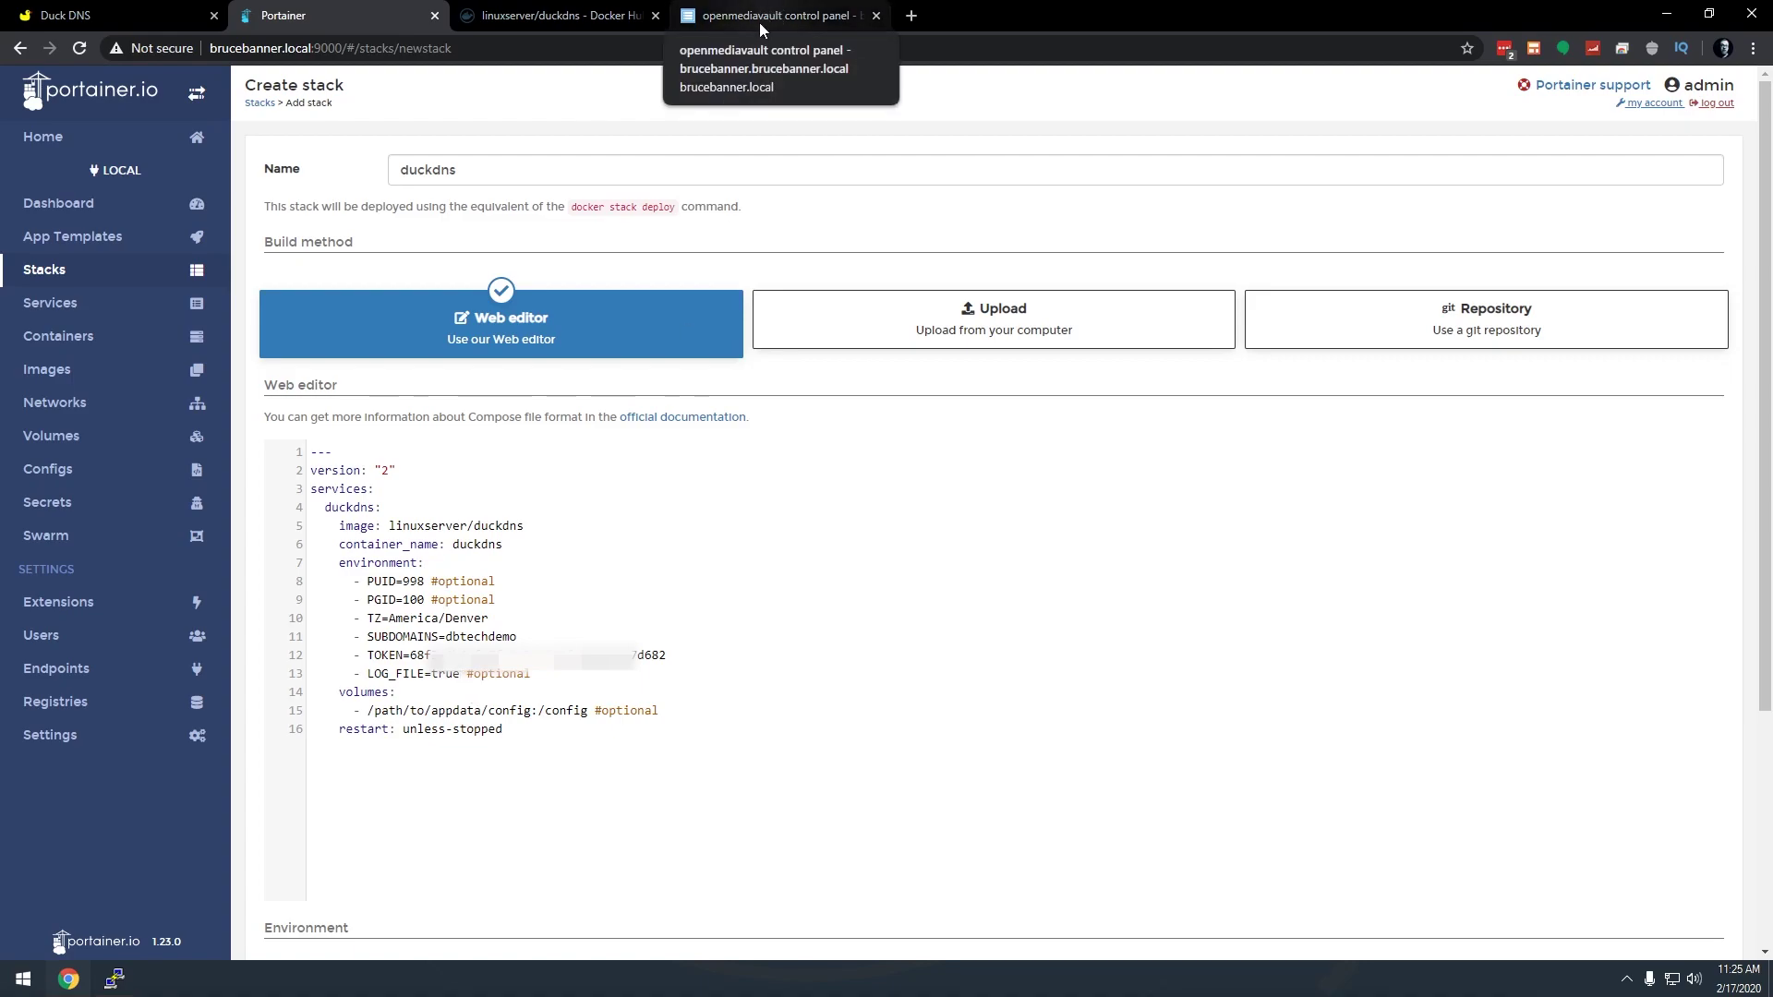
Open the Shared Folders list in OpenMediaVault
click(759, 22)
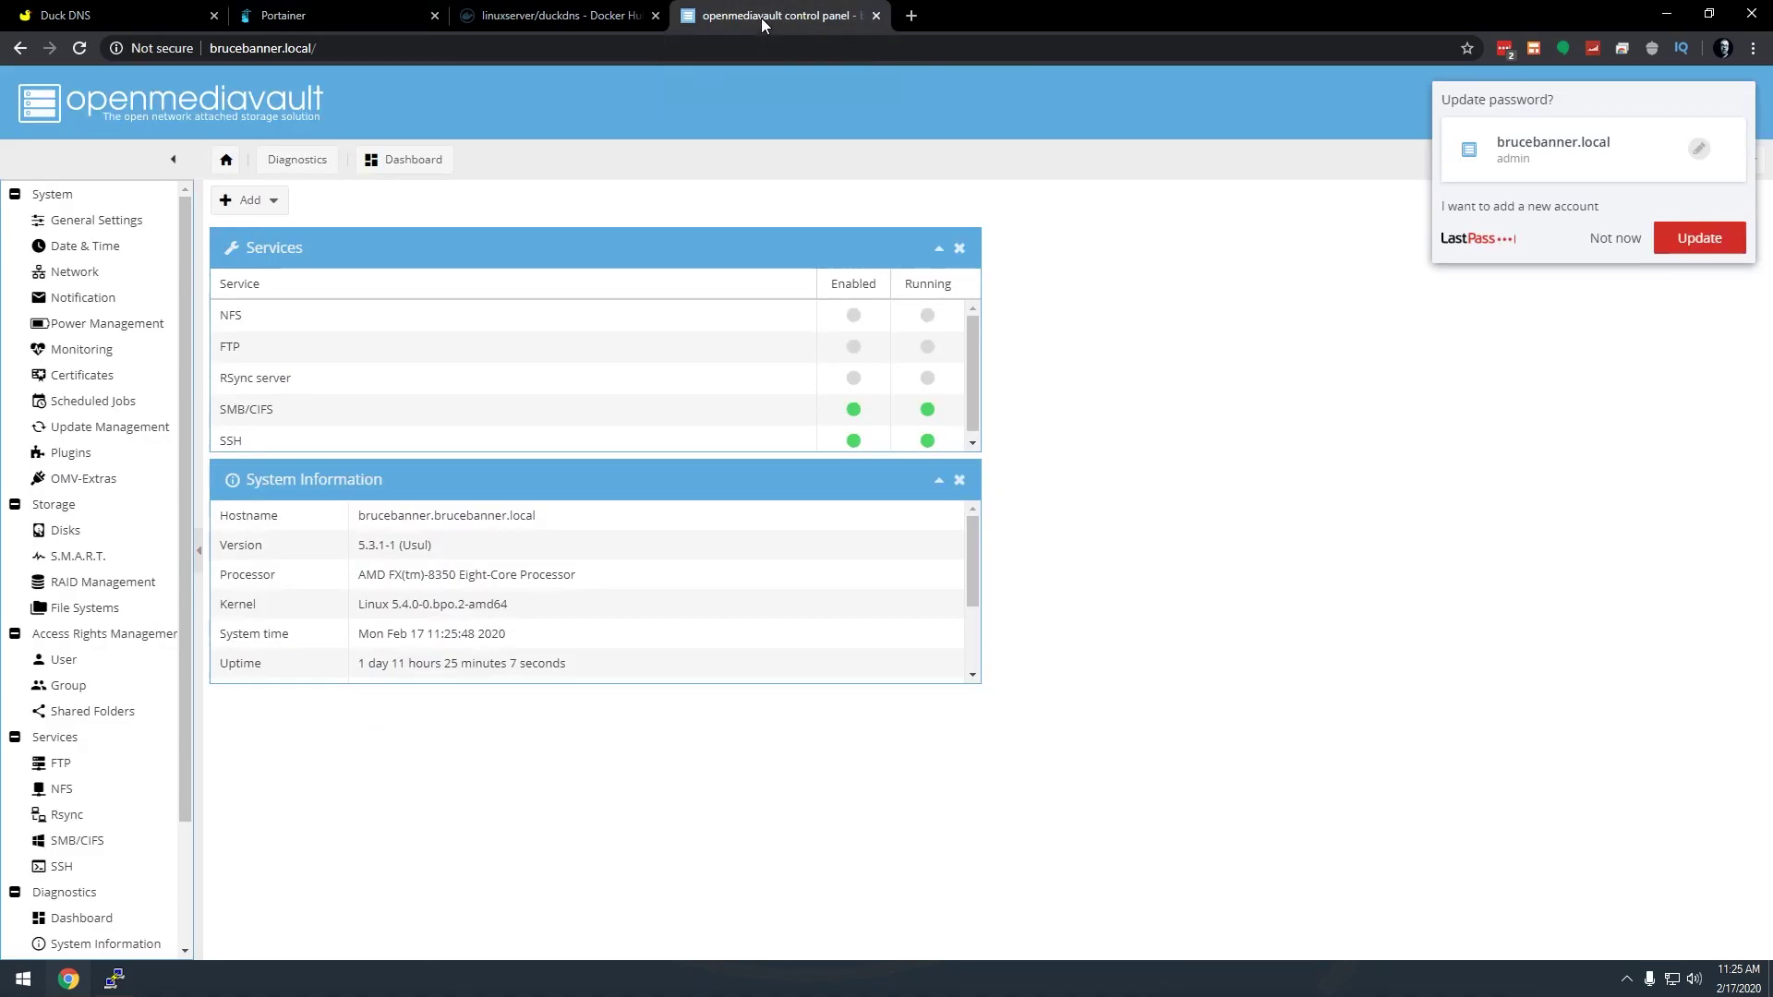
click(99, 716)
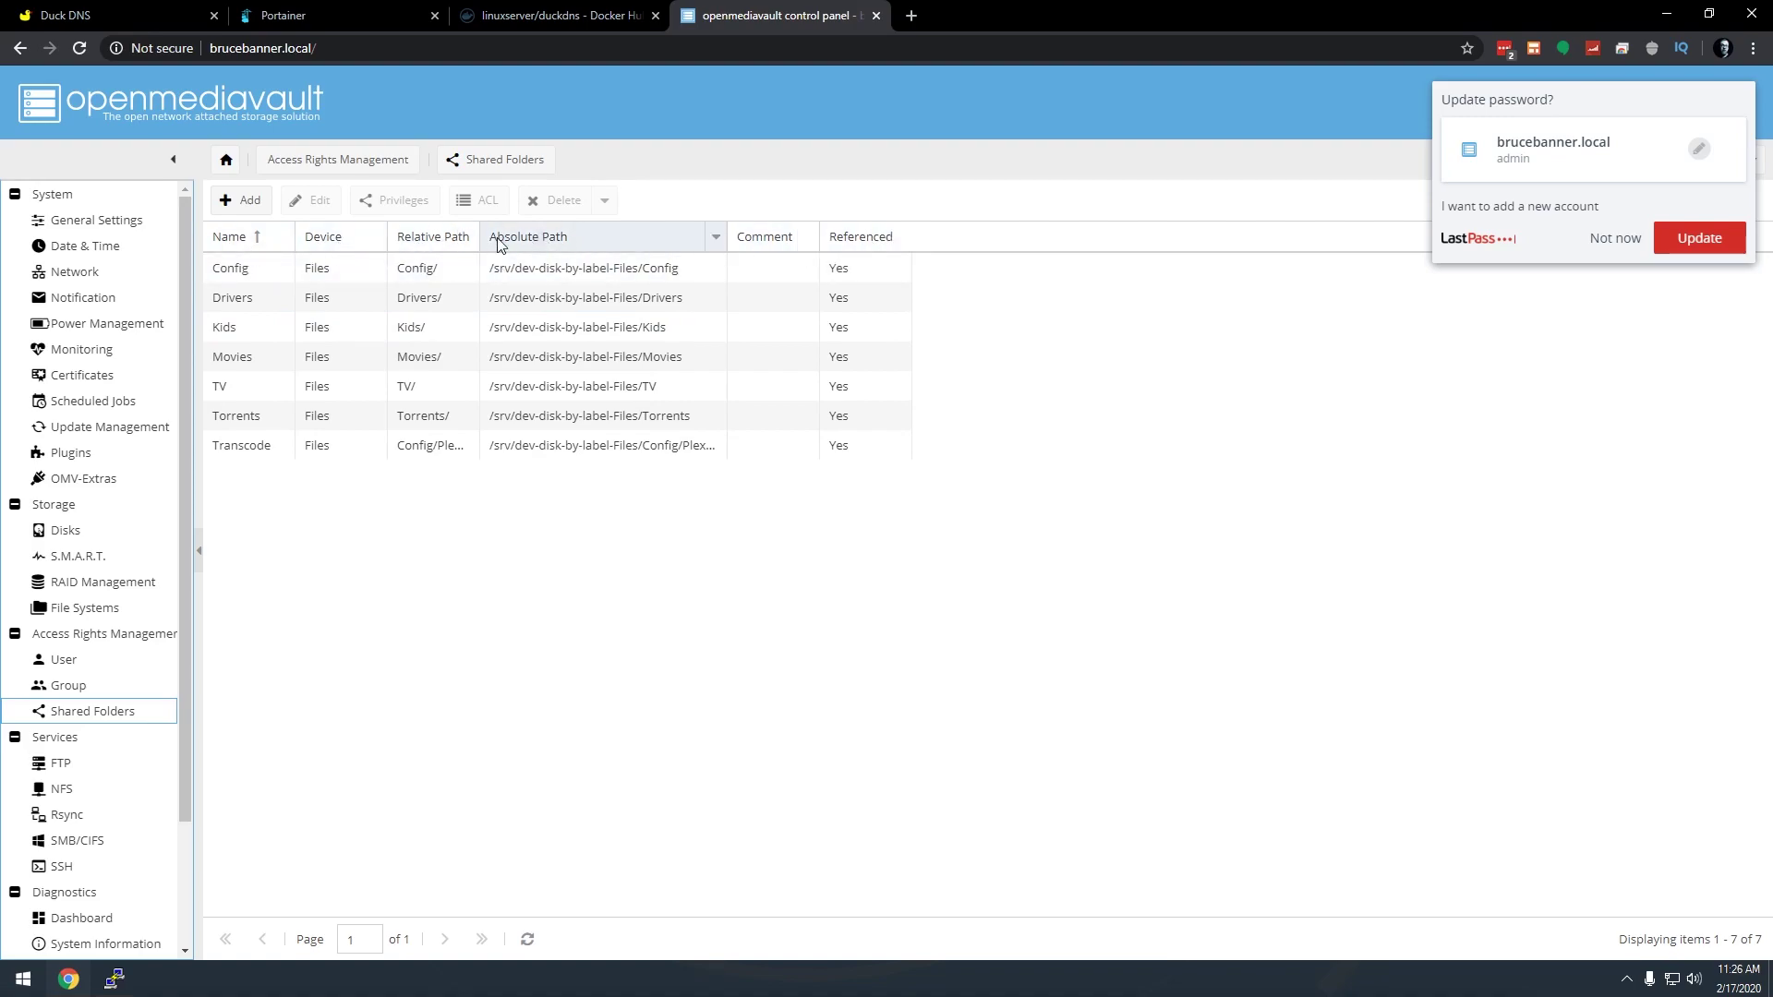
click(468, 237)
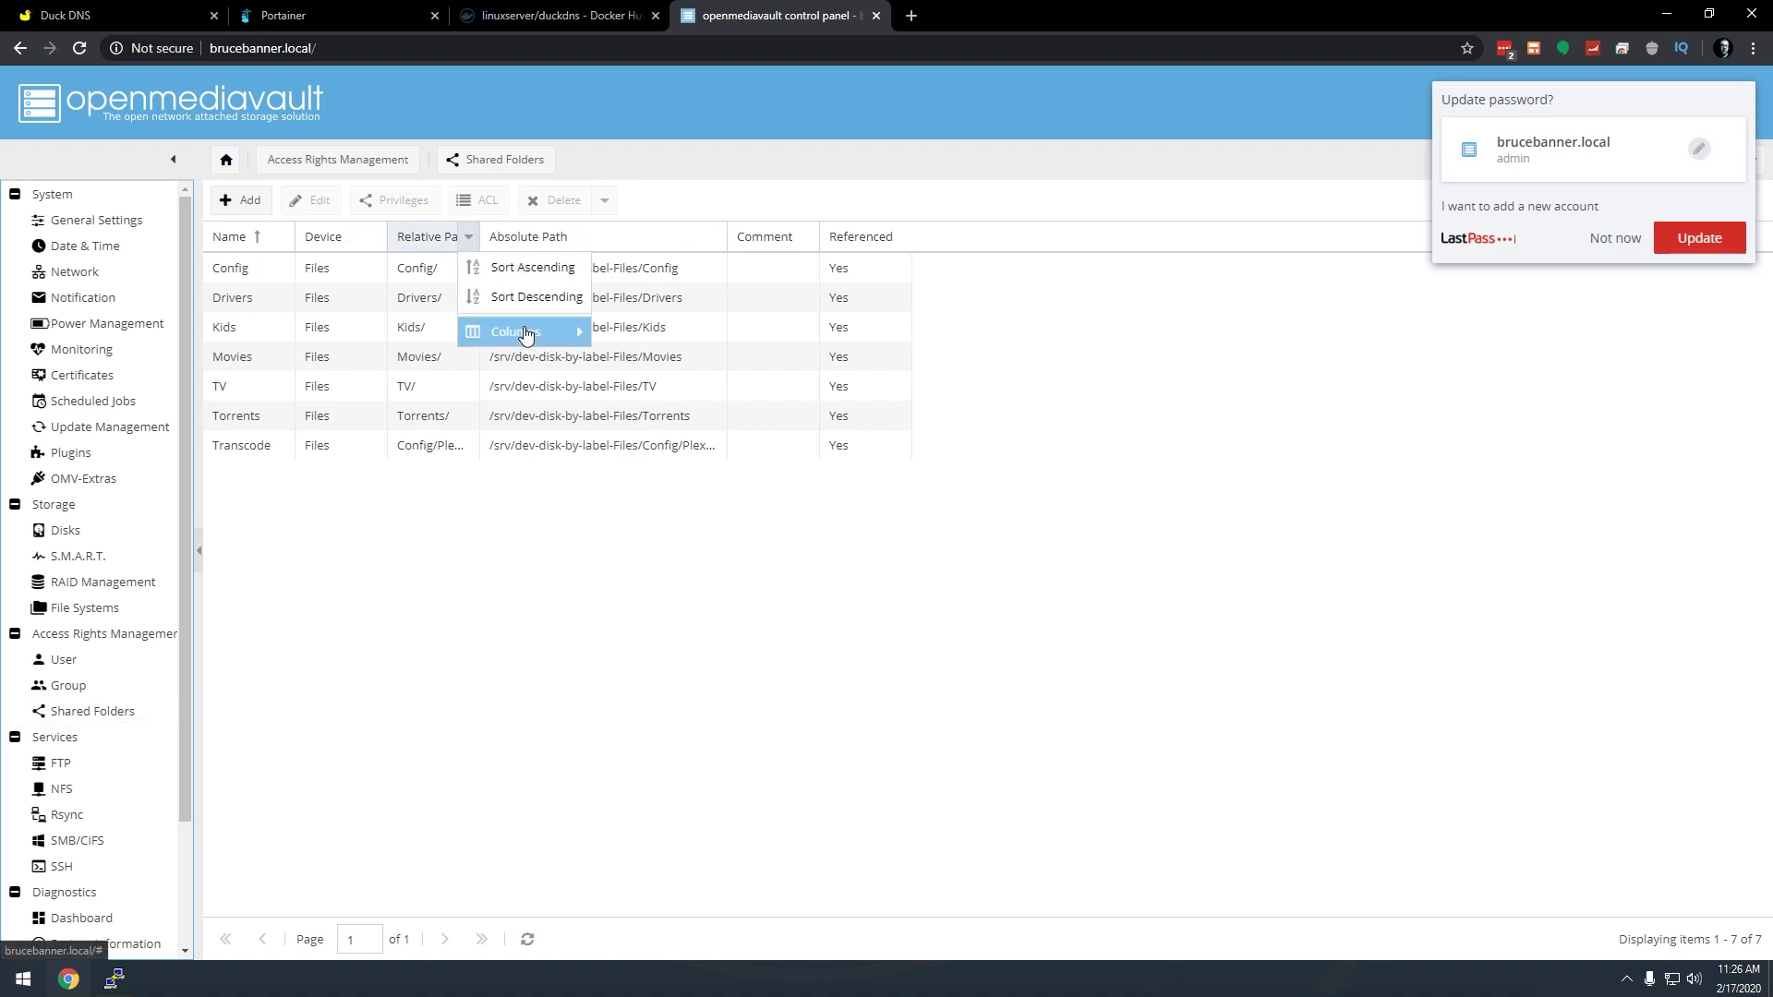
mouse_move(526, 335)
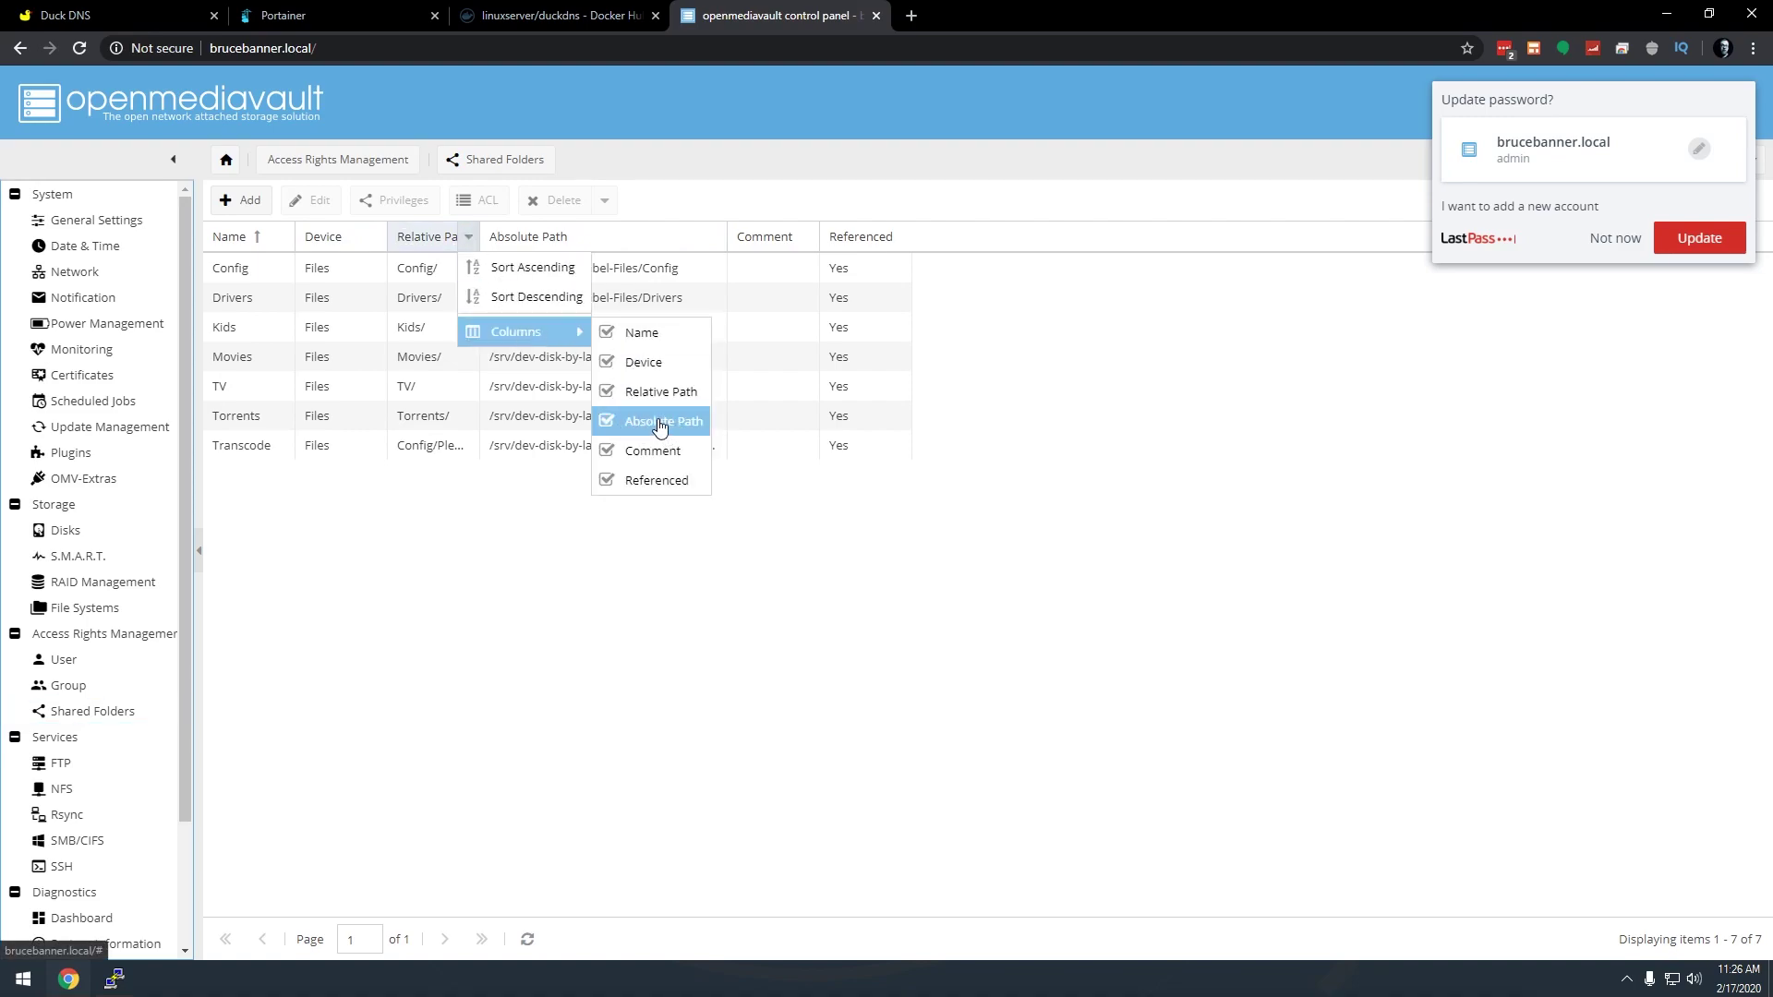
click(514, 518)
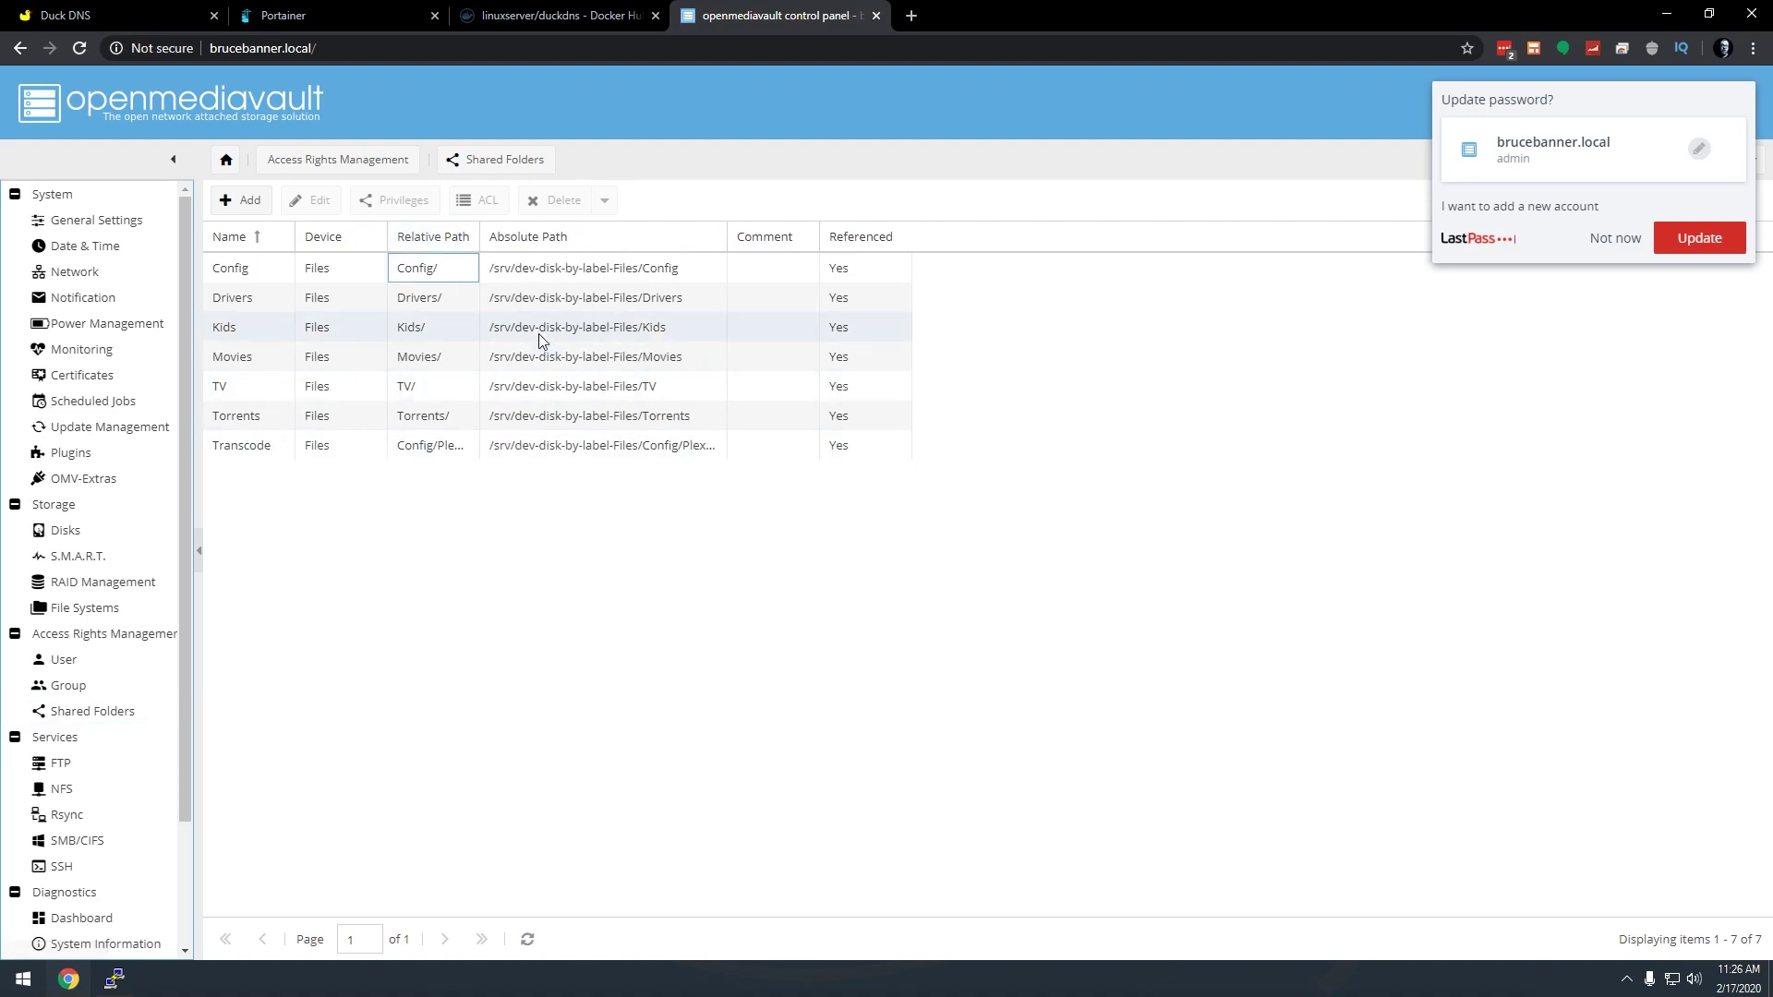
Copy the Config share's path /srv/dev-disk-by-label-Files/Config using the browser's Inspect tool
click(507, 277)
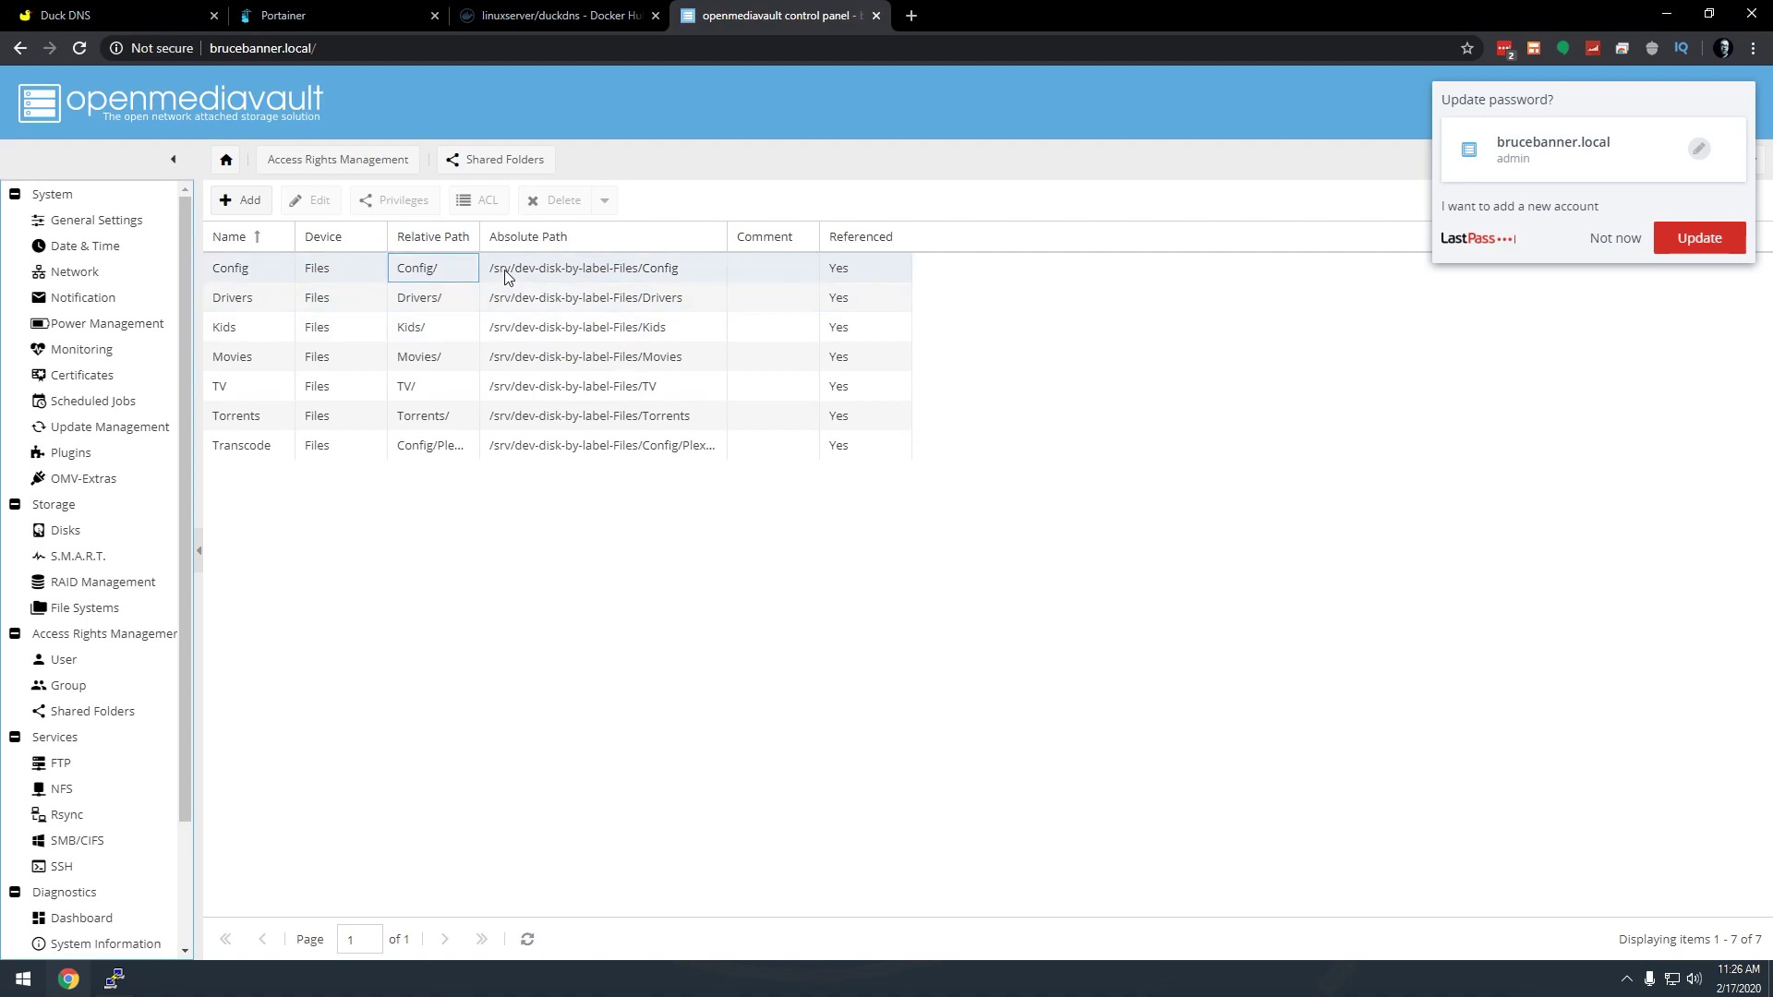
right_click(506, 275)
click(567, 543)
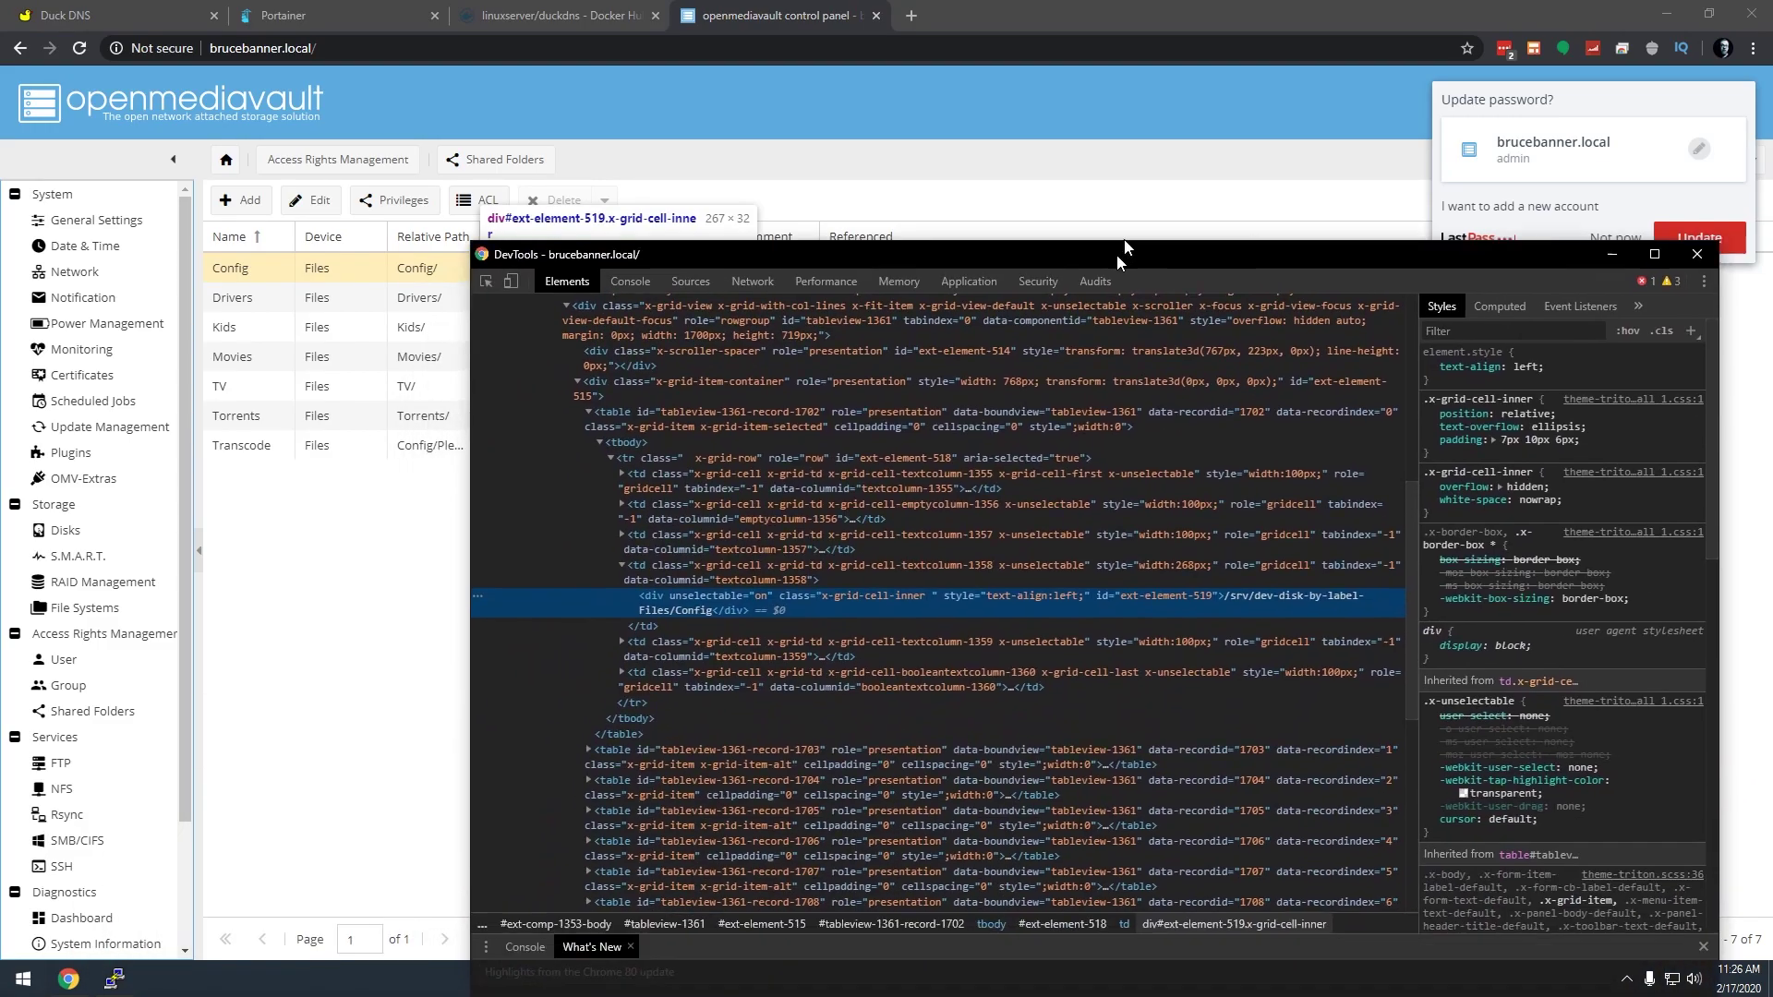
drag(1120, 259, 776, 344)
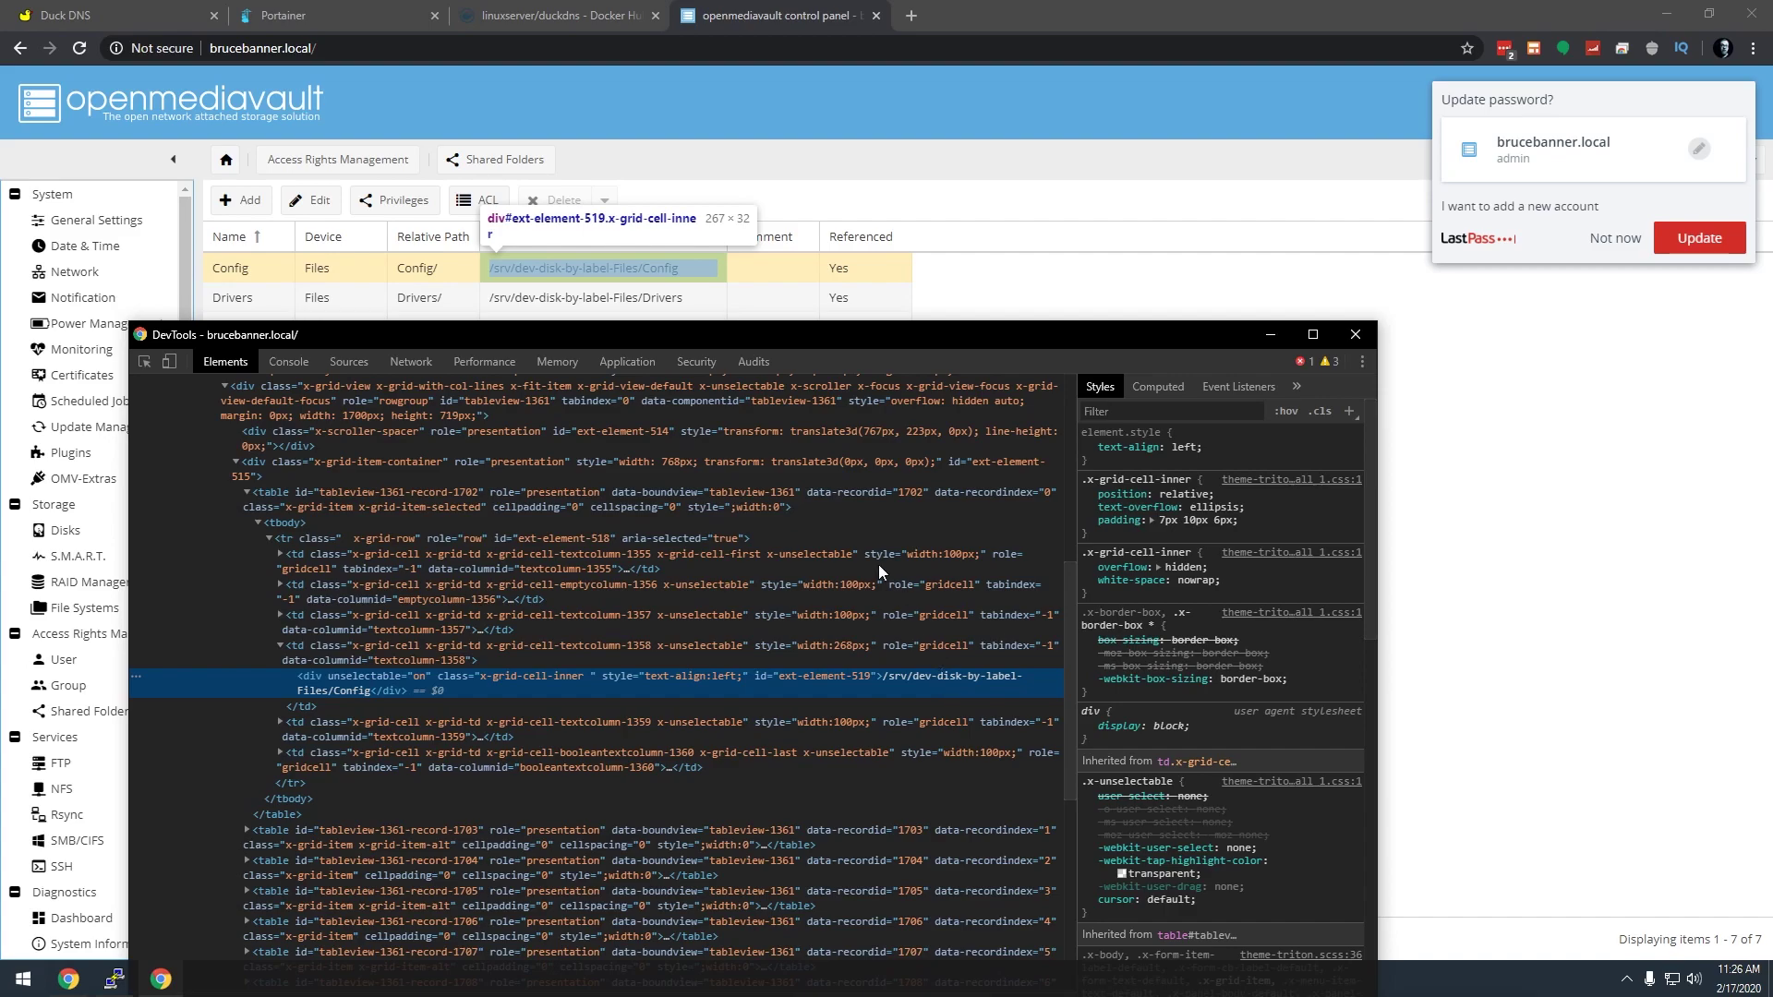
double_click(906, 680)
key(ctrl+c)
right_click(909, 672)
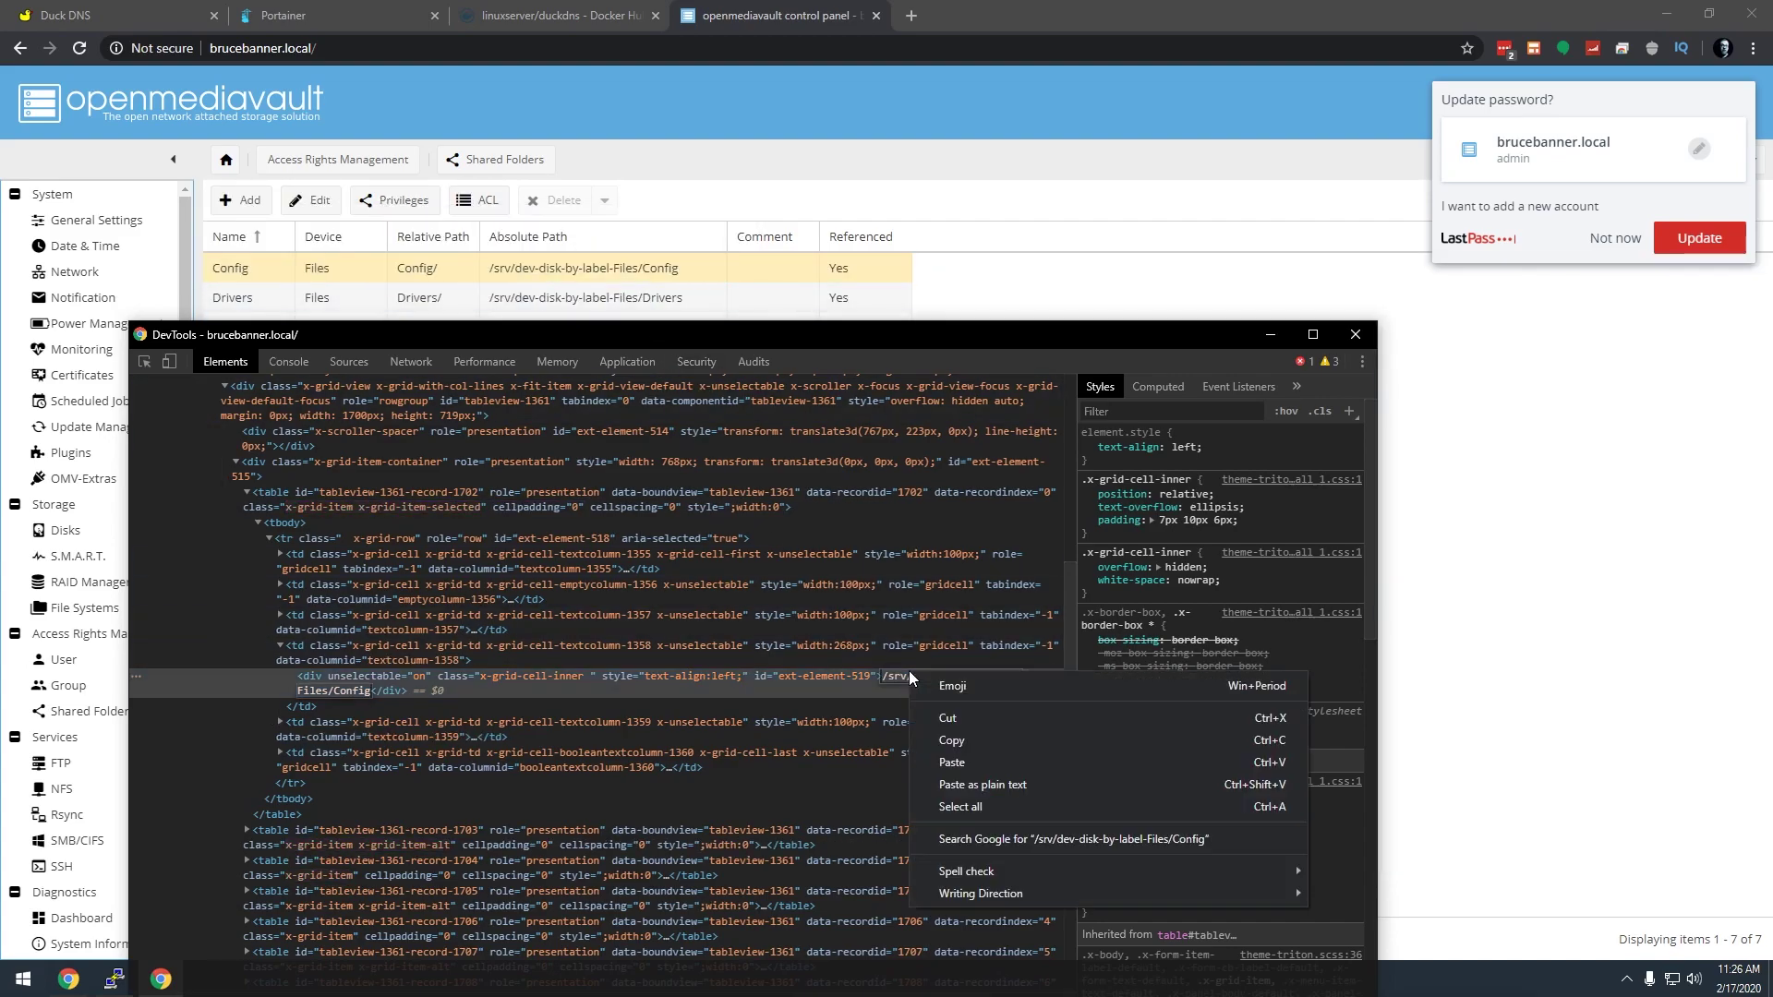
click(939, 735)
click(115, 9)
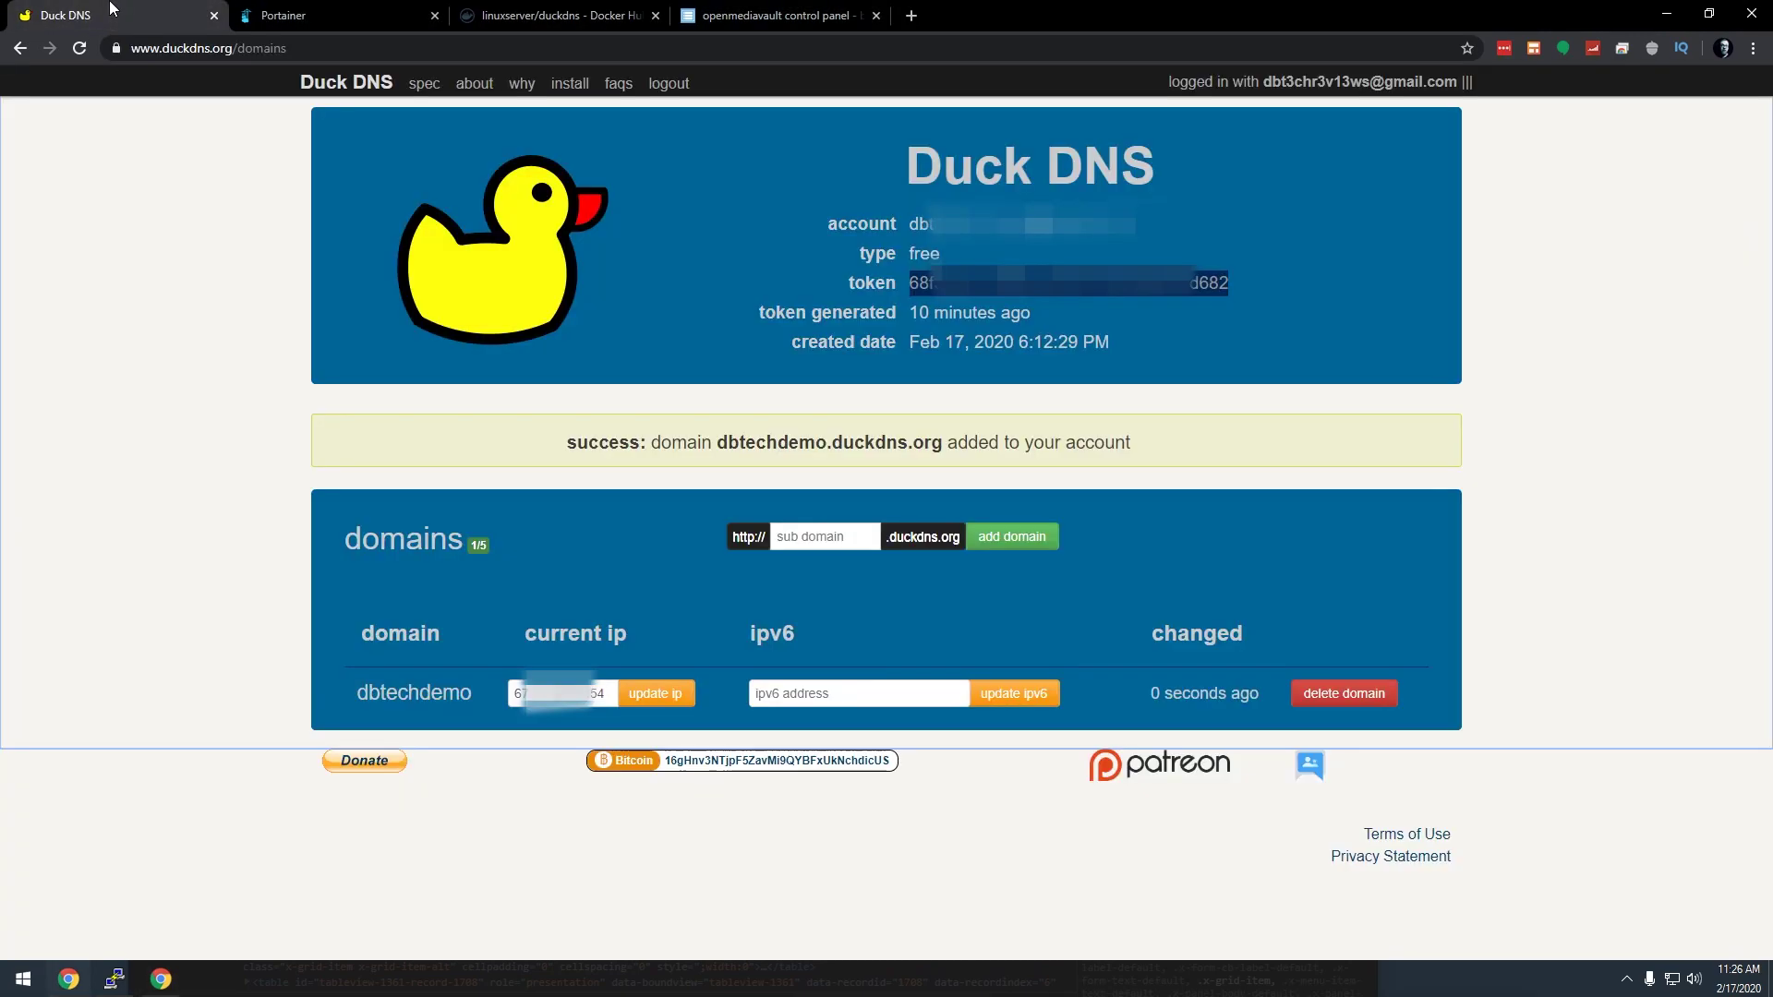
Replace /path/to/appdata/config with /srv/dev-disk-by-label-Files/Config/DuckDNS and deploy the stack
click(325, 9)
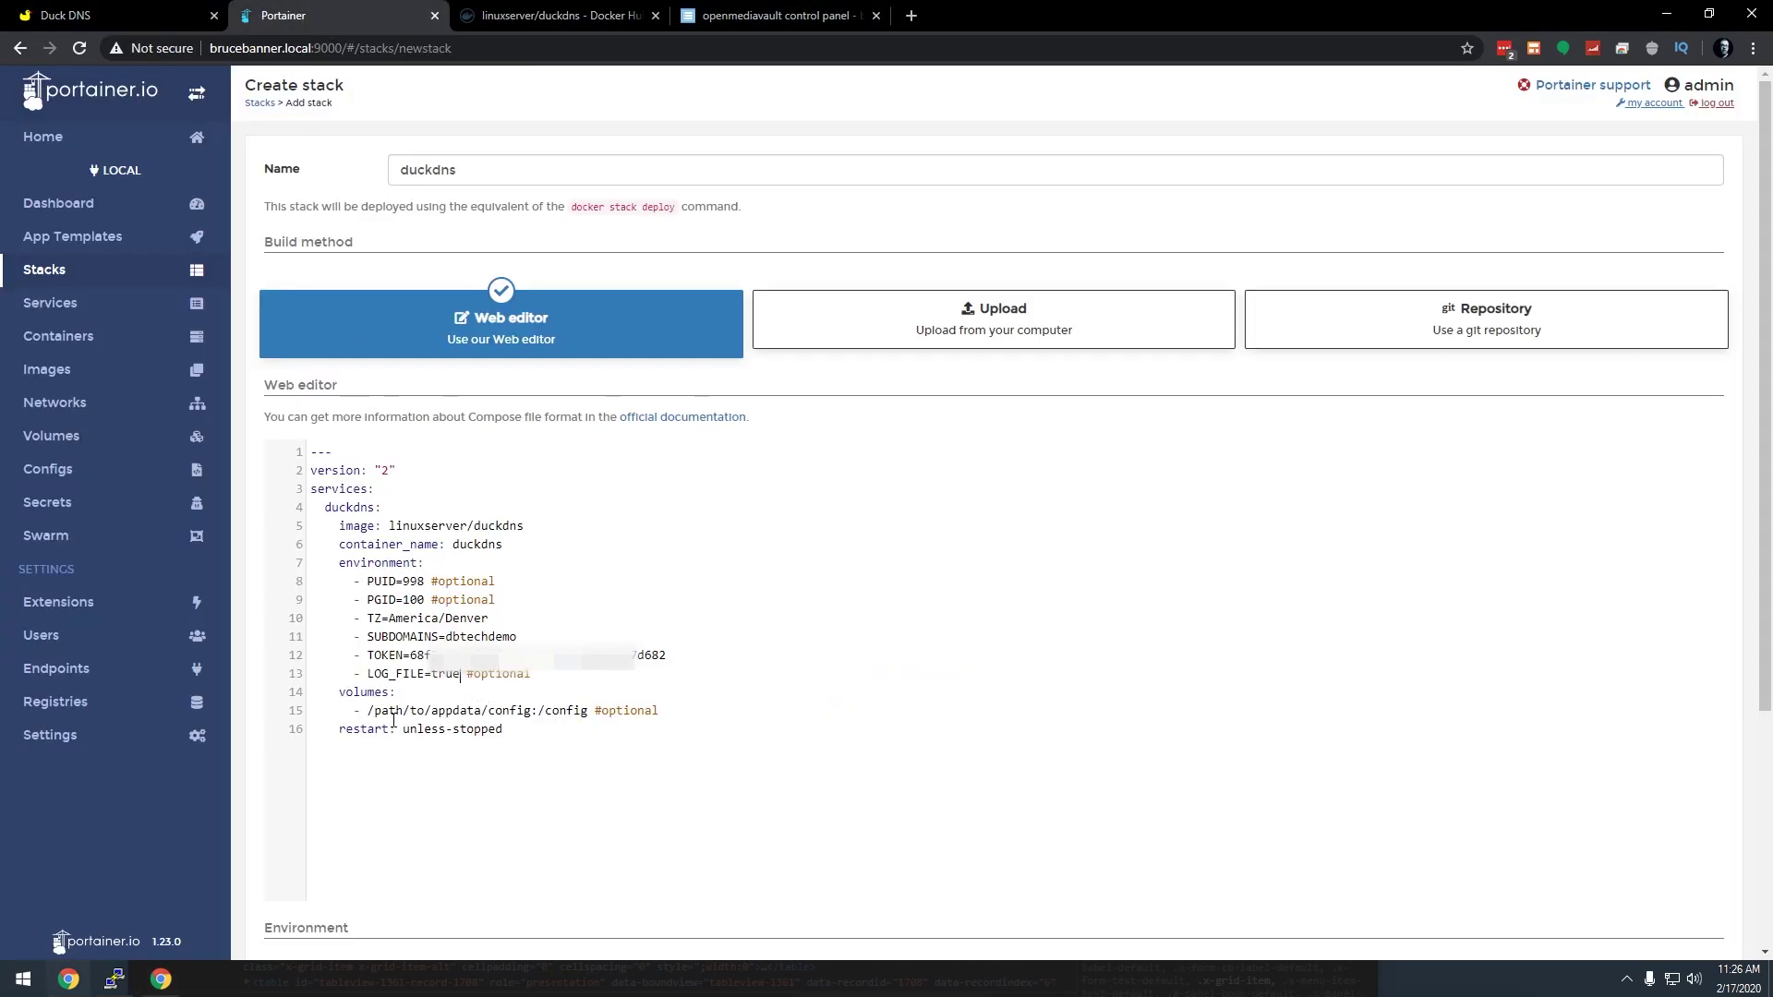
drag(367, 712, 532, 712)
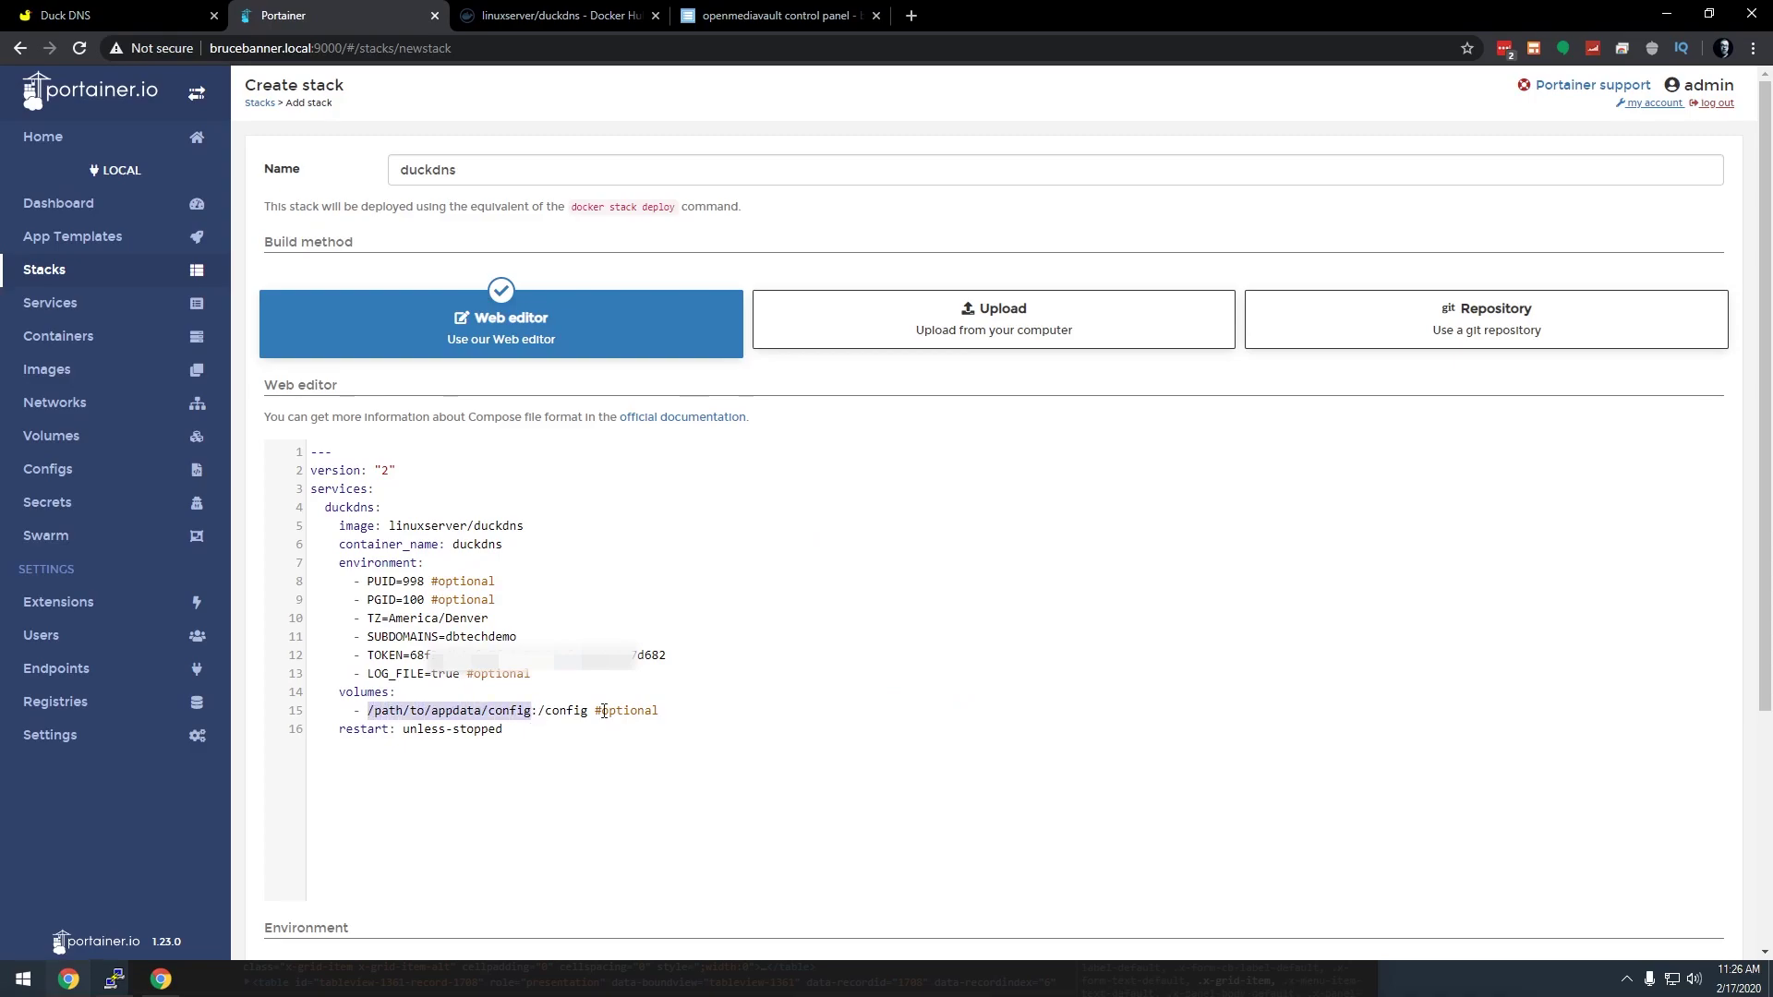
key(ctrl+v)
text(/Duck)
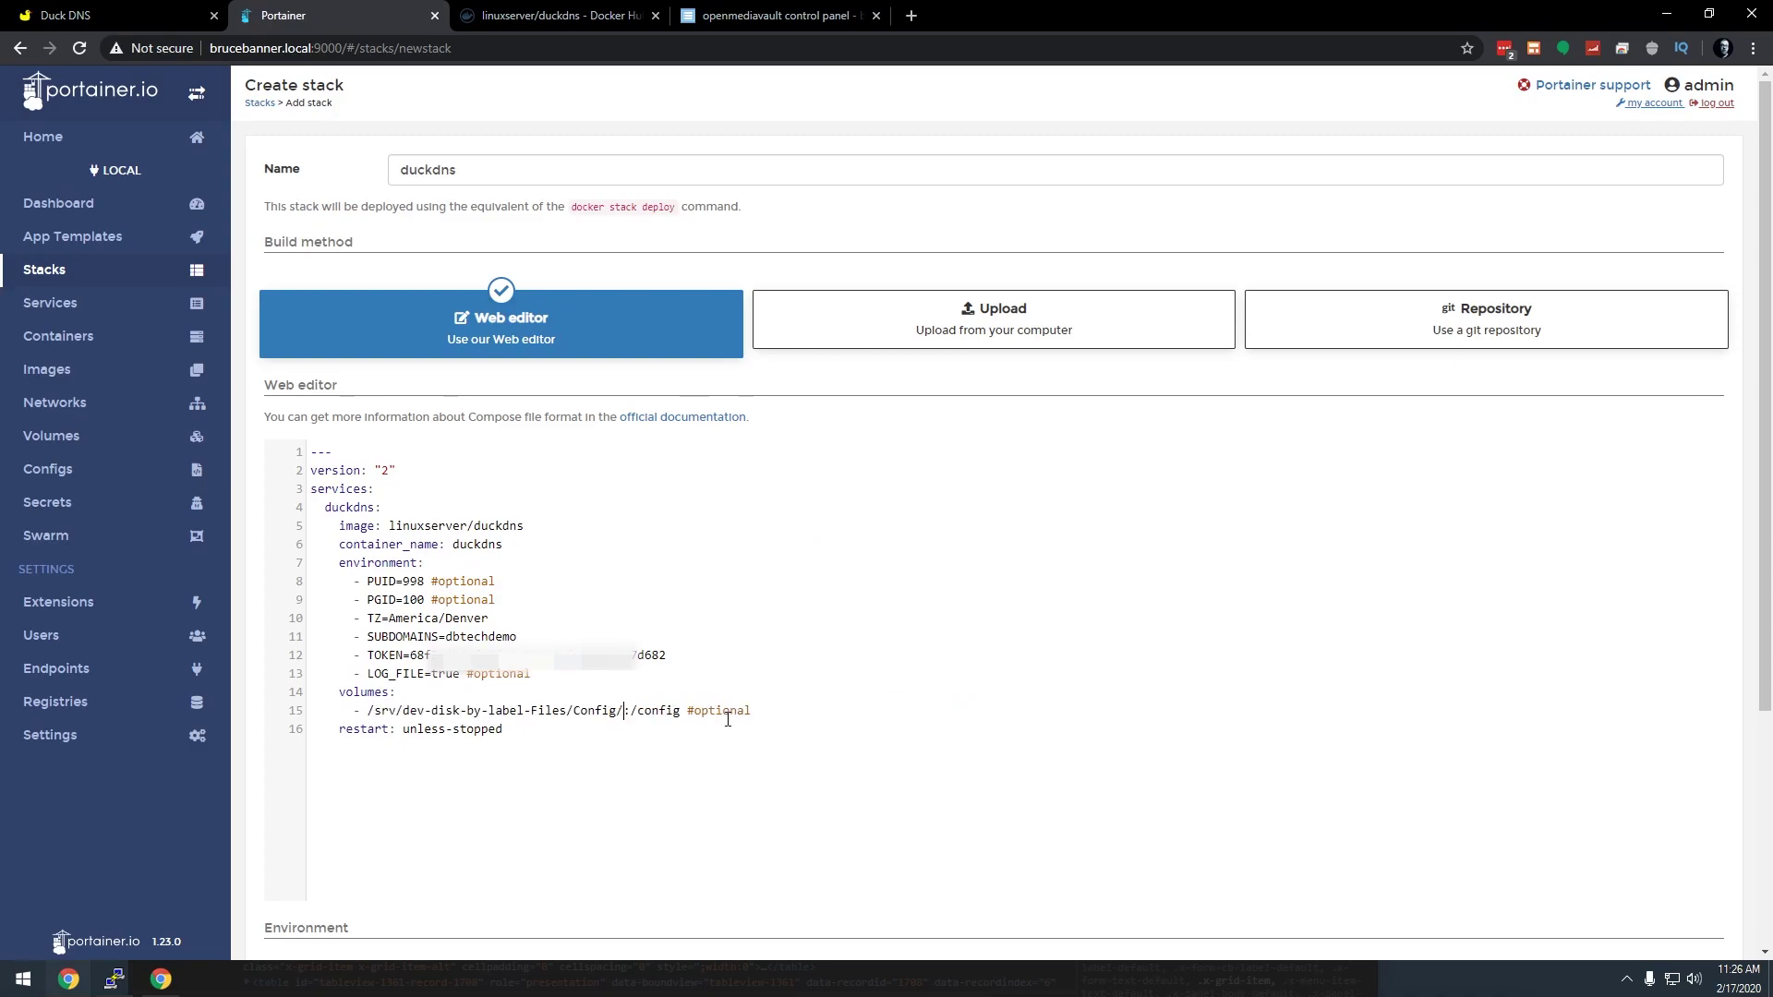
text(DNS)
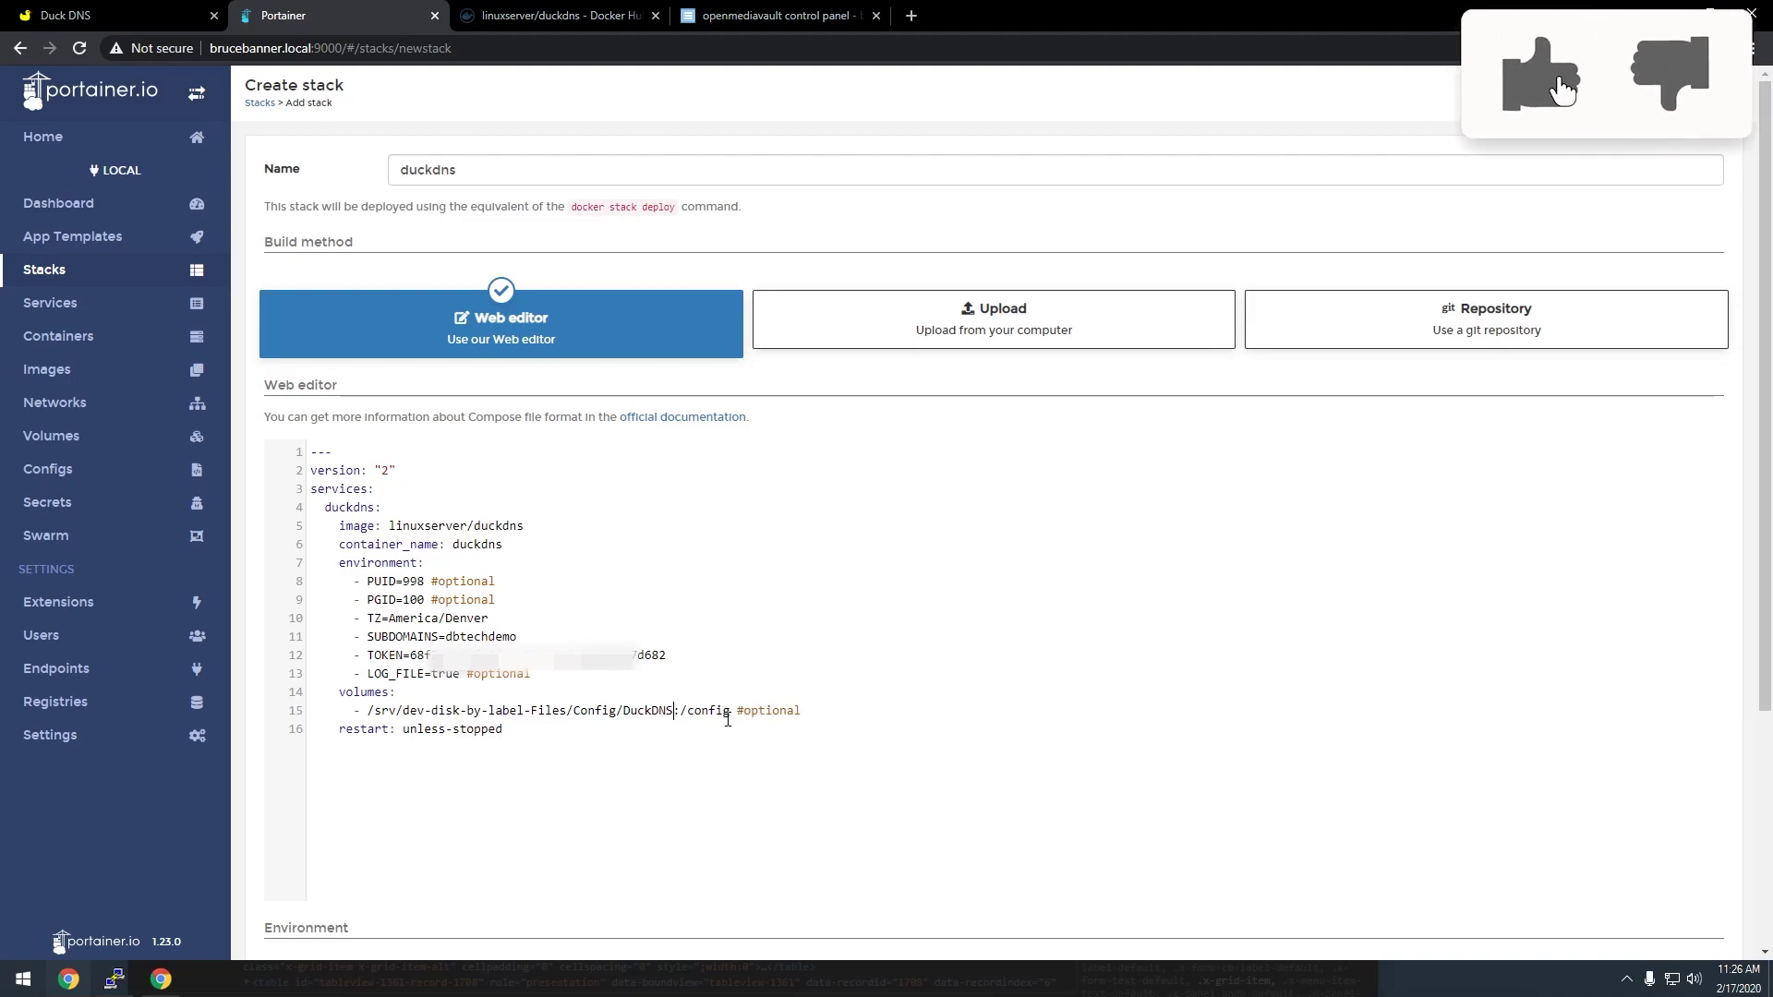
scroll(644, 668, down, 1)
scroll(645, 667, down, 2)
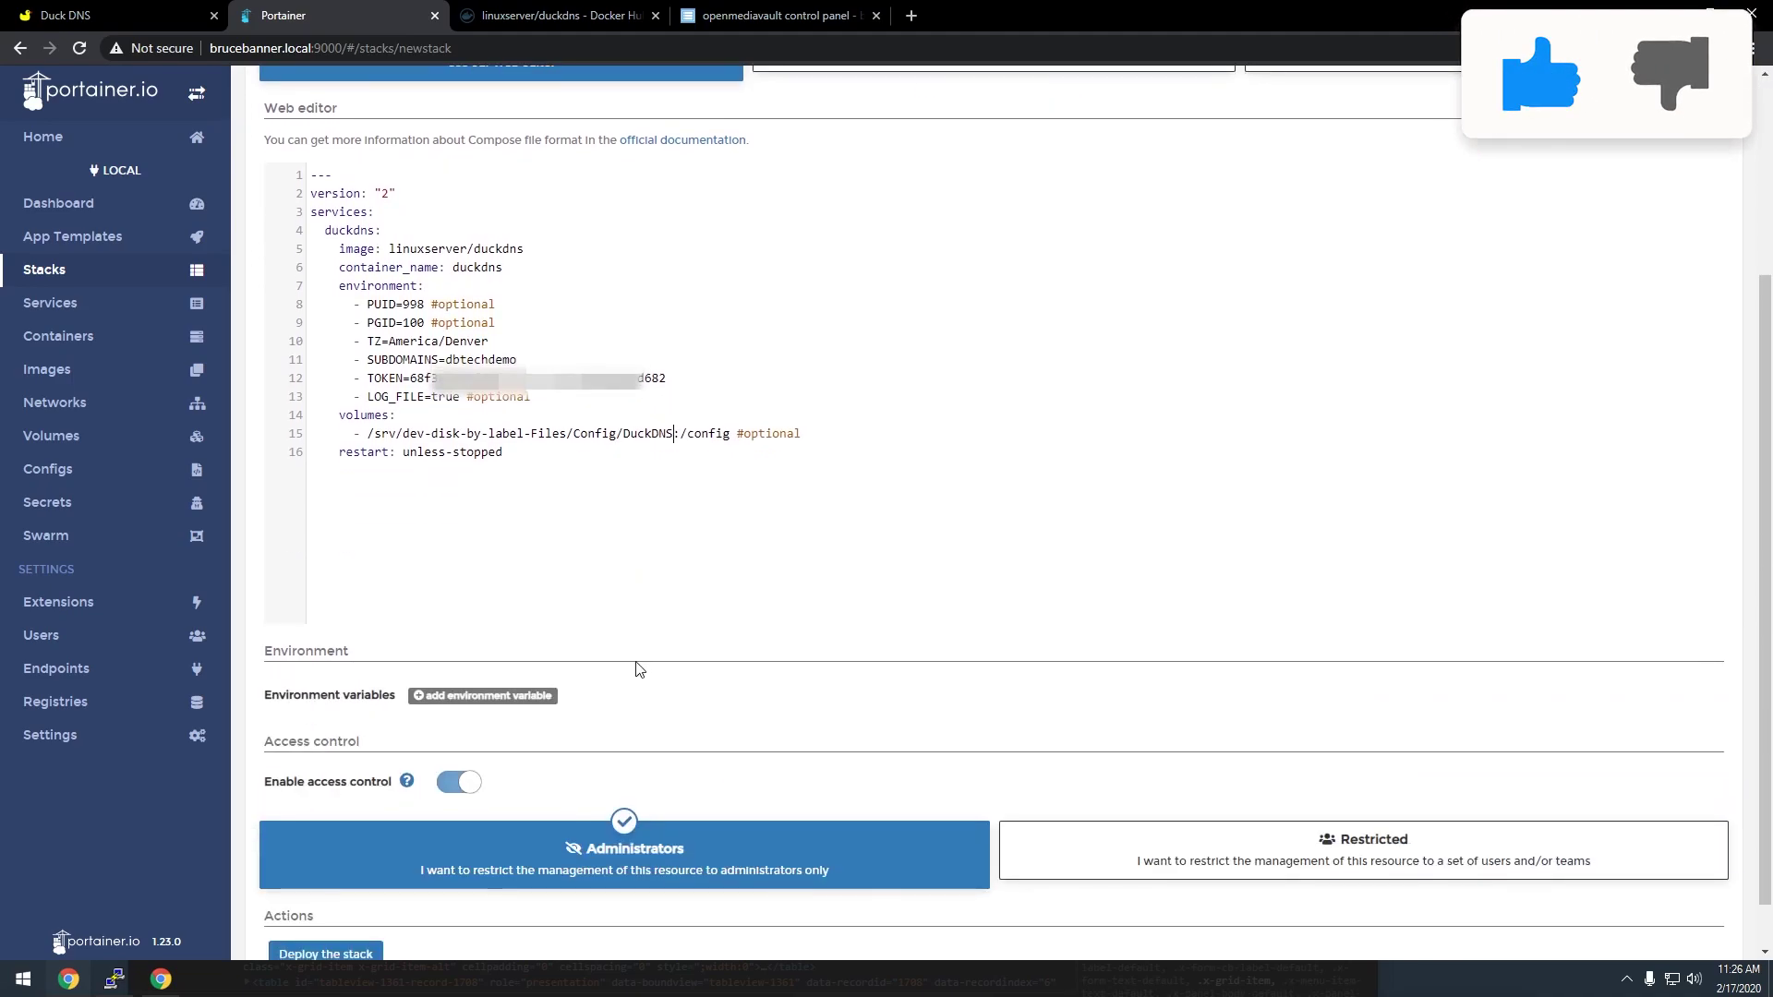
scroll(576, 752, down, 1)
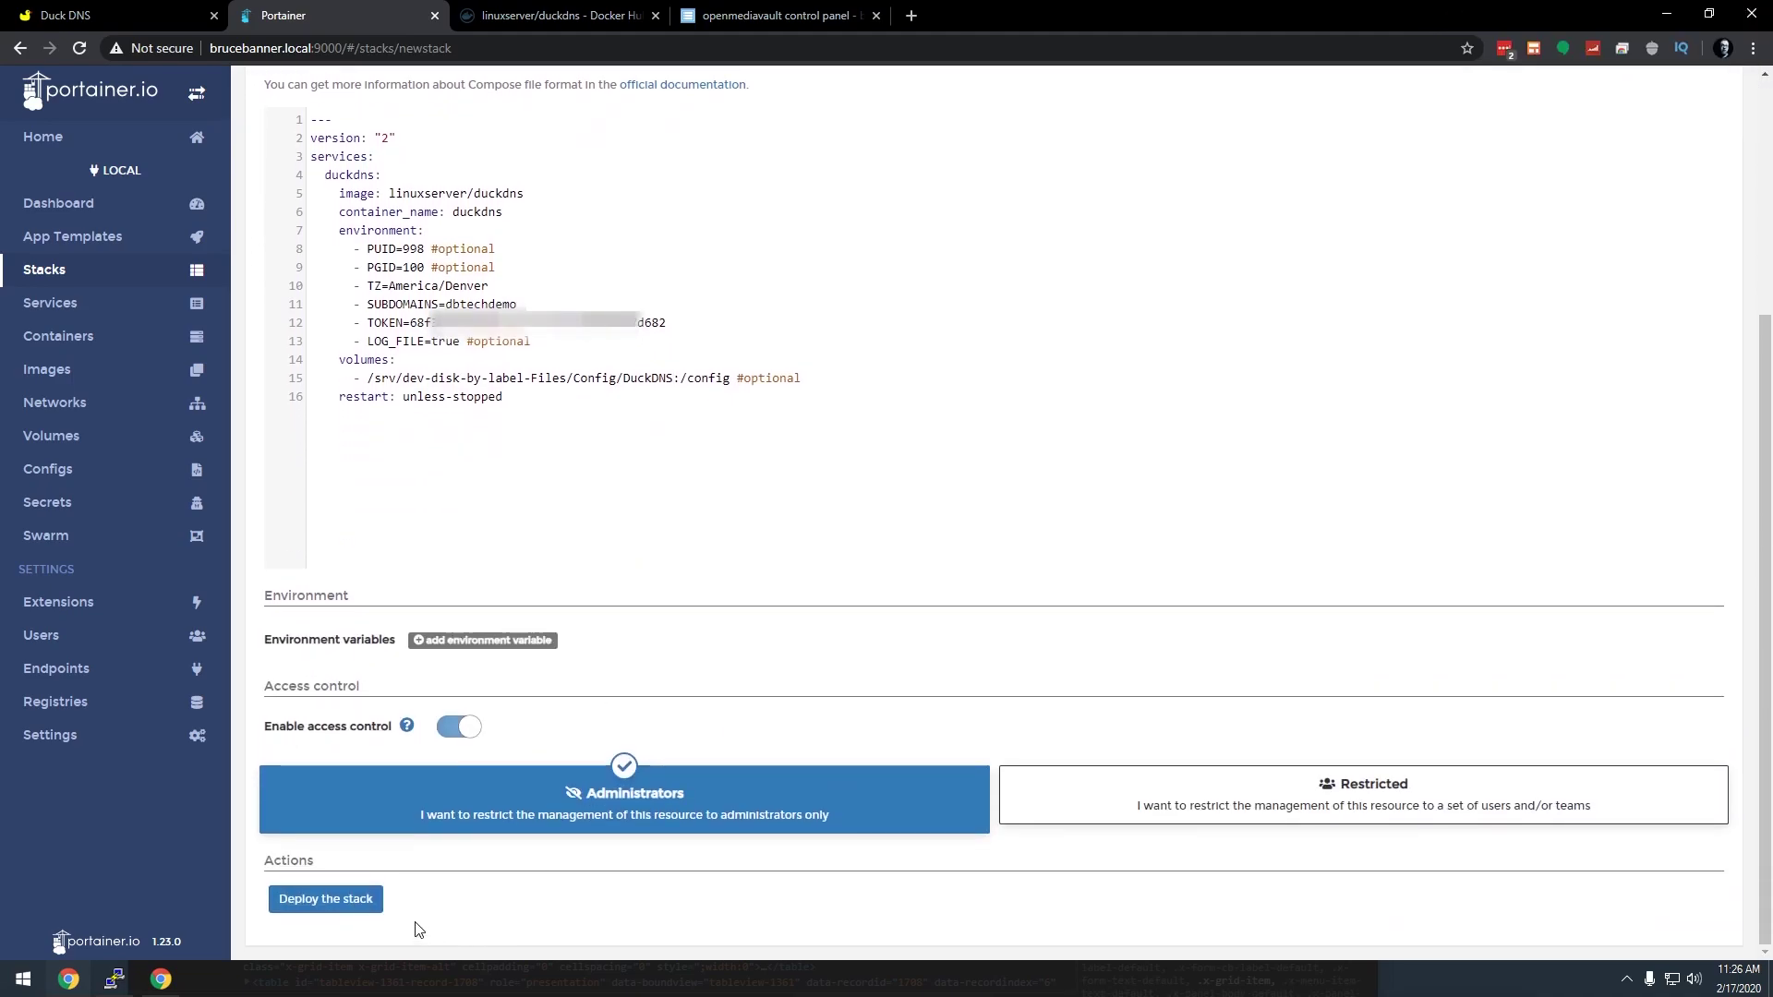
click(342, 910)
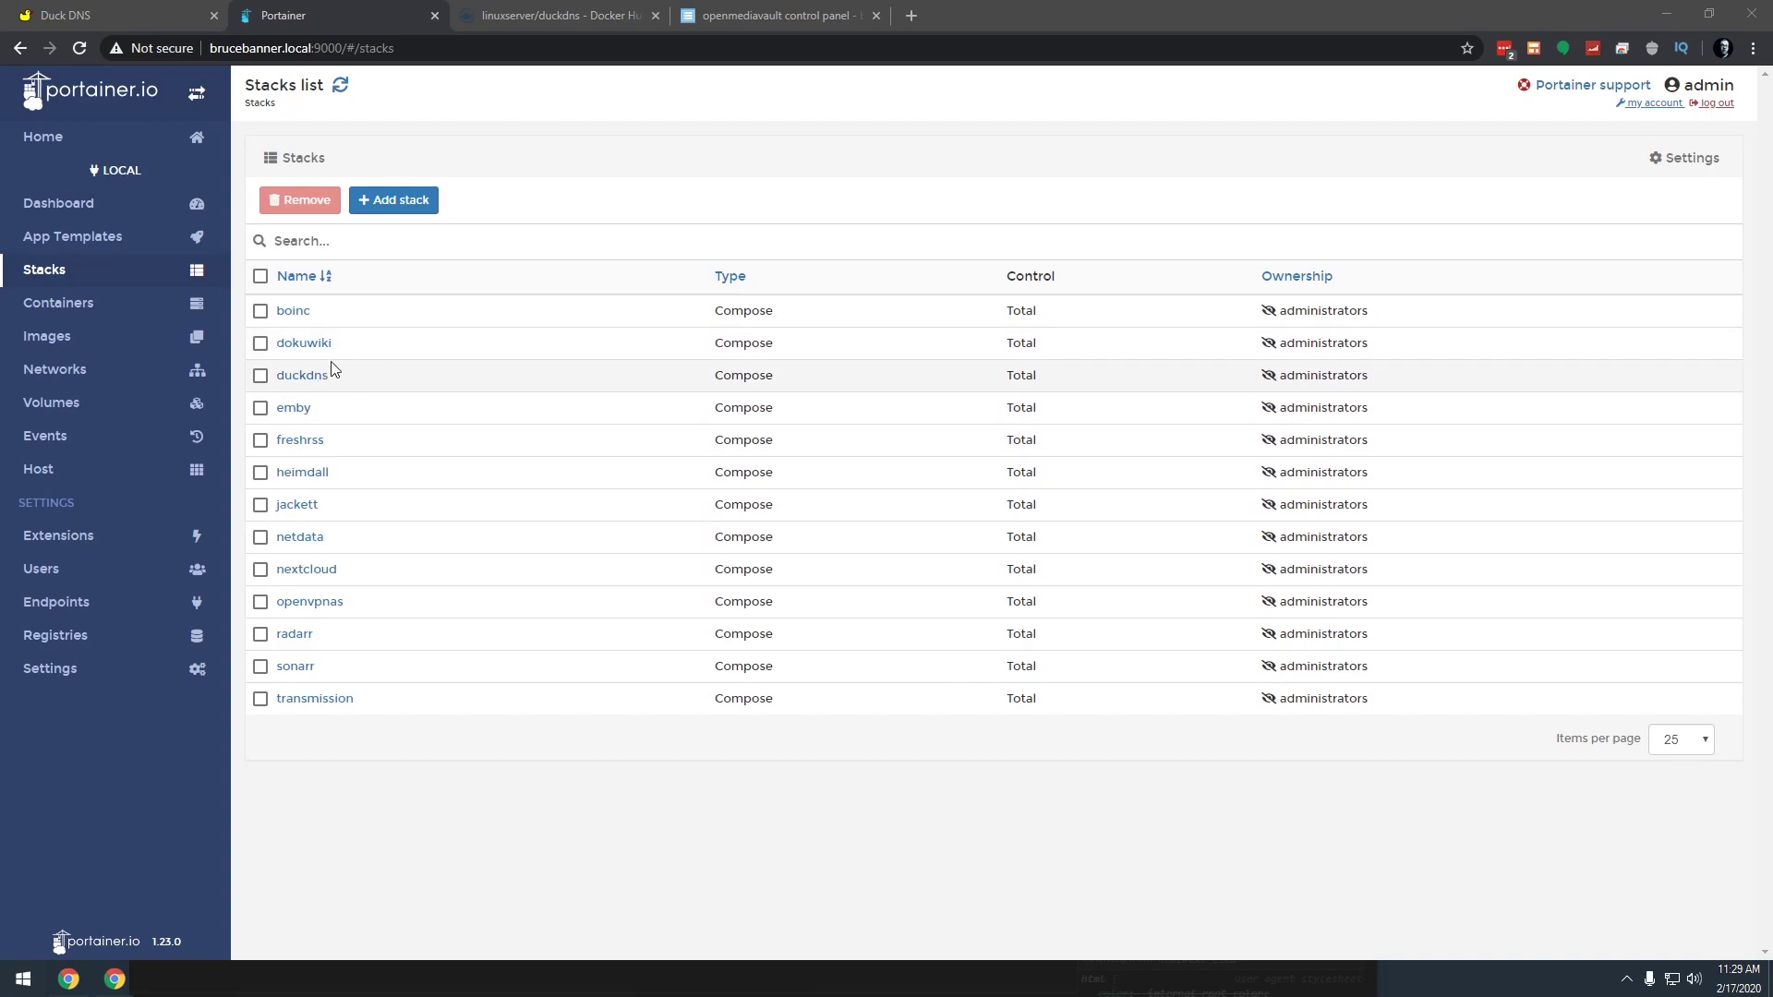
View the duckdns container's logs confirming the IP update at 11:29:31
click(73, 310)
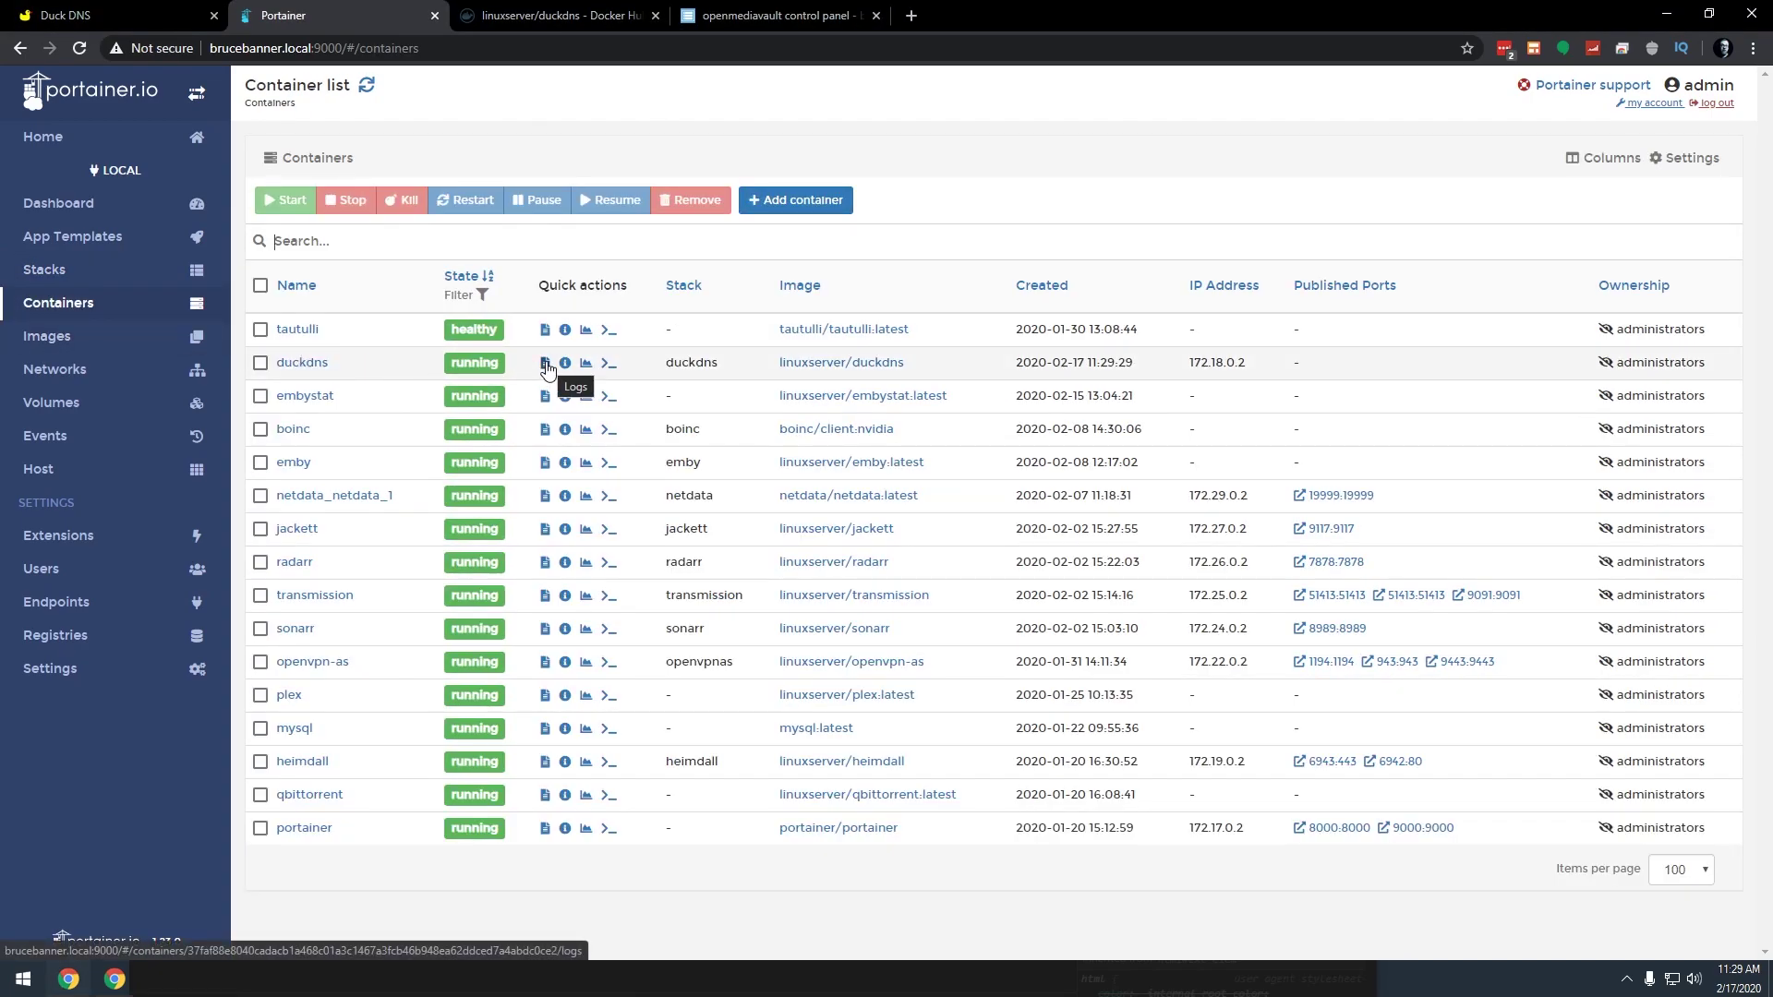
click(545, 362)
scroll(665, 627, down, 1)
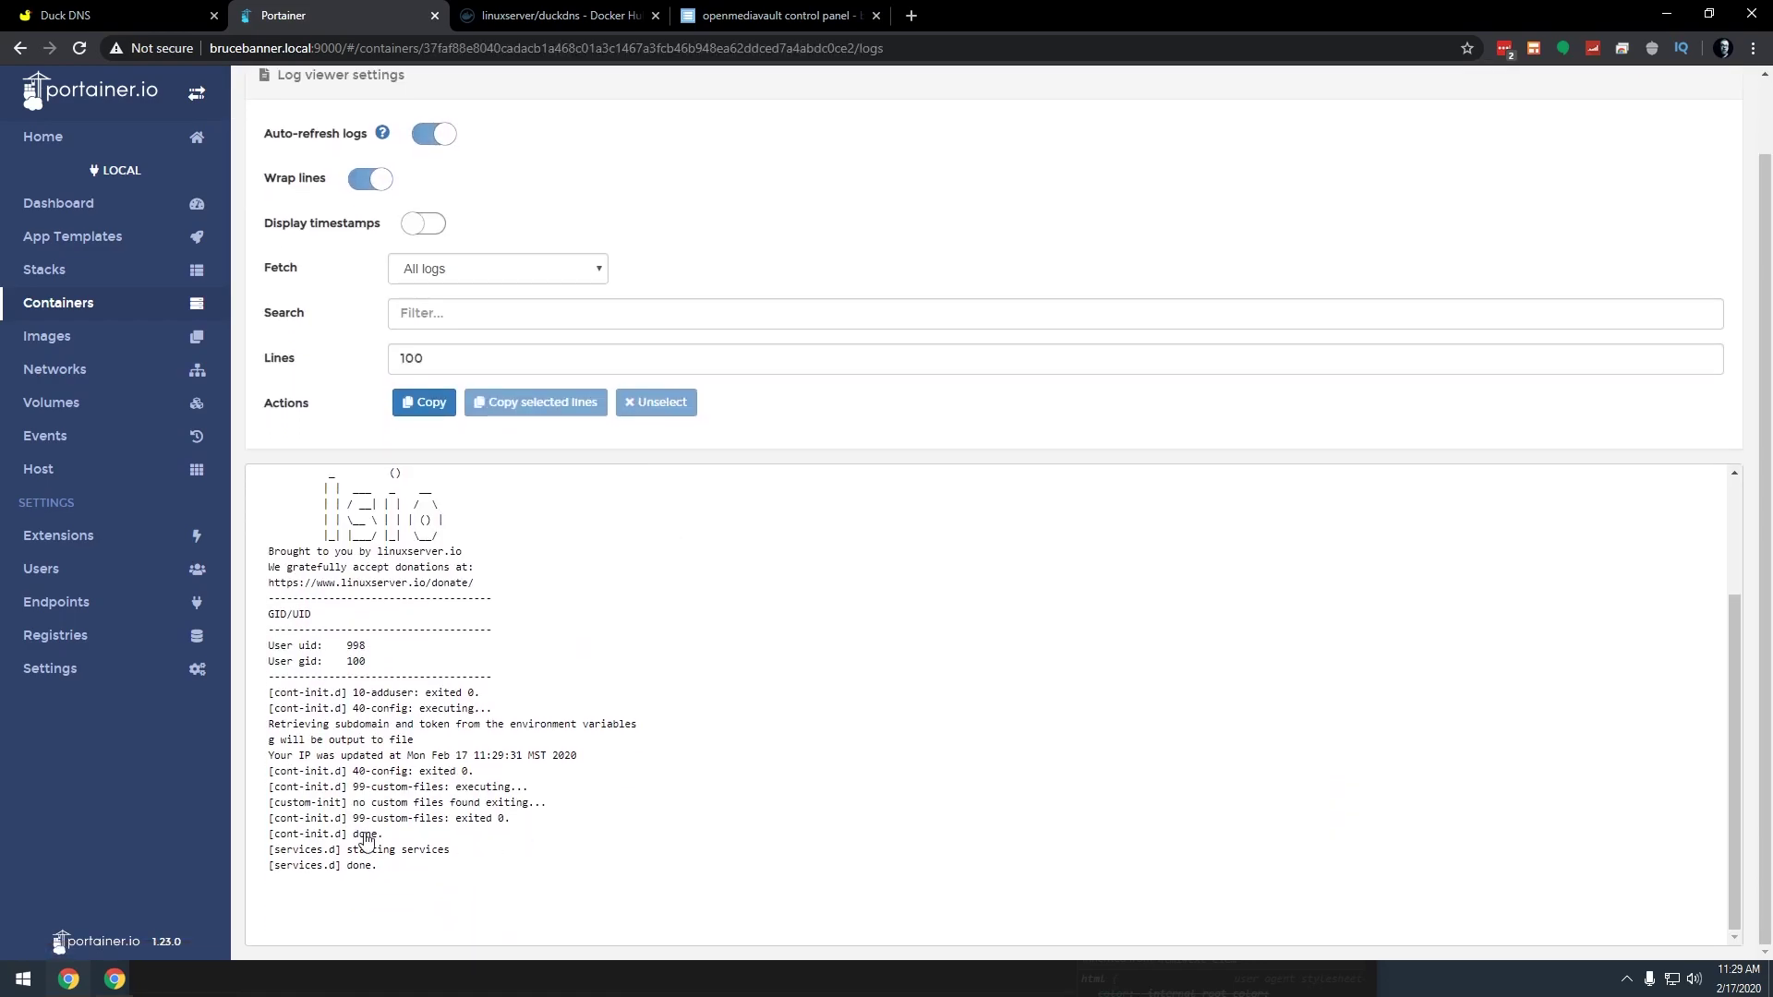